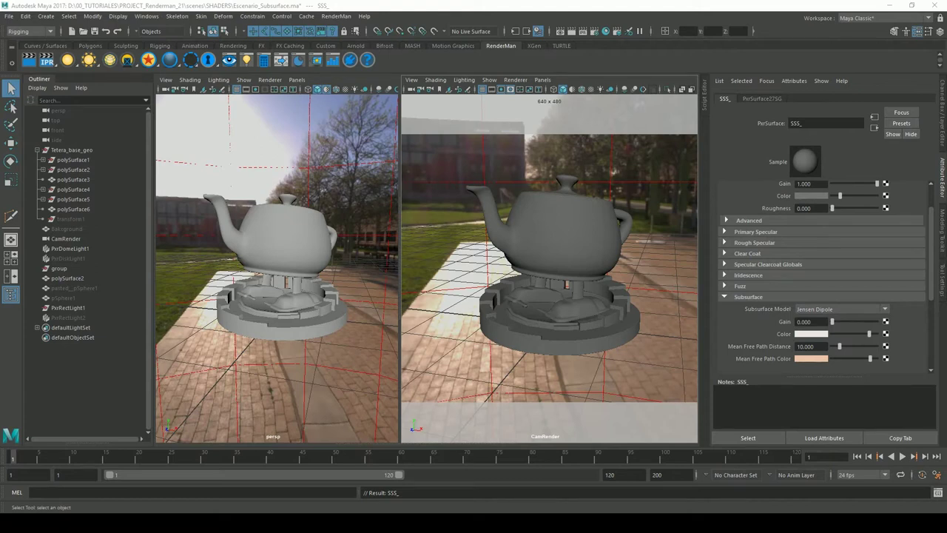
Step: Select the teapot and show its SSS_ PxrSurface material in the Attribute Editor
{"action": "left_click", "coordinate": [577, 248]}
{"action": "right_click", "coordinate": [150, 60]}
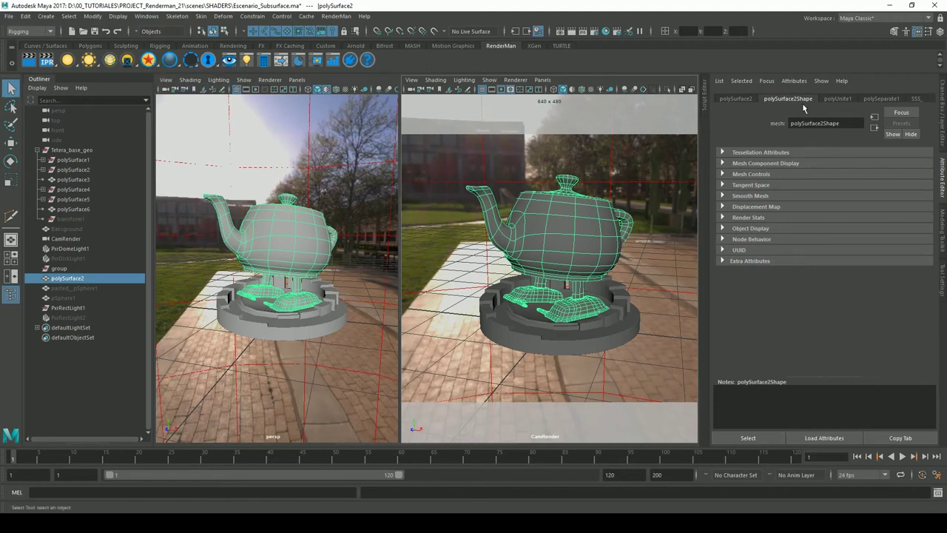
{"action": "left_click", "coordinate": [917, 98]}
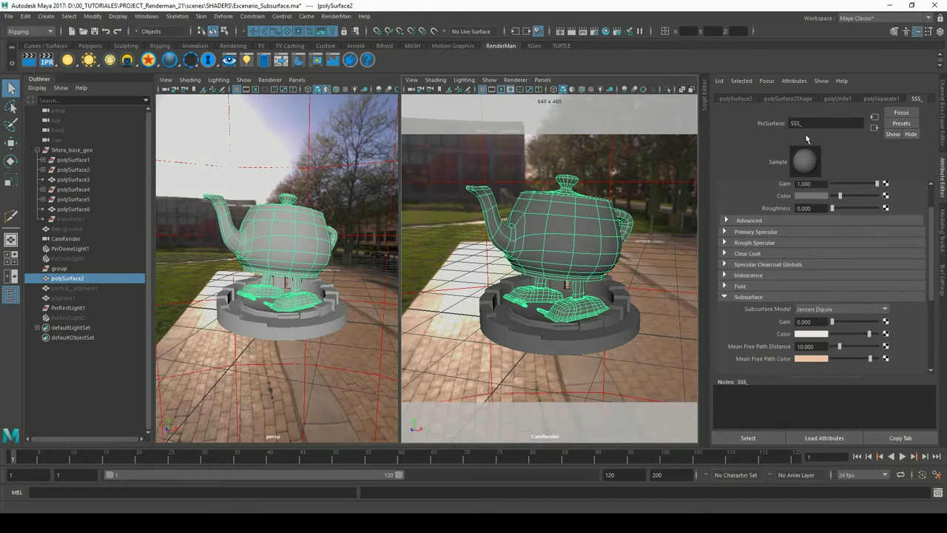
Step: Set the SSS_ Diffuse Gain to 0 and collapse the Diffuse section
{"action": "left_click_drag", "start_coordinate": [939, 222], "coordinate": [939, 200]}
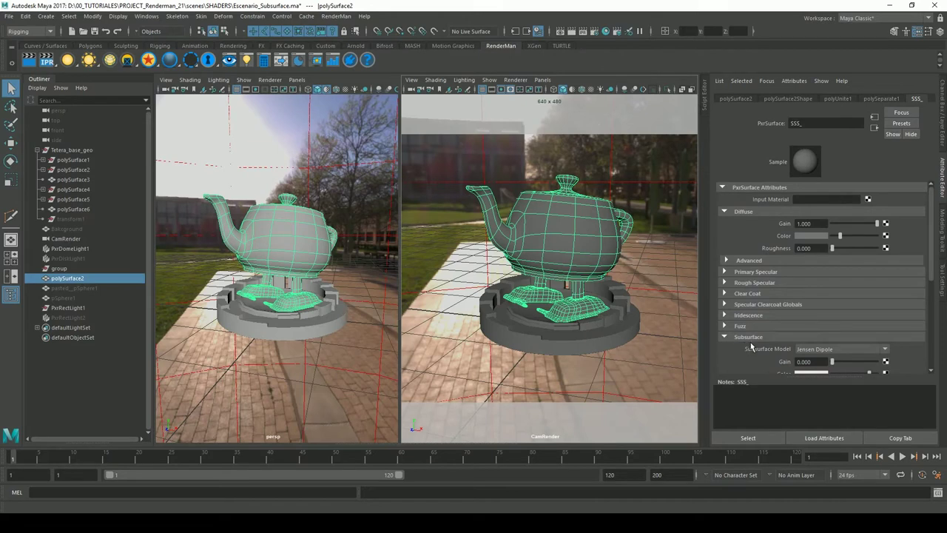
{"action": "scroll", "coordinate": [936, 287], "scroll_direction": "down", "scroll_amount": 5}
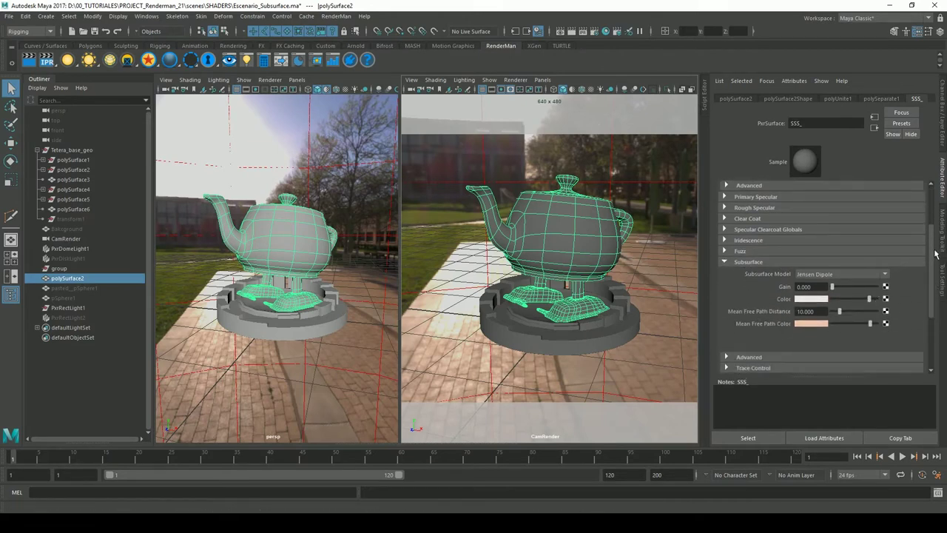
{"action": "left_click_drag", "start_coordinate": [935, 255], "coordinate": [934, 212]}
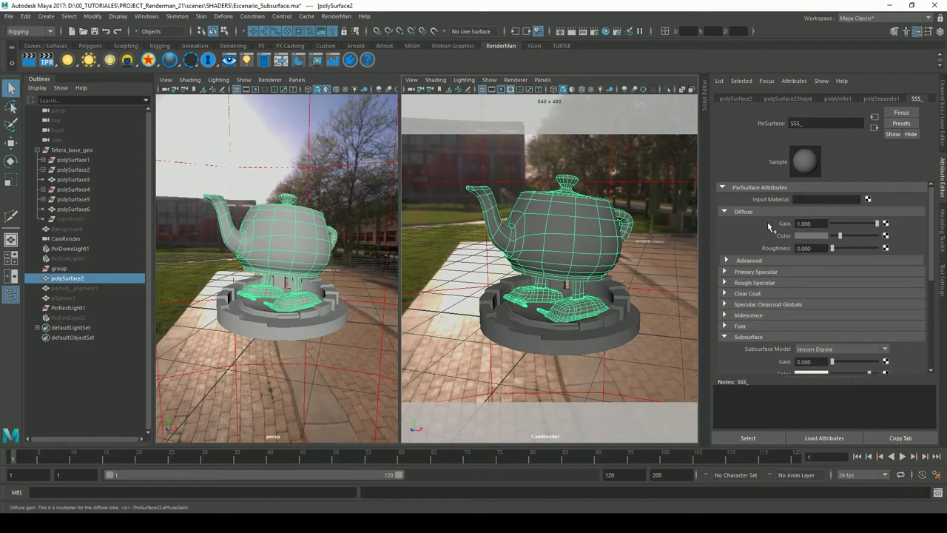
{"action": "left_click", "coordinate": [829, 223]}
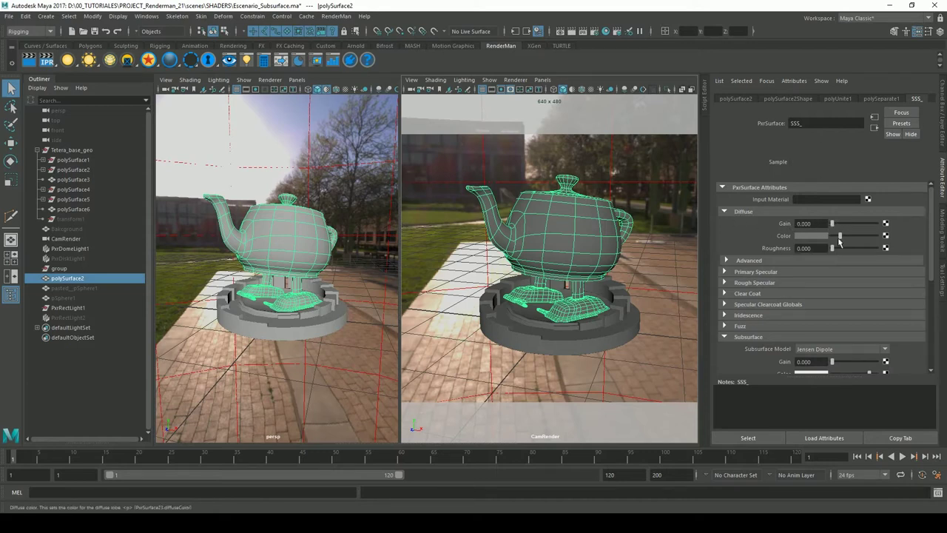
{"action": "left_click", "coordinate": [764, 210]}
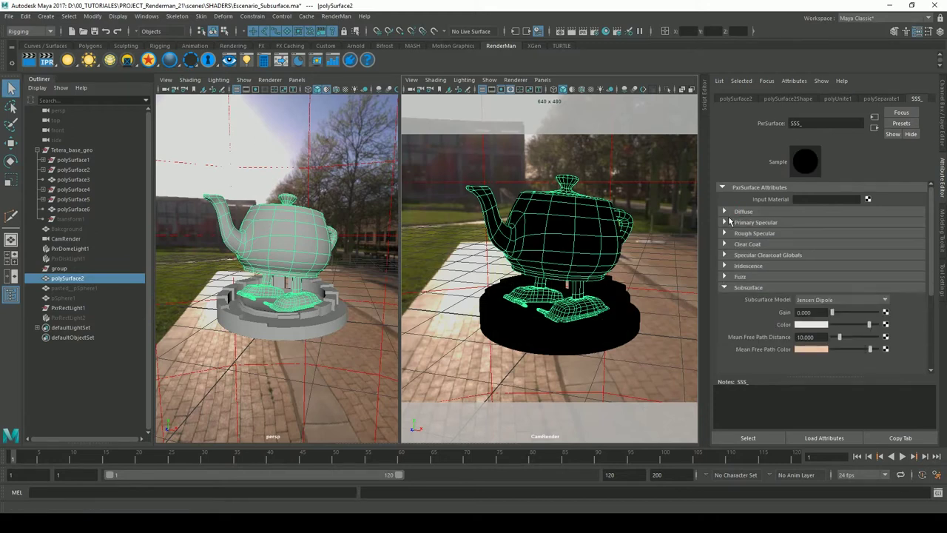
{"action": "left_click_drag", "start_coordinate": [937, 238], "coordinate": [914, 288]}
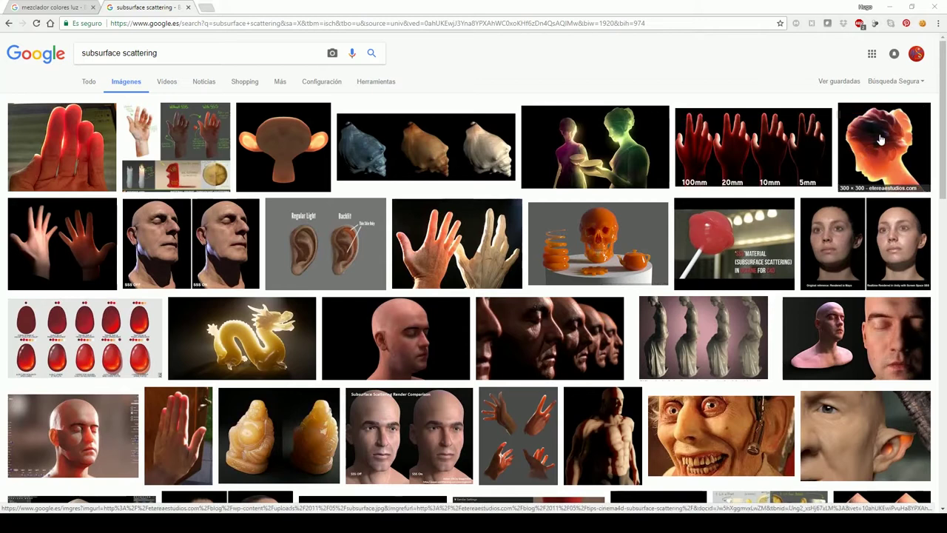
{"action": "mouse_move", "coordinate": [456, 244]}
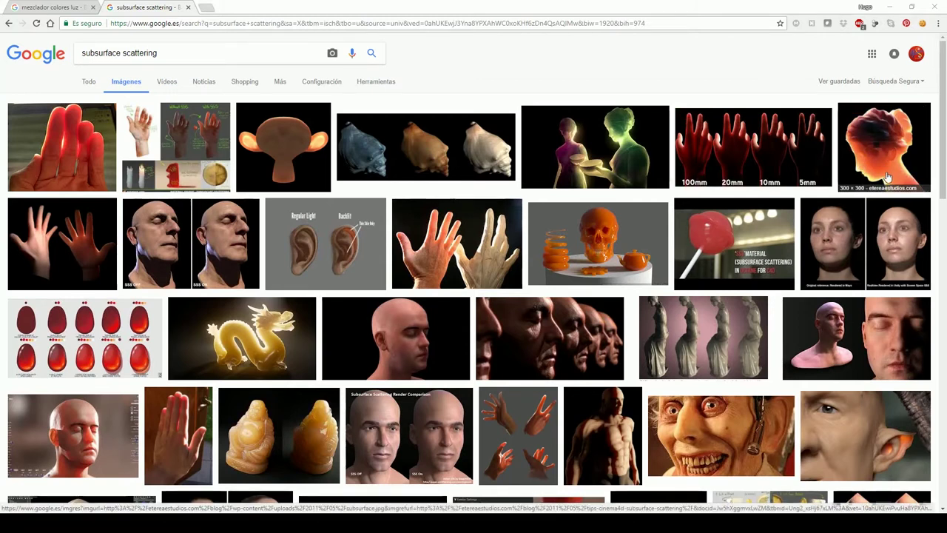
{"action": "mouse_move", "coordinate": [598, 244]}
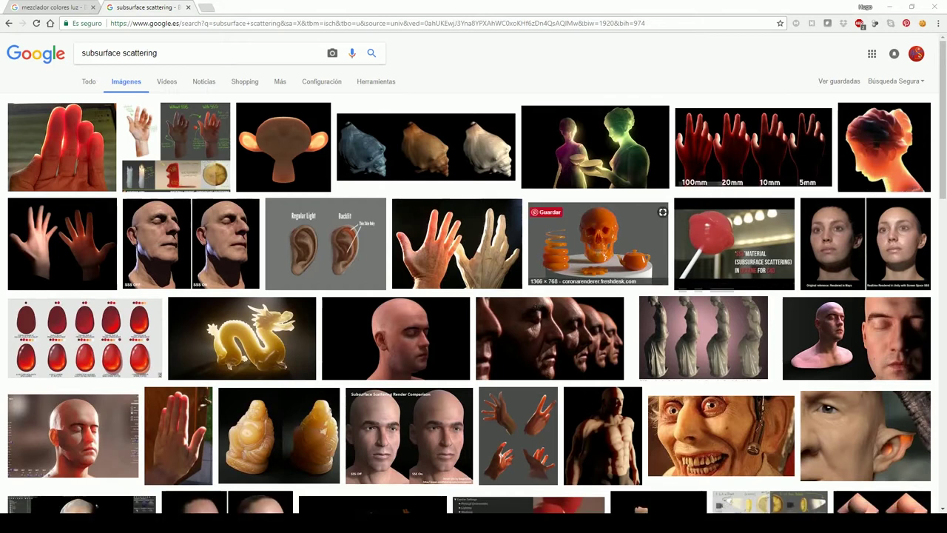
Step: Browse further down the subsurface scattering image results, then minimize Chrome
{"action": "scroll", "coordinate": [941, 210], "scroll_direction": "down", "scroll_amount": 2}
{"action": "scroll", "coordinate": [936, 230], "scroll_direction": "down", "scroll_amount": 1}
{"action": "scroll", "coordinate": [929, 252], "scroll_direction": "down", "scroll_amount": 2}
{"action": "scroll", "coordinate": [923, 270], "scroll_direction": "down", "scroll_amount": 1}
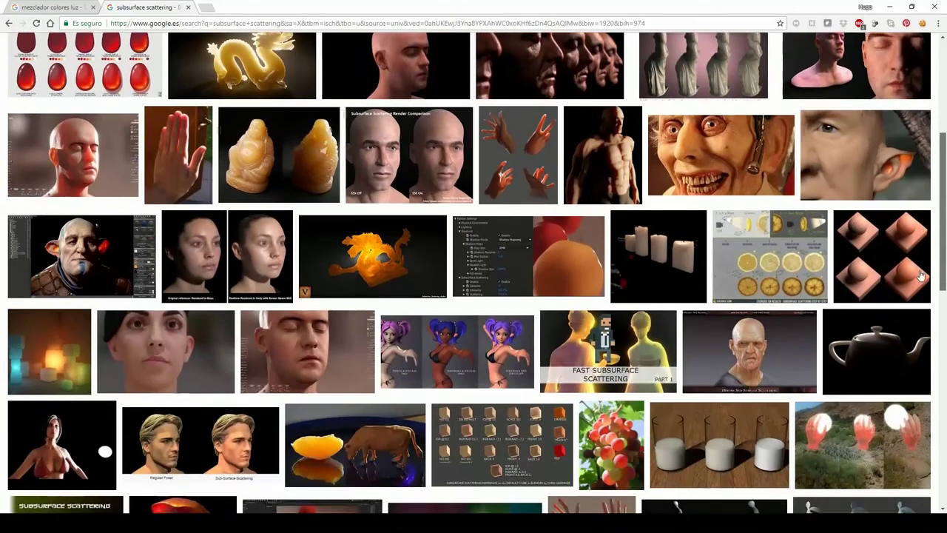
{"action": "scroll", "coordinate": [921, 281], "scroll_direction": "down", "scroll_amount": 1}
{"action": "scroll", "coordinate": [920, 296], "scroll_direction": "down", "scroll_amount": 1}
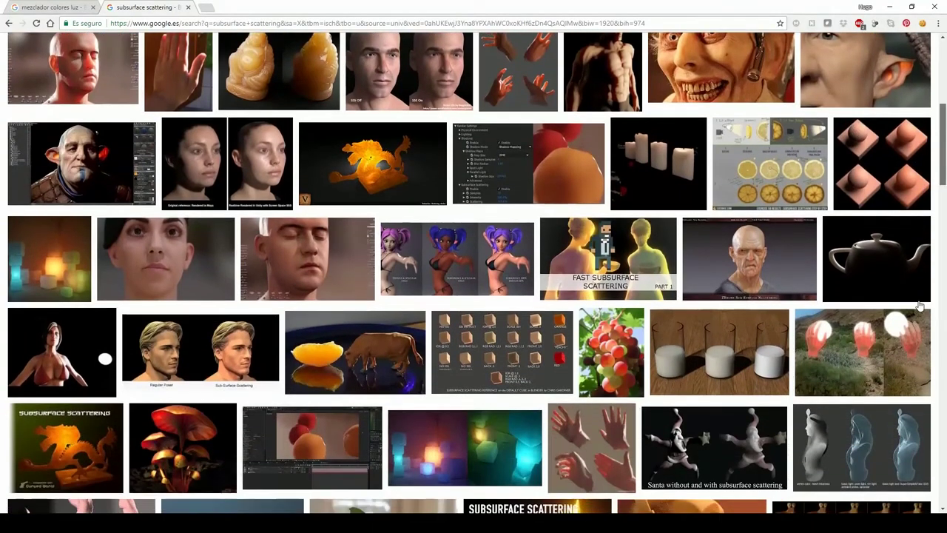
{"action": "scroll", "coordinate": [919, 304], "scroll_direction": "down", "scroll_amount": 1}
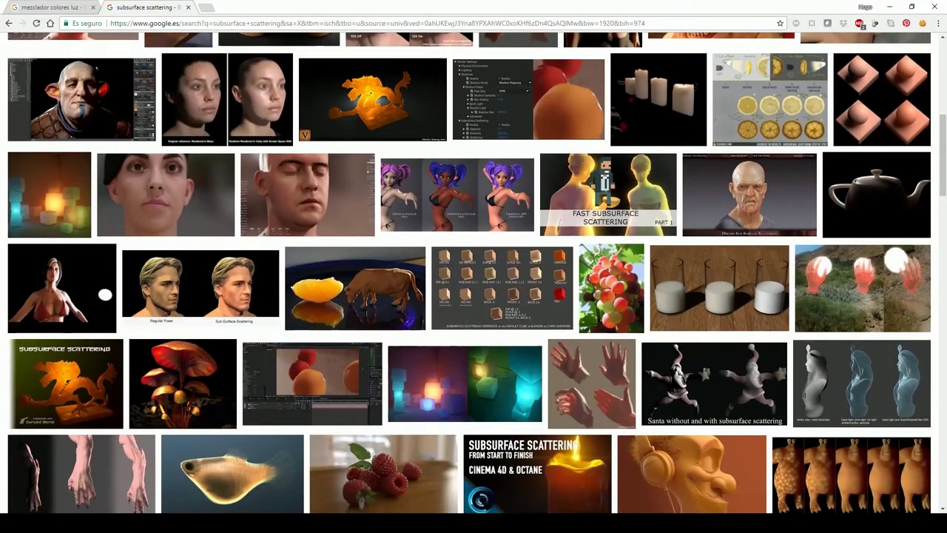
{"action": "scroll", "coordinate": [936, 203], "scroll_direction": "down", "scroll_amount": 1}
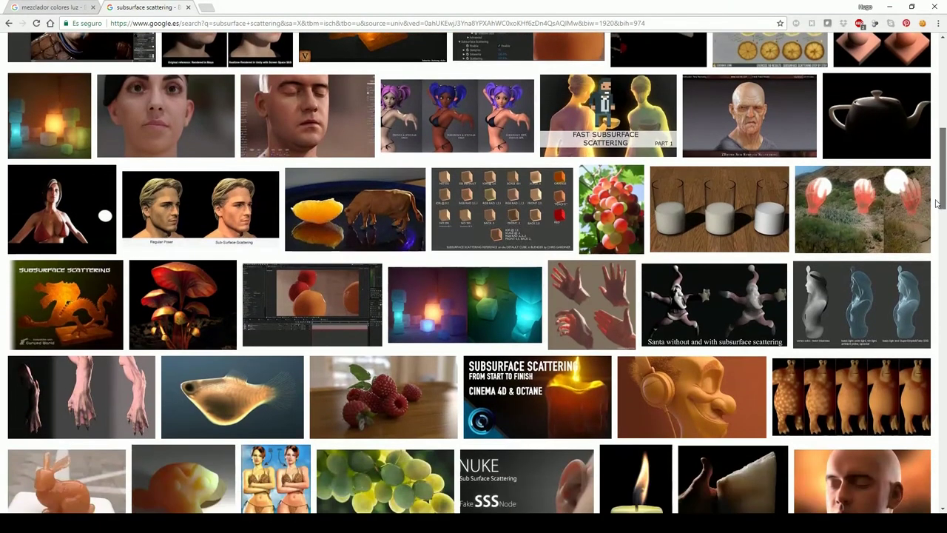
{"action": "scroll", "coordinate": [935, 207], "scroll_direction": "down", "scroll_amount": 2}
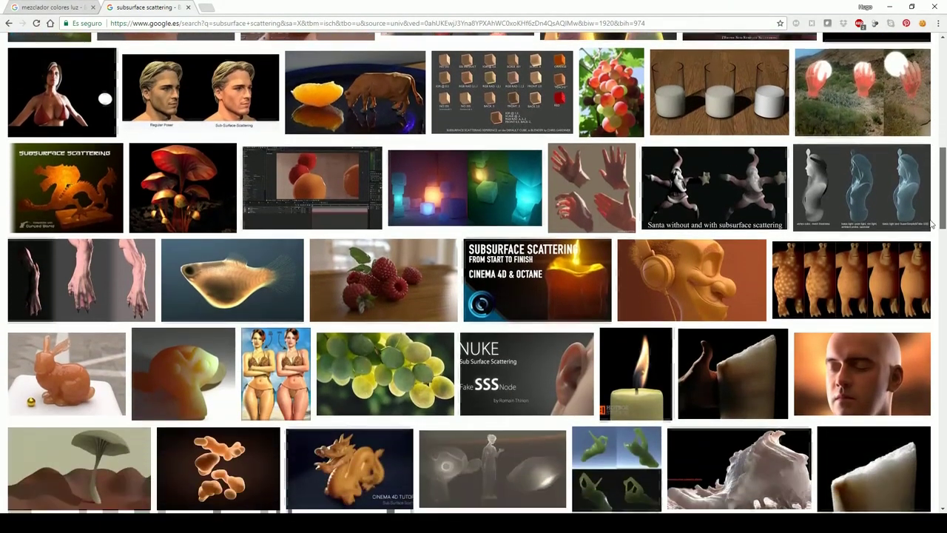
{"action": "scroll", "coordinate": [932, 224], "scroll_direction": "down", "scroll_amount": 1}
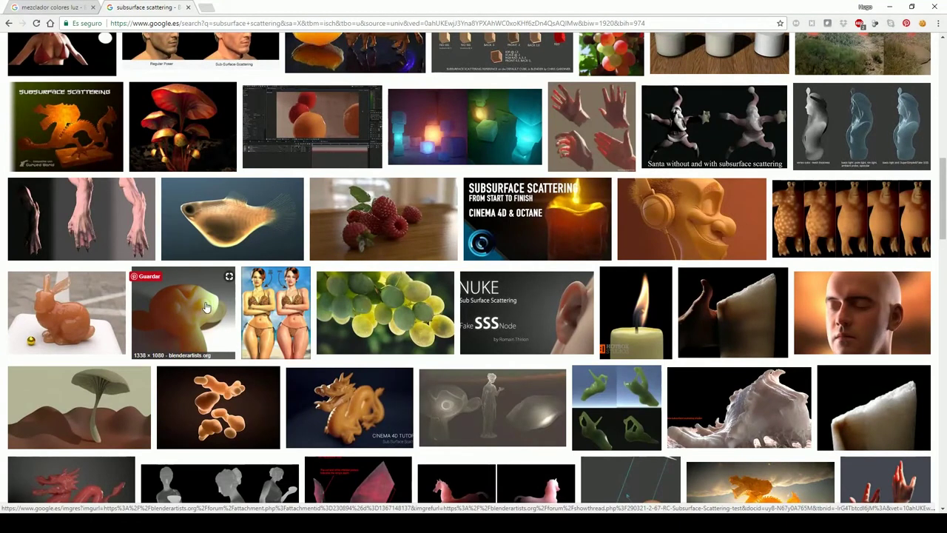
{"action": "left_click", "coordinate": [889, 7]}
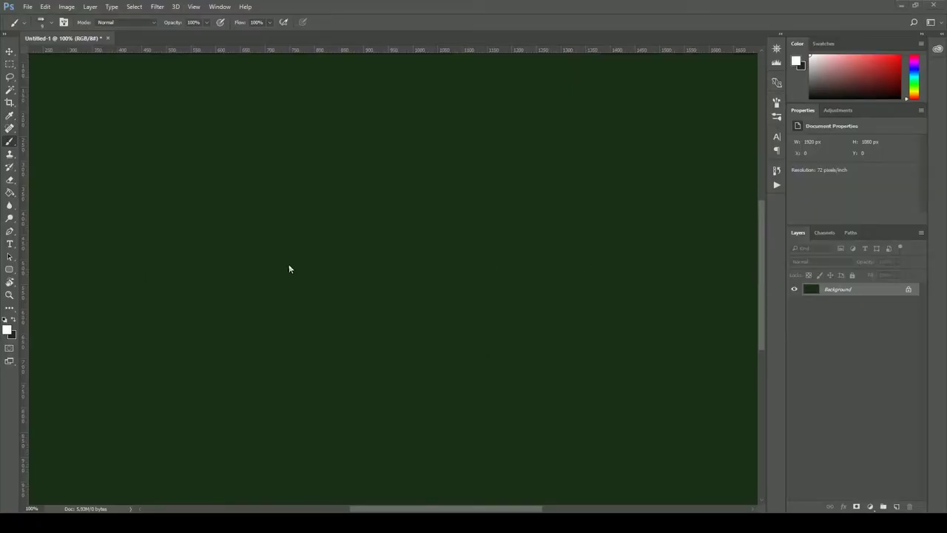
Step: Paint three stacked chalk layer outlines with a diagonal light ray entering the top one
{"action": "left_click_drag", "start_coordinate": [233, 253], "coordinate": [652, 255]}
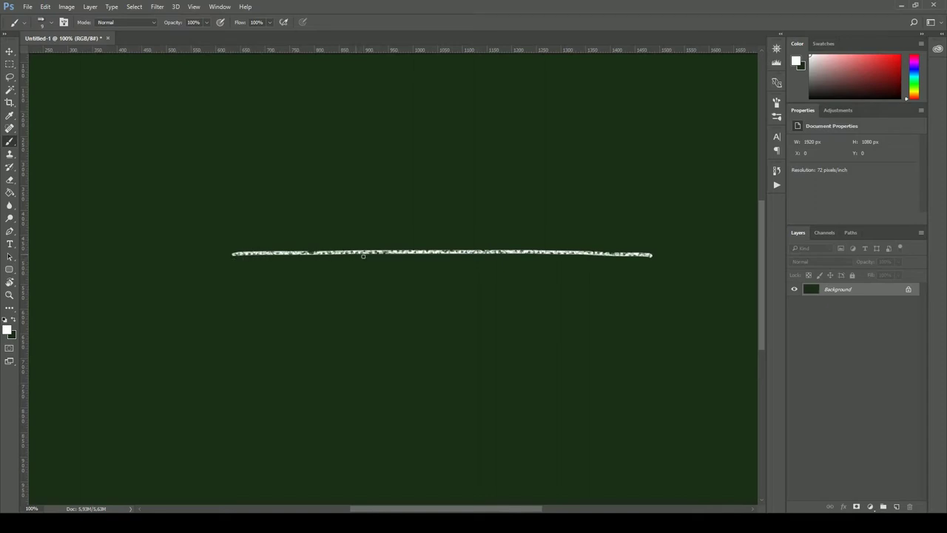
{"action": "mouse_move", "coordinate": [231, 256]}
{"action": "left_mouse_down"}
{"action": "mouse_move", "coordinate": [185, 278]}
{"action": "mouse_move", "coordinate": [657, 276]}
{"action": "mouse_move", "coordinate": [629, 281]}
{"action": "left_mouse_up"}
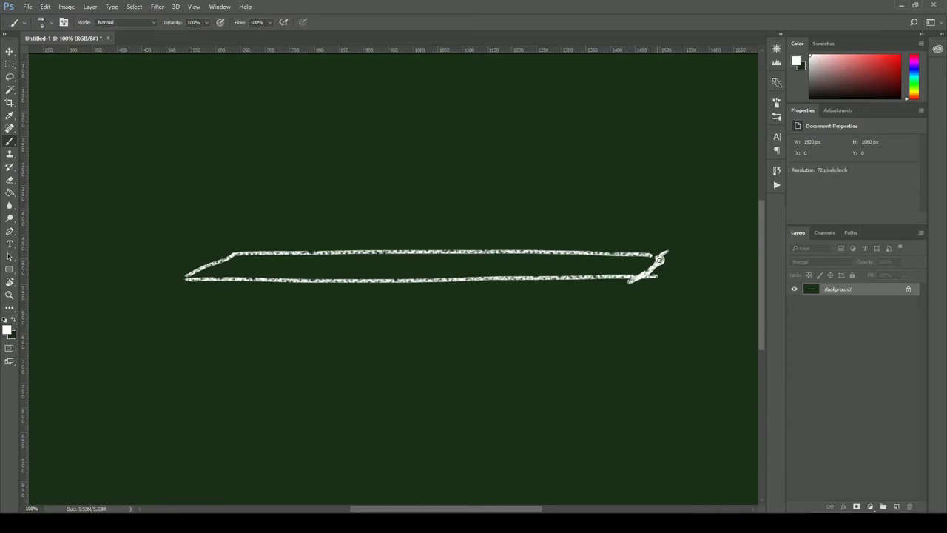
{"action": "mouse_move", "coordinate": [323, 71]}
{"action": "left_mouse_down"}
{"action": "mouse_move", "coordinate": [451, 236]}
{"action": "mouse_move", "coordinate": [480, 260]}
{"action": "mouse_move", "coordinate": [486, 247]}
{"action": "left_mouse_up"}
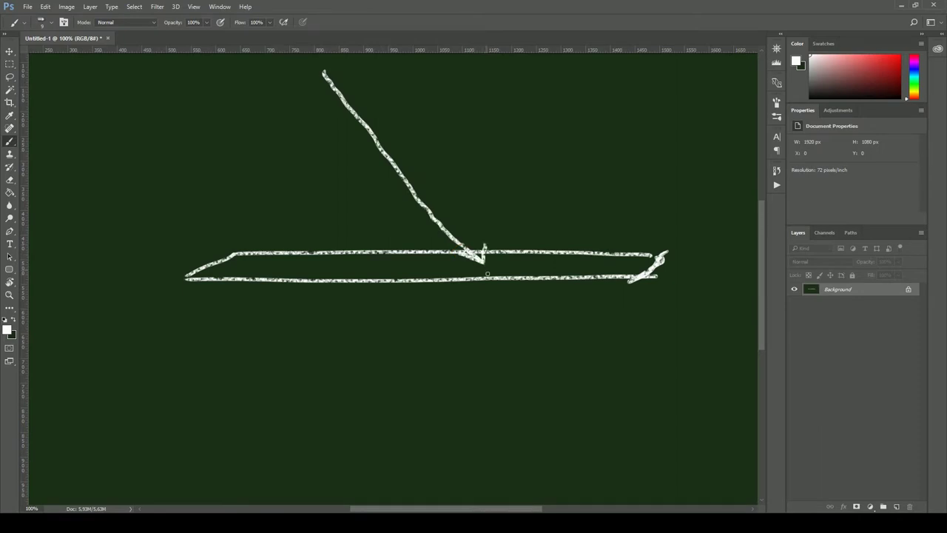
{"action": "left_click_drag", "start_coordinate": [489, 272], "coordinate": [521, 302]}
{"action": "left_click_drag", "start_coordinate": [189, 346], "coordinate": [544, 347]}
{"action": "mouse_move", "coordinate": [168, 346]}
{"action": "left_mouse_down"}
{"action": "mouse_move", "coordinate": [260, 323]}
{"action": "mouse_move", "coordinate": [649, 314]}
{"action": "mouse_move", "coordinate": [562, 345]}
{"action": "mouse_move", "coordinate": [503, 346]}
{"action": "left_mouse_up"}
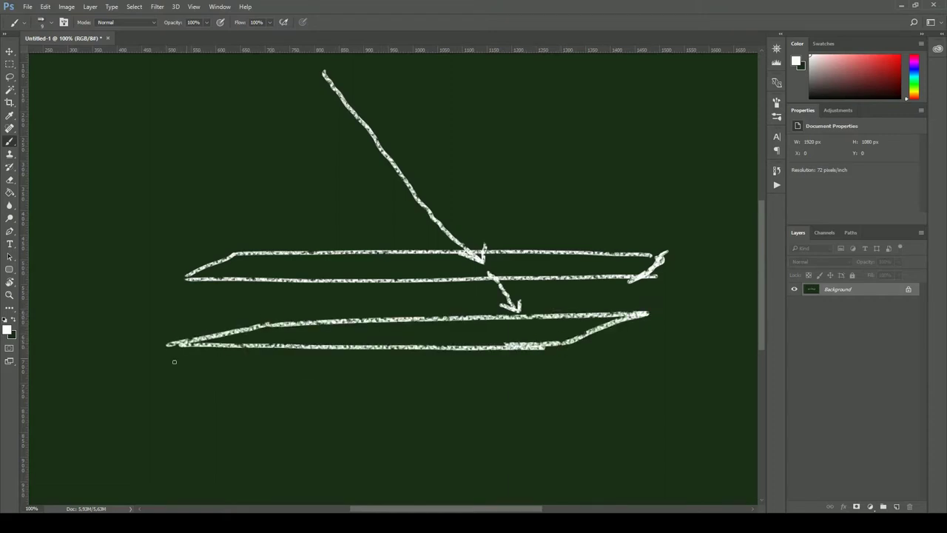
{"action": "mouse_move", "coordinate": [246, 379]}
{"action": "left_mouse_down"}
{"action": "mouse_move", "coordinate": [191, 389]}
{"action": "mouse_move", "coordinate": [598, 404]}
{"action": "mouse_move", "coordinate": [636, 374]}
{"action": "left_mouse_up"}
{"action": "left_click_drag", "start_coordinate": [246, 377], "coordinate": [647, 376]}
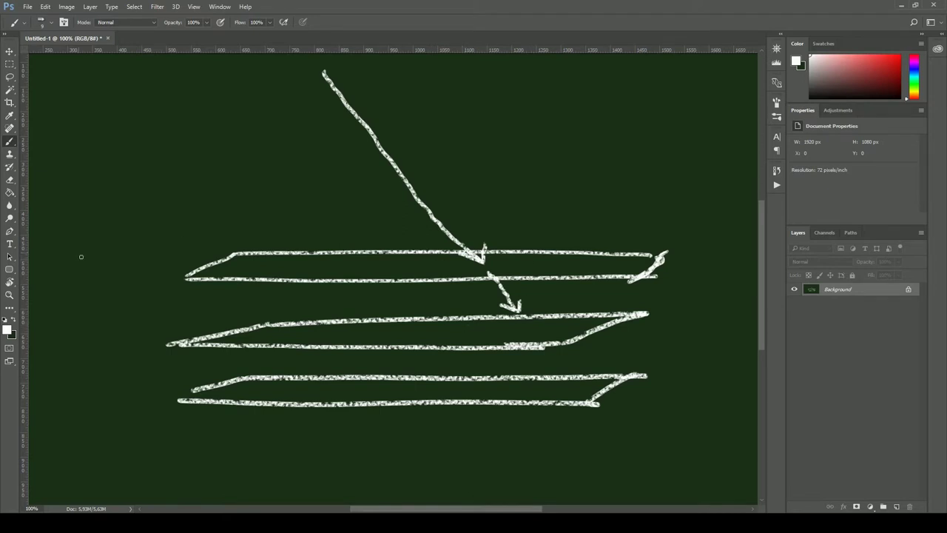
Step: Add incoming arrows left of each layer and extend the dotted ray into the bottom layer
{"action": "mouse_move", "coordinate": [145, 260]}
{"action": "left_mouse_down"}
{"action": "mouse_move", "coordinate": [193, 260]}
{"action": "mouse_move", "coordinate": [178, 267]}
{"action": "left_mouse_up"}
{"action": "mouse_move", "coordinate": [90, 340]}
{"action": "left_mouse_down"}
{"action": "mouse_move", "coordinate": [147, 340]}
{"action": "mouse_move", "coordinate": [144, 349]}
{"action": "left_mouse_up"}
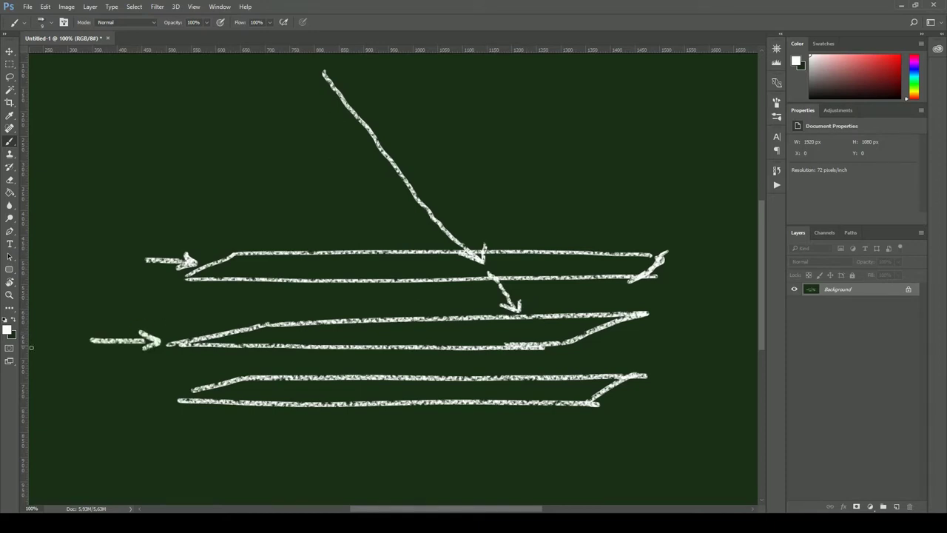
{"action": "mouse_move", "coordinate": [94, 393]}
{"action": "left_mouse_down"}
{"action": "mouse_move", "coordinate": [161, 392]}
{"action": "mouse_move", "coordinate": [143, 407]}
{"action": "left_mouse_up"}
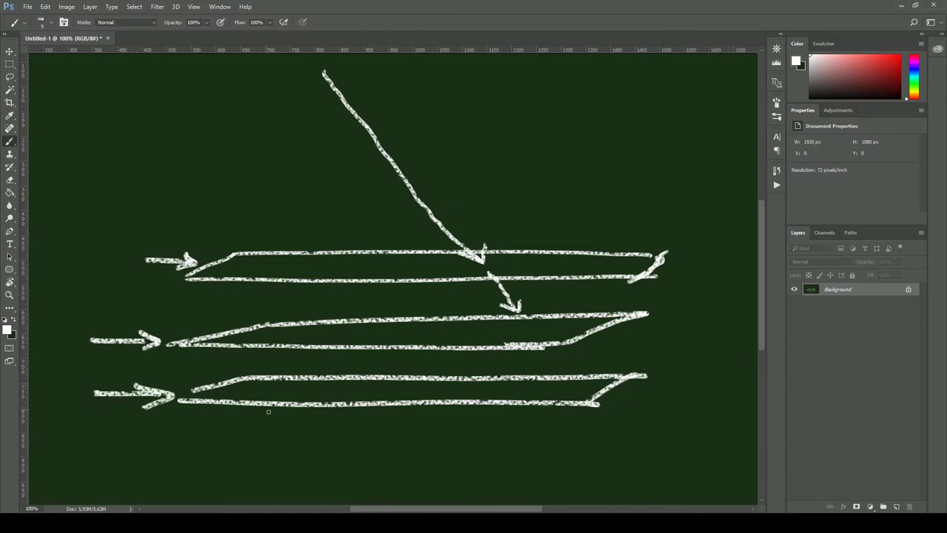
{"action": "left_click_drag", "start_coordinate": [526, 330], "coordinate": [581, 380]}
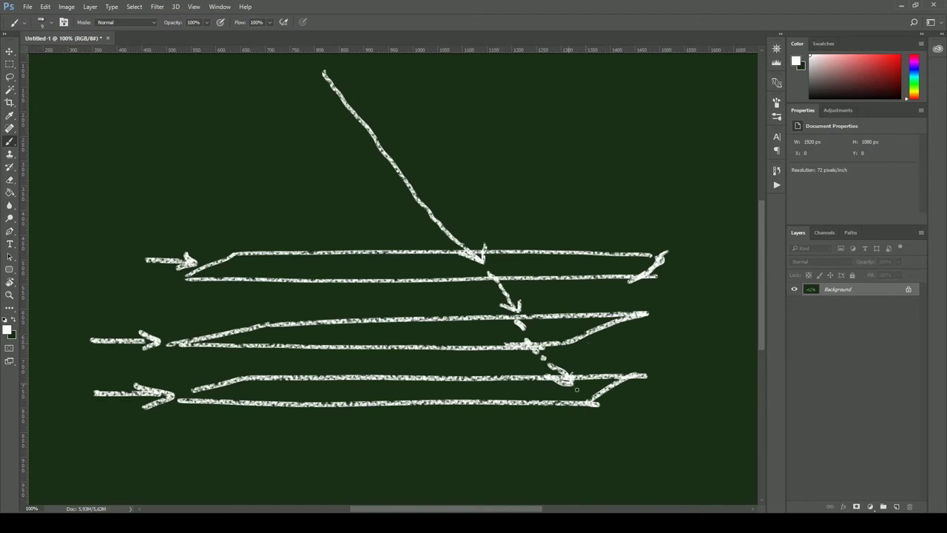
Step: Draw zigzag scattering paths between the lower layers with small bounce arrows
{"action": "mouse_move", "coordinate": [551, 373]}
{"action": "left_mouse_down"}
{"action": "mouse_move", "coordinate": [518, 355]}
{"action": "mouse_move", "coordinate": [466, 381]}
{"action": "mouse_move", "coordinate": [448, 346]}
{"action": "mouse_move", "coordinate": [334, 353]}
{"action": "mouse_move", "coordinate": [299, 373]}
{"action": "left_mouse_up"}
{"action": "left_click_drag", "start_coordinate": [516, 326], "coordinate": [255, 337]}
{"action": "mouse_move", "coordinate": [321, 317]}
{"action": "left_mouse_down"}
{"action": "mouse_move", "coordinate": [323, 297]}
{"action": "mouse_move", "coordinate": [337, 308]}
{"action": "mouse_move", "coordinate": [393, 307]}
{"action": "left_mouse_up"}
{"action": "mouse_move", "coordinate": [469, 298]}
{"action": "left_mouse_down"}
{"action": "mouse_move", "coordinate": [455, 317]}
{"action": "mouse_move", "coordinate": [453, 304]}
{"action": "mouse_move", "coordinate": [464, 303]}
{"action": "left_mouse_up"}
{"action": "mouse_move", "coordinate": [400, 377]}
{"action": "left_mouse_down"}
{"action": "mouse_move", "coordinate": [408, 358]}
{"action": "mouse_move", "coordinate": [422, 366]}
{"action": "left_mouse_up"}
Step: Draw three dotted rays exiting upward from the top surface
{"action": "left_click_drag", "start_coordinate": [321, 259], "coordinate": [296, 216]}
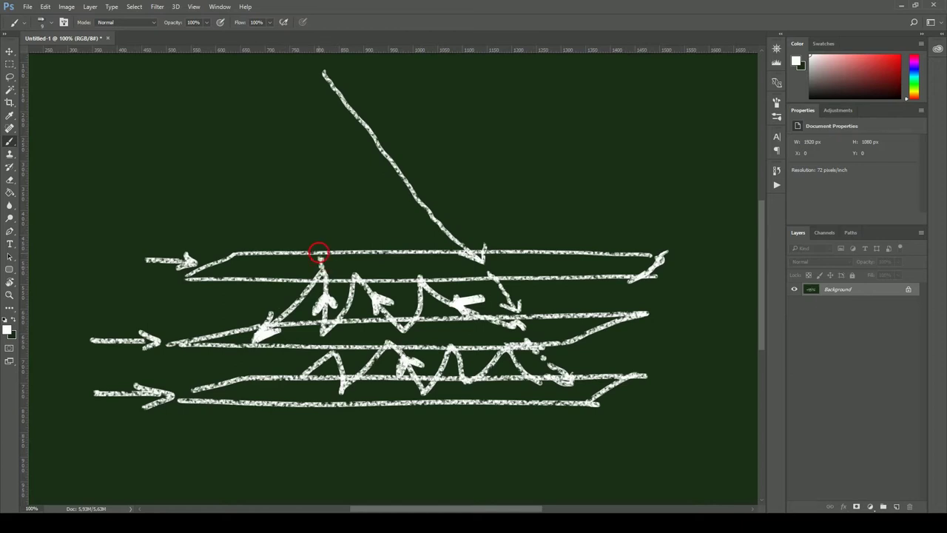
{"action": "left_click_drag", "start_coordinate": [355, 263], "coordinate": [330, 227]}
{"action": "left_click_drag", "start_coordinate": [419, 267], "coordinate": [399, 233]}
Step: Extend the layers' right edges with outgoing arrows, then minimize Photoshop
{"action": "mouse_move", "coordinate": [629, 268]}
{"action": "left_mouse_down"}
{"action": "mouse_move", "coordinate": [693, 267]}
{"action": "mouse_move", "coordinate": [621, 275]}
{"action": "mouse_move", "coordinate": [631, 265]}
{"action": "left_mouse_up"}
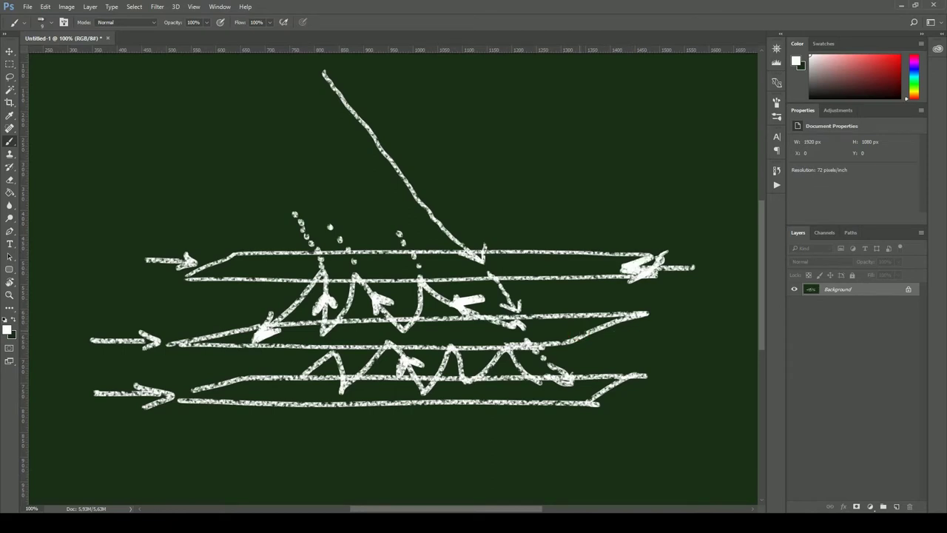
{"action": "left_click_drag", "start_coordinate": [577, 330], "coordinate": [676, 329]}
{"action": "left_click_drag", "start_coordinate": [613, 312], "coordinate": [615, 341]}
{"action": "left_click_drag", "start_coordinate": [602, 386], "coordinate": [672, 386]}
{"action": "left_click_drag", "start_coordinate": [628, 375], "coordinate": [628, 397]}
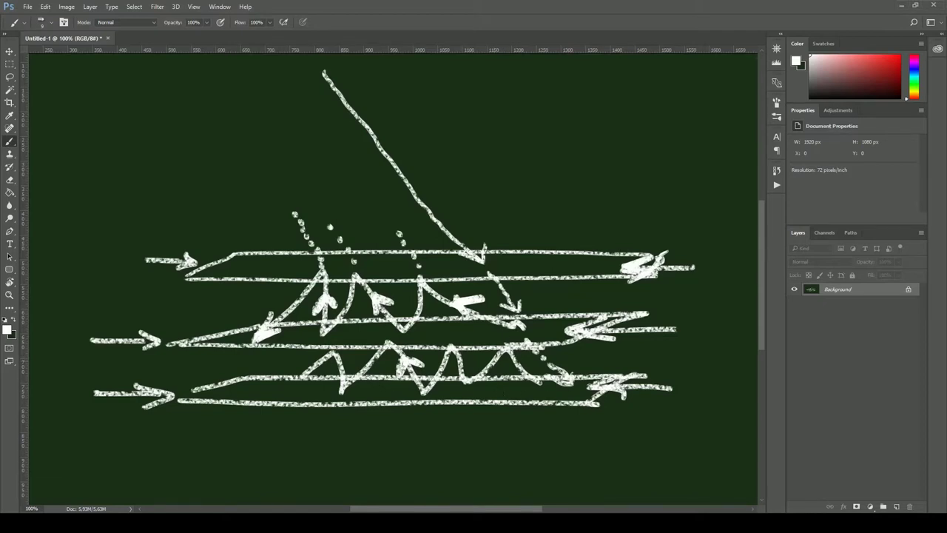
{"action": "left_click", "coordinate": [901, 7]}
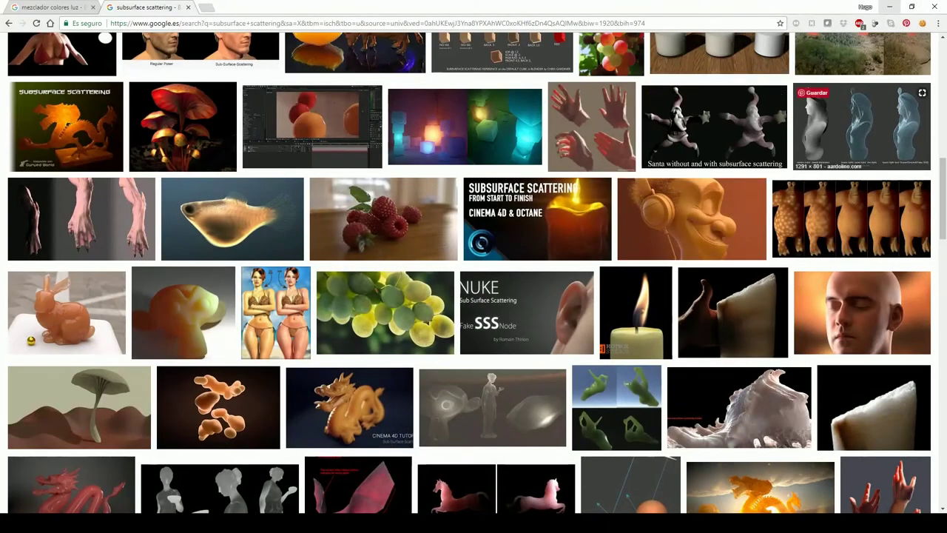
Step: Minimize the Chrome image results to bring back the Maya teapot scene
{"action": "left_click", "coordinate": [889, 7]}
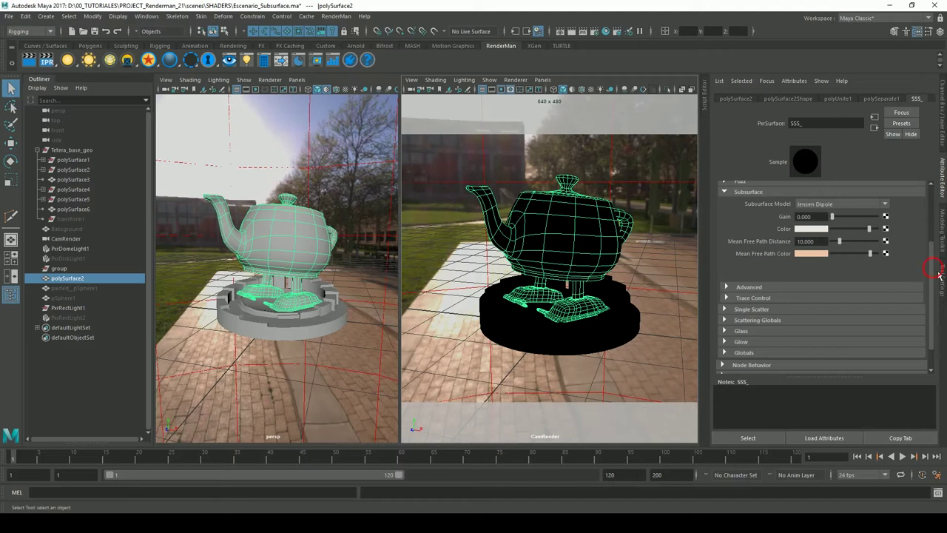
Step: Expand and recollapse the SSS_ Diffuse section, then show the Subsurface Model options
{"action": "left_click_drag", "start_coordinate": [932, 275], "coordinate": [937, 221]}
{"action": "left_click", "coordinate": [767, 211]}
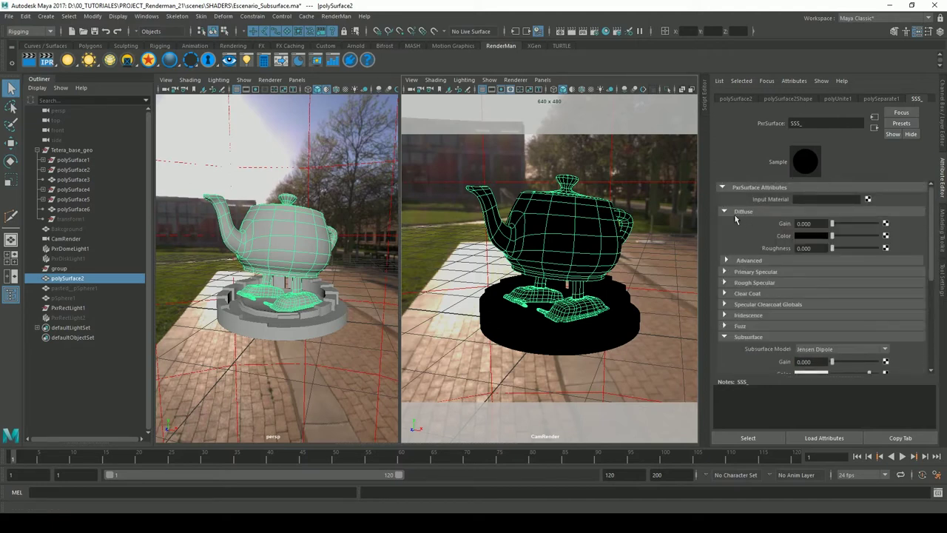
{"action": "left_click", "coordinate": [741, 211]}
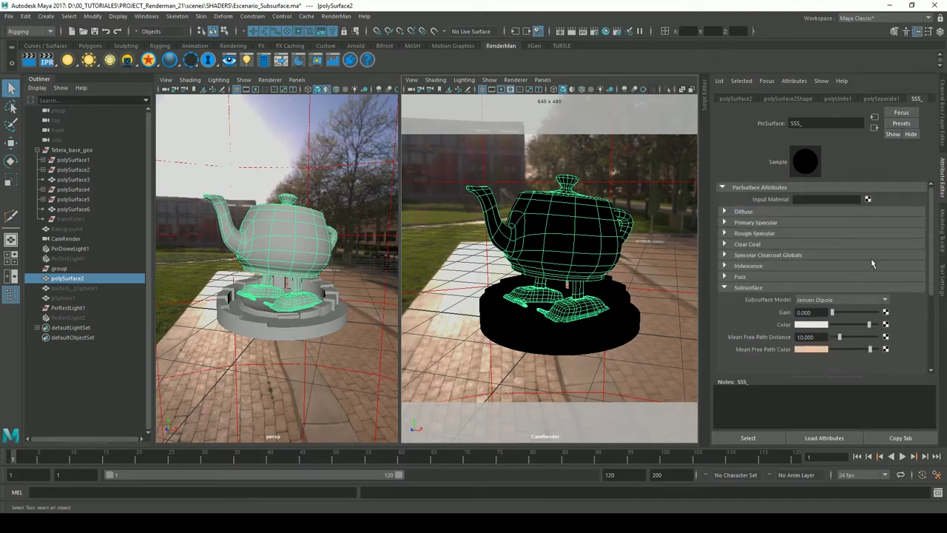
{"action": "scroll", "coordinate": [762, 274], "scroll_direction": "down", "scroll_amount": 3}
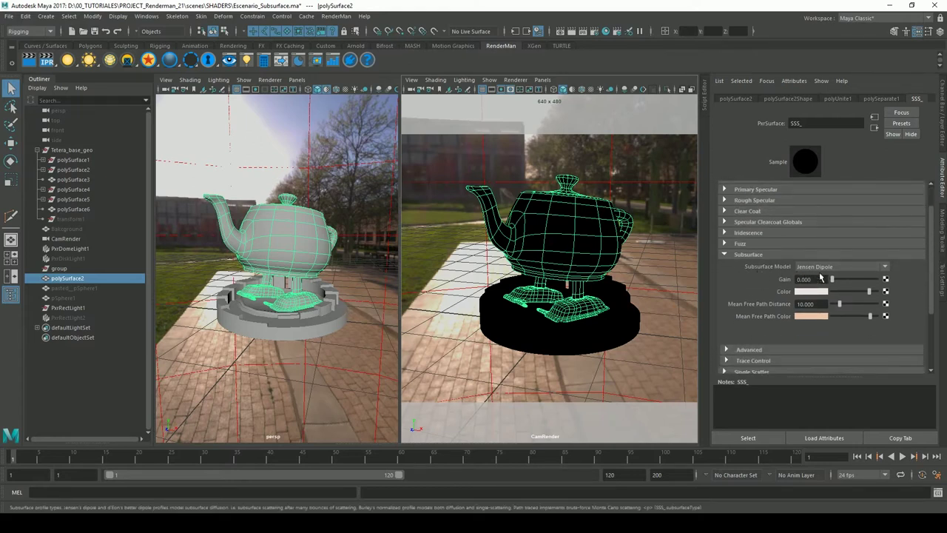
{"action": "left_click", "coordinate": [888, 268]}
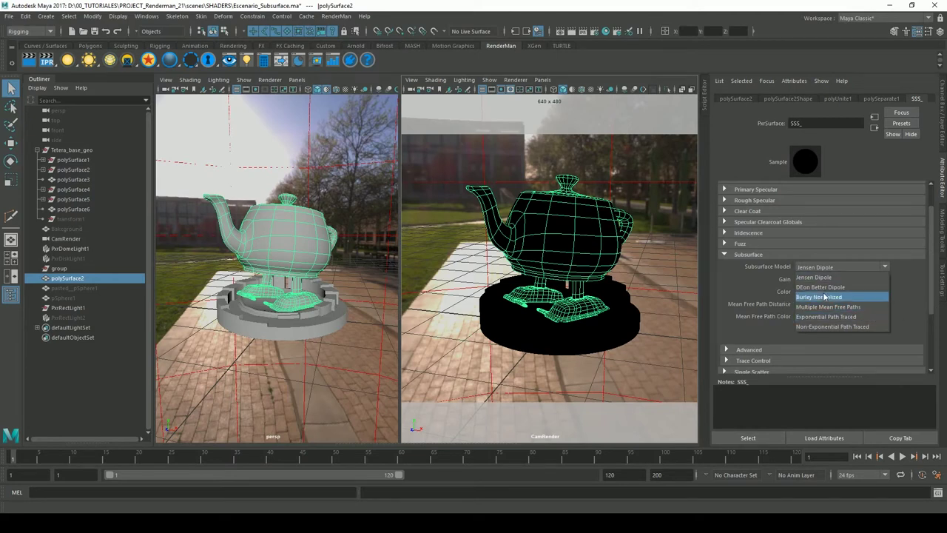
Step: Keep Jensen Dipole, set Subsurface Gain to 1, and start the teapot IPR render
{"action": "left_click", "coordinate": [849, 277]}
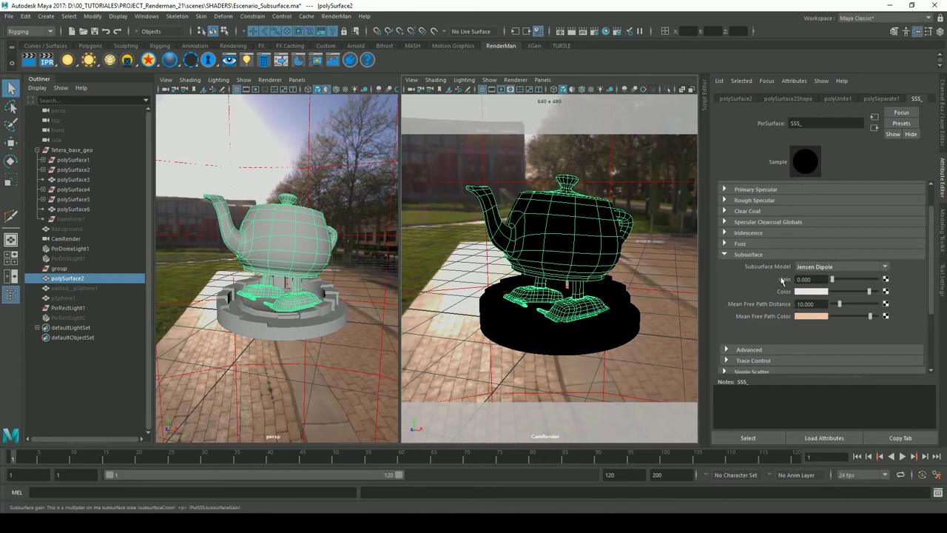
{"action": "left_click", "coordinate": [803, 279]}
{"action": "mouse_move", "coordinate": [759, 304]}
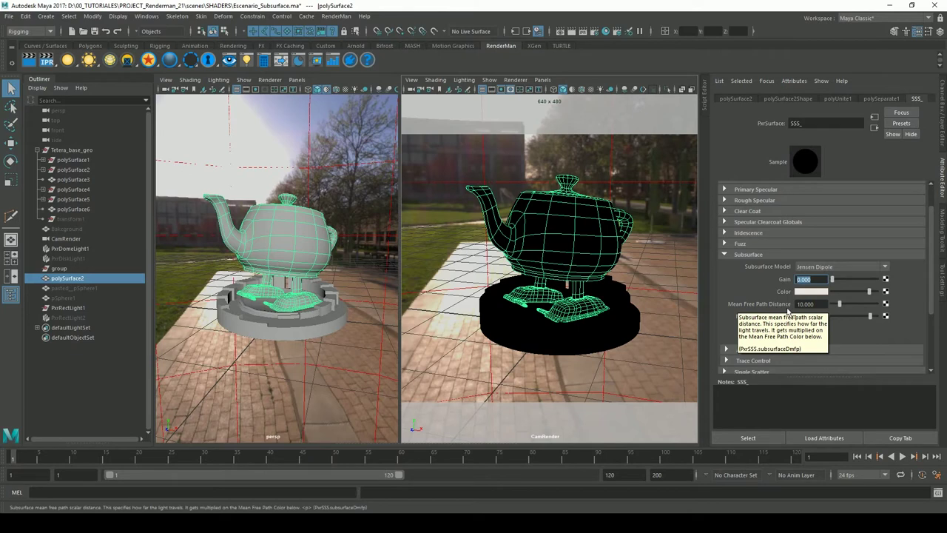
{"action": "left_click", "coordinate": [824, 306]}
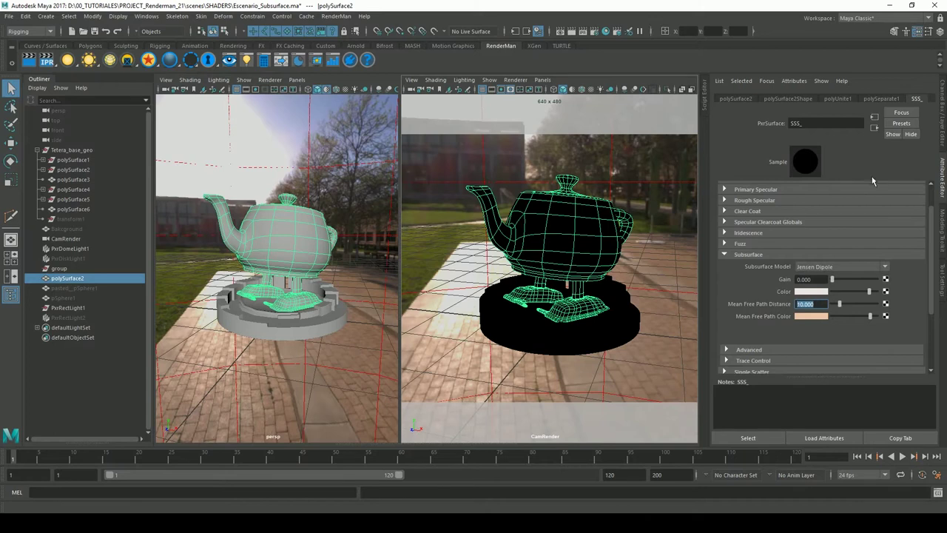
{"action": "left_click", "coordinate": [810, 279]}
{"action": "type", "text": "1"}
{"action": "key", "text": "Return"}
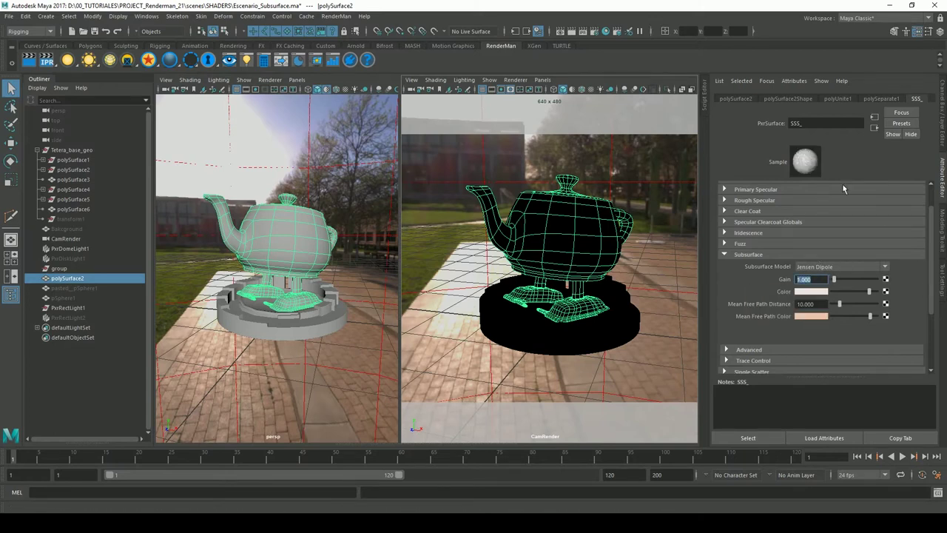
{"action": "left_click", "coordinate": [582, 43]}
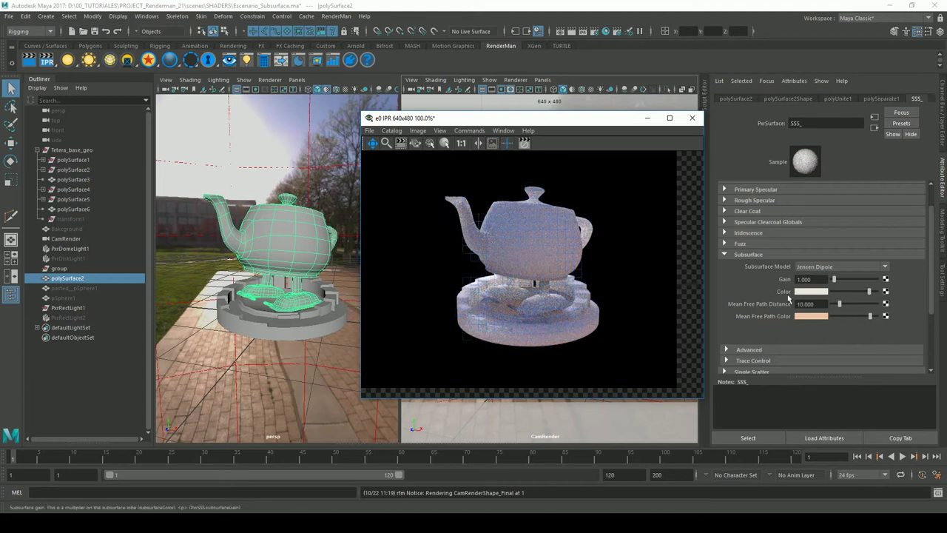
{"action": "left_click", "coordinate": [810, 279]}
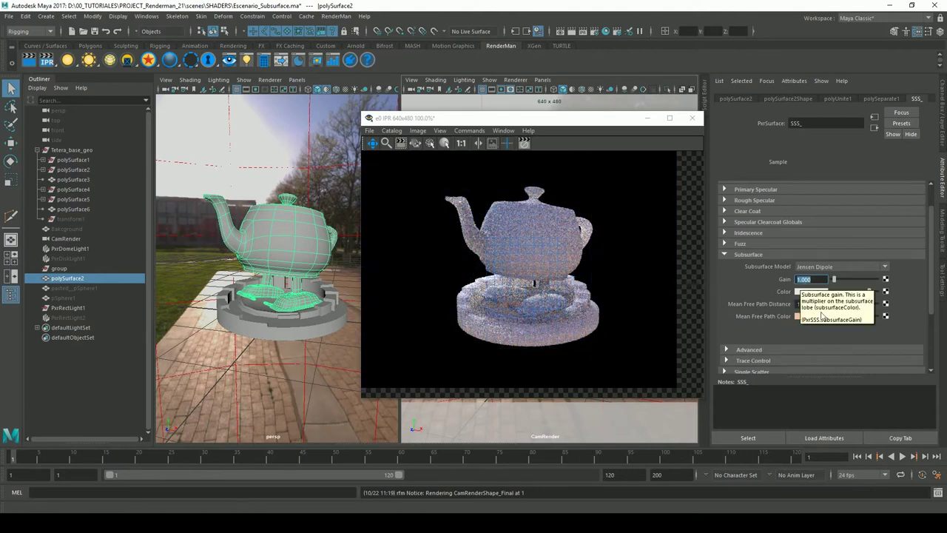
Step: Set the Subsurface Color to the pink swatch from the Color History
{"action": "left_click", "coordinate": [810, 292]}
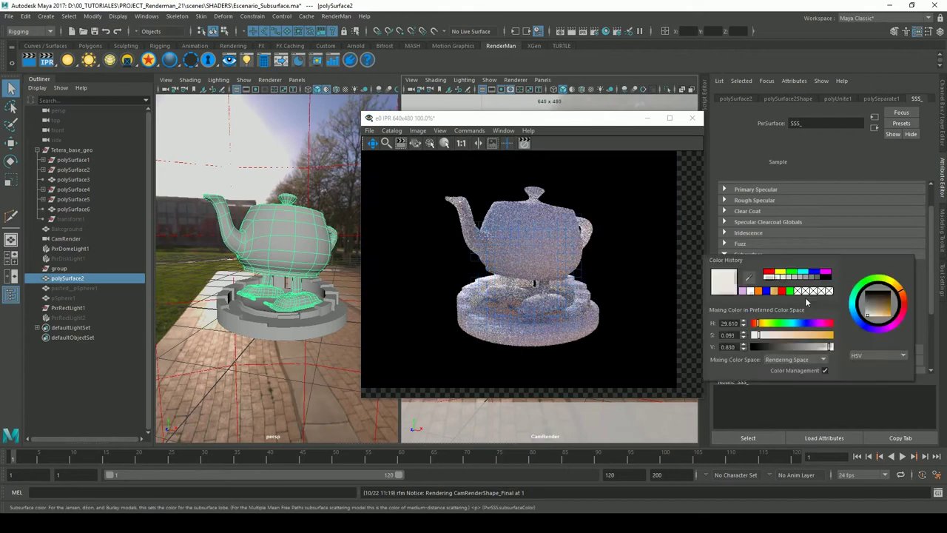
{"action": "left_click", "coordinate": [743, 291]}
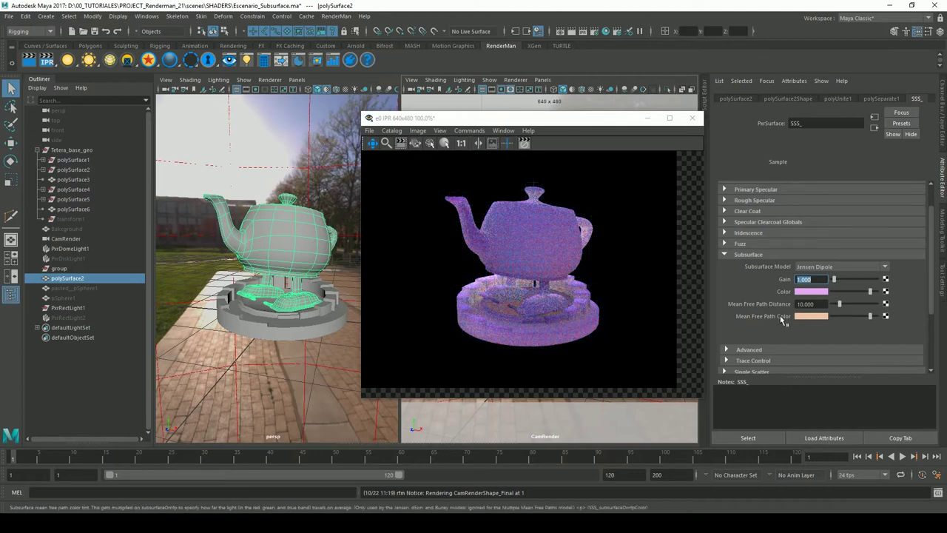
{"action": "left_click", "coordinate": [814, 303]}
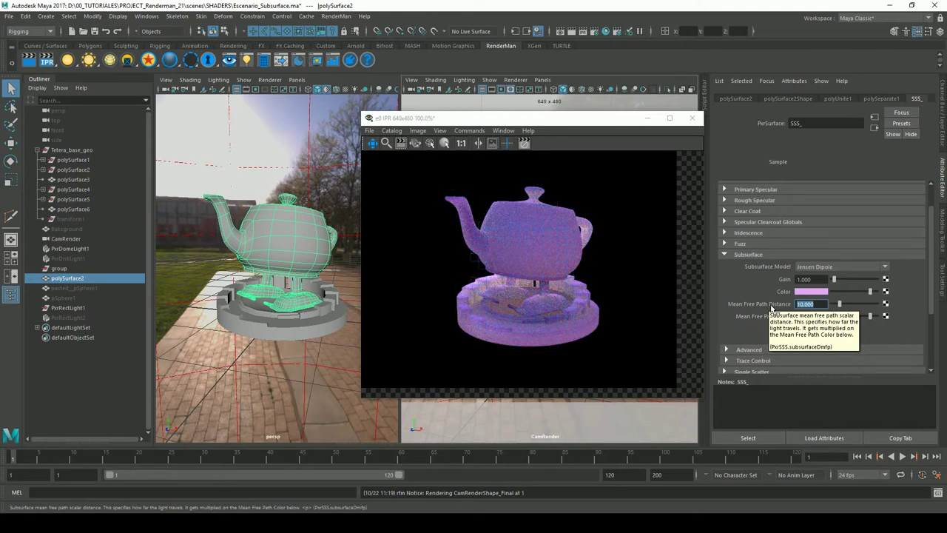
{"action": "type", "text": "0"}
{"action": "key", "text": "Return"}
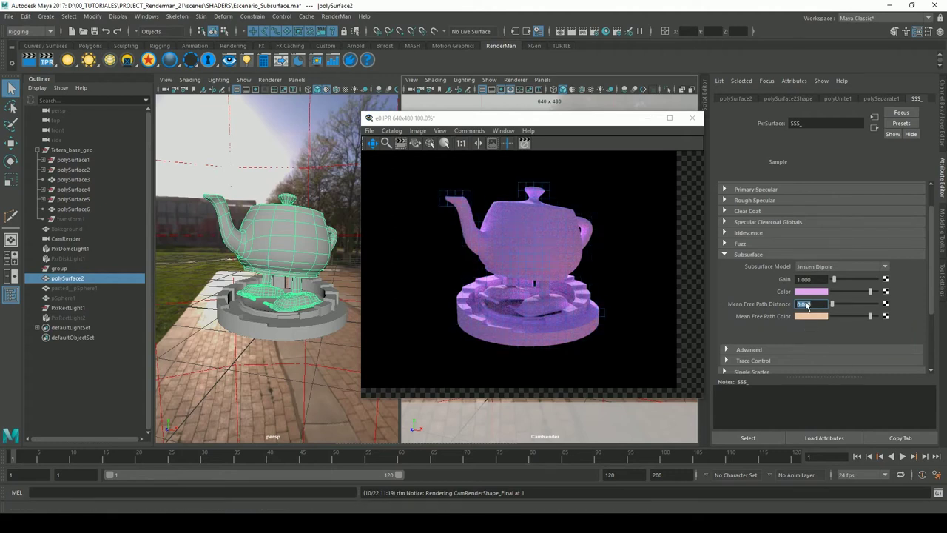
{"action": "key", "text": "shift+Tab"}
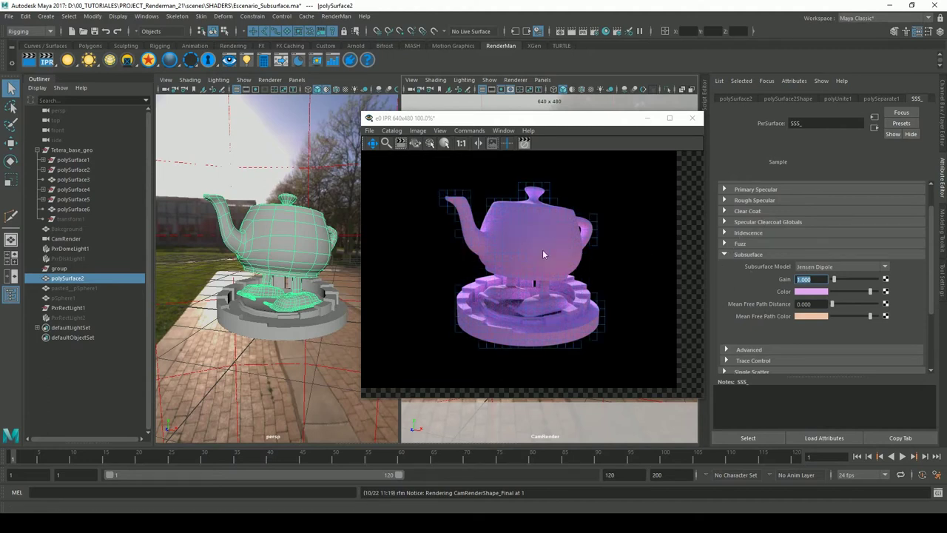
{"action": "left_click", "coordinate": [802, 304]}
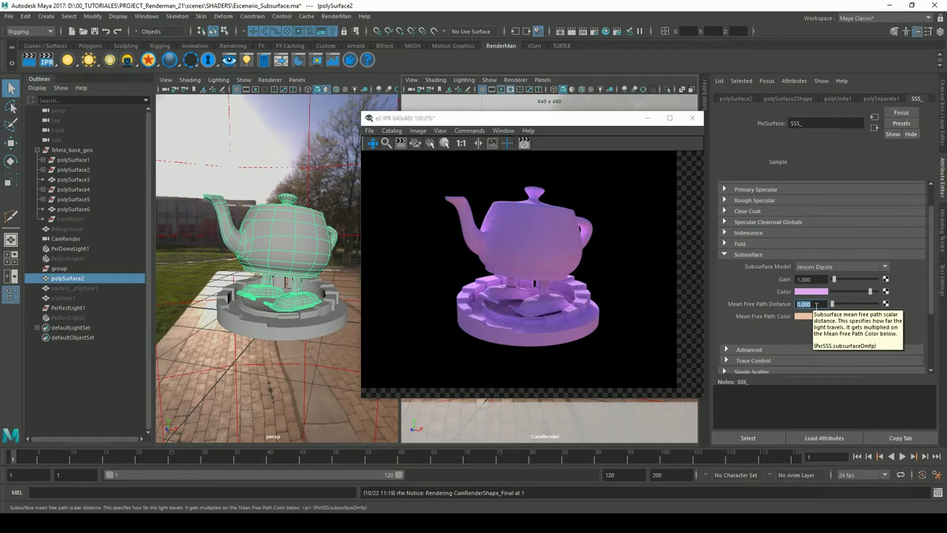
{"action": "type", "text": "1"}
{"action": "key", "text": "Return"}
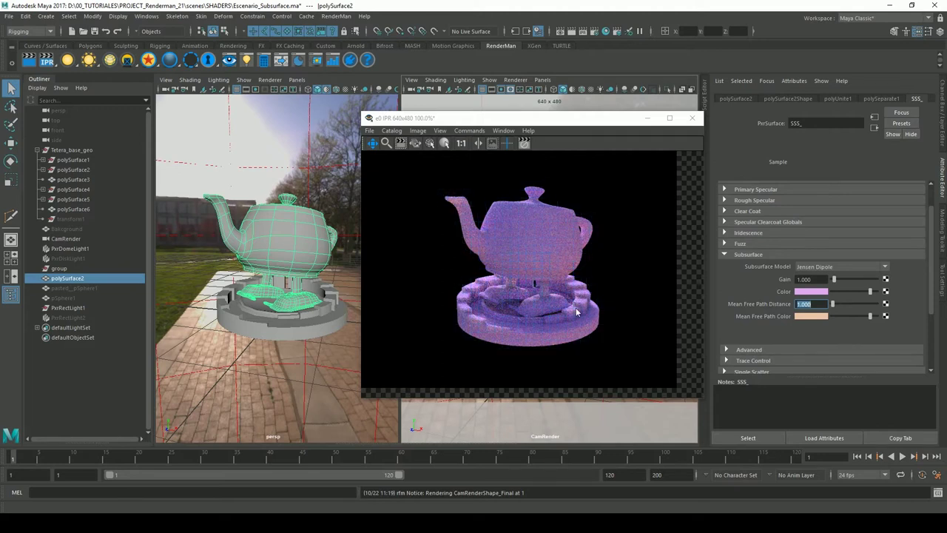
{"action": "type", "text": "10"}
{"action": "key", "text": "Return"}
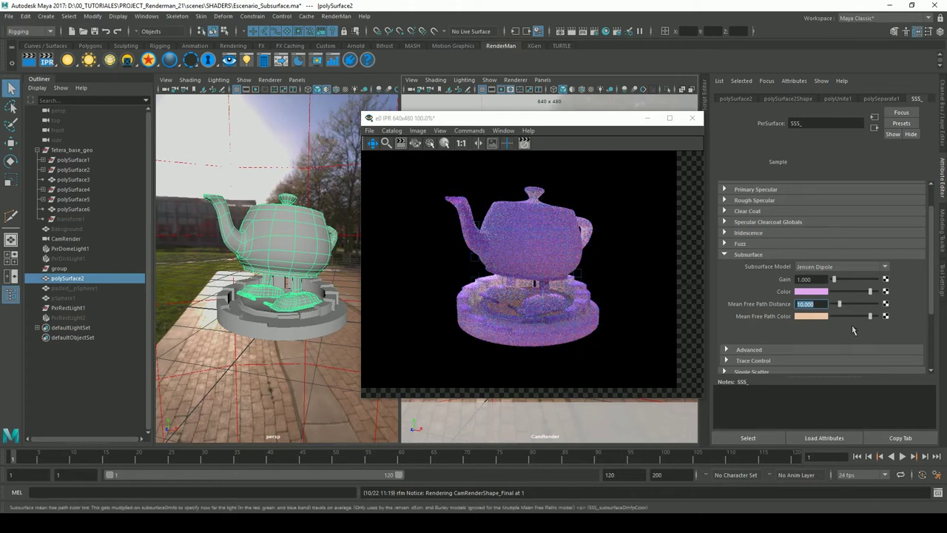
Step: Make the mean free path colour red and set Mean Free Path Distance to 10
{"action": "left_click", "coordinate": [810, 316]}
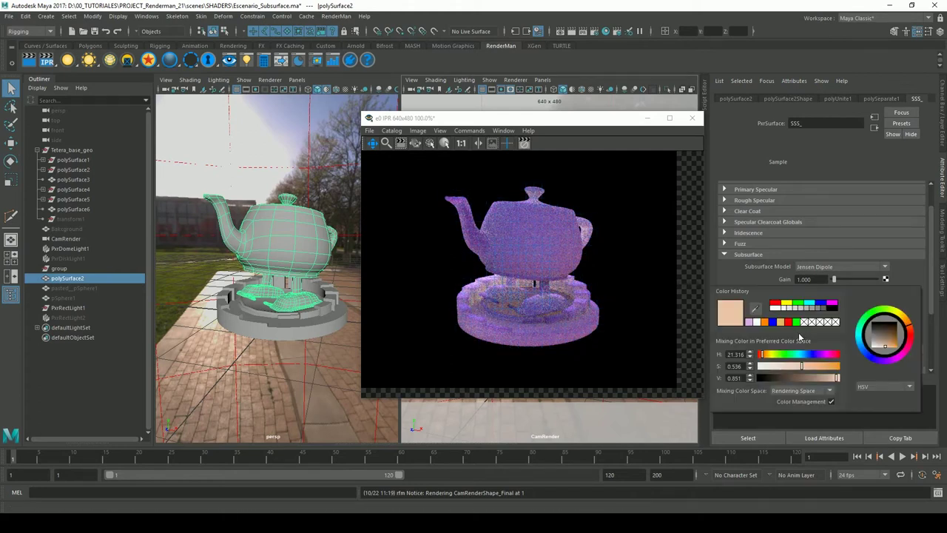
{"action": "left_click", "coordinate": [775, 303]}
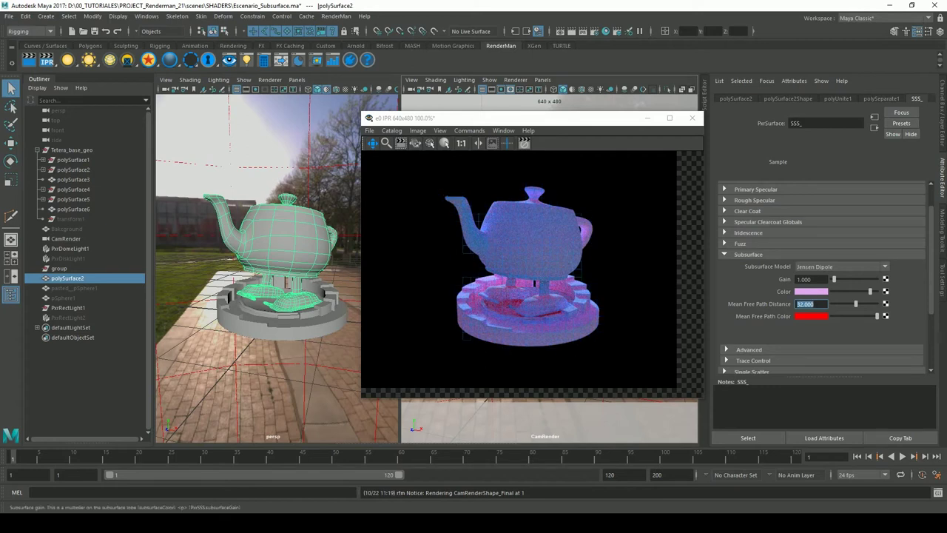
{"action": "type", "text": "10"}
{"action": "key", "text": "Return"}
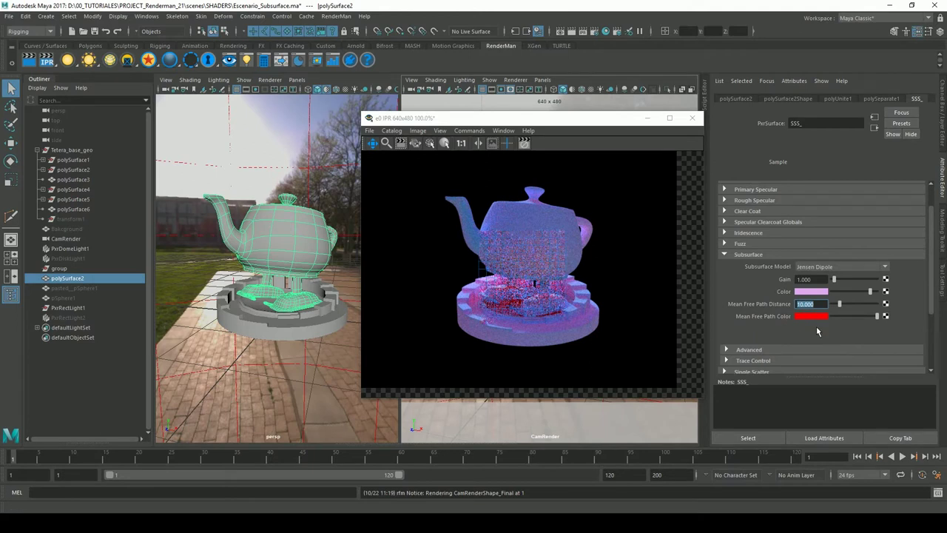
Step: Adjust the path colour to lavender (H 265.38, S 0.417, V 1.000) and check the IPR render
{"action": "left_click", "coordinate": [813, 317]}
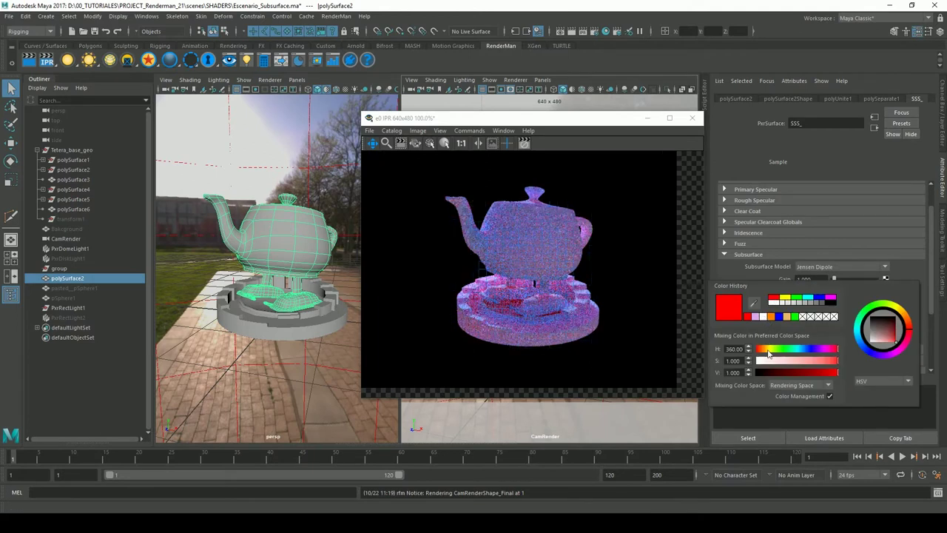
{"action": "left_click", "coordinate": [766, 349]}
{"action": "left_click", "coordinate": [778, 360]}
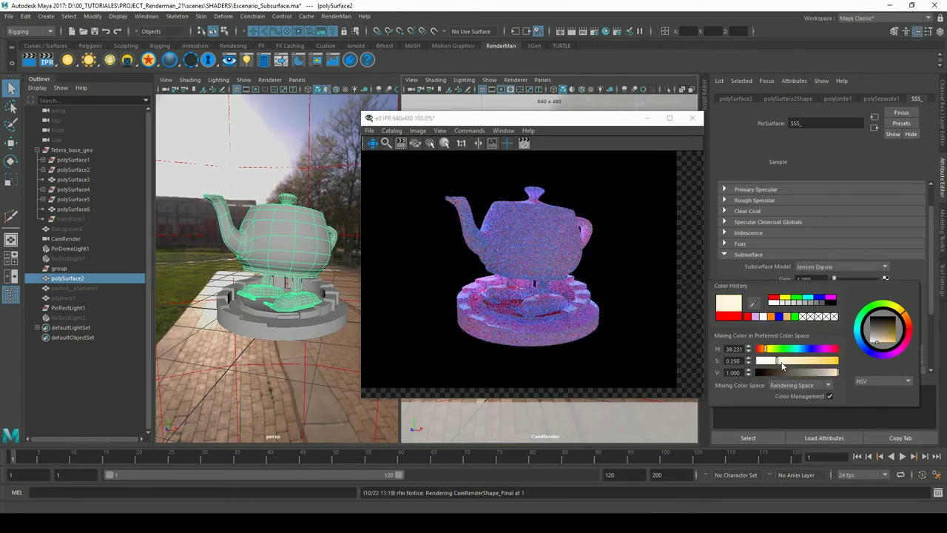
{"action": "left_click", "coordinate": [780, 361]}
{"action": "left_click", "coordinate": [758, 319]}
{"action": "left_click", "coordinate": [834, 350]}
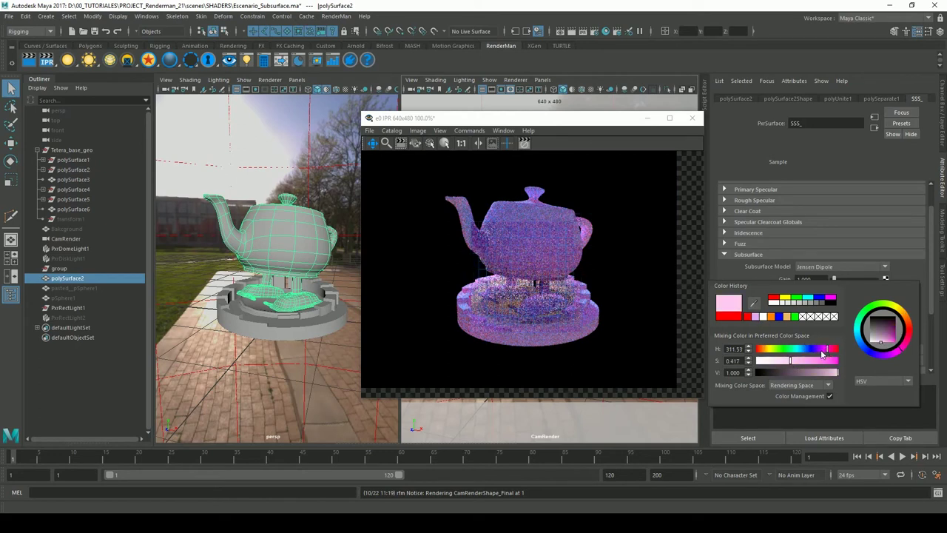
{"action": "left_click_drag", "start_coordinate": [834, 350], "coordinate": [817, 349]}
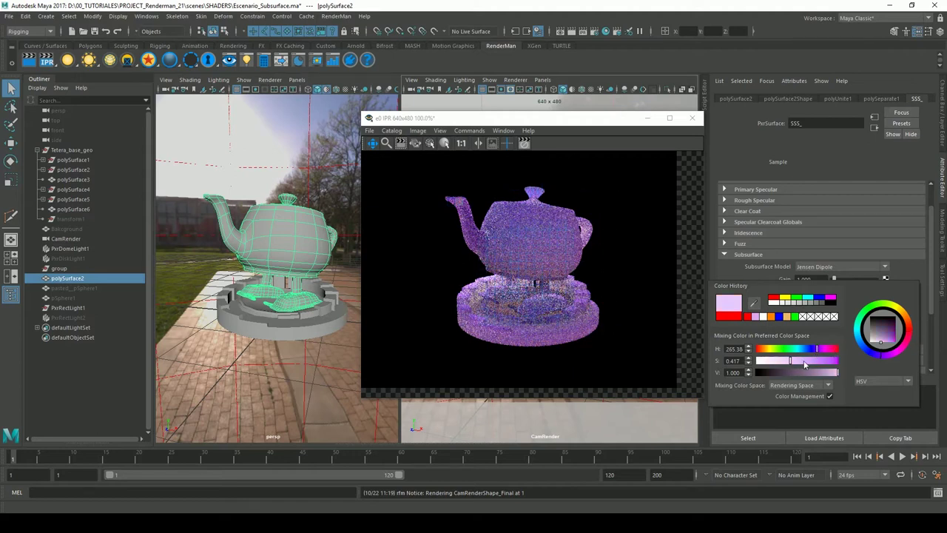
{"action": "left_click", "coordinate": [805, 304]}
{"action": "left_click", "coordinate": [579, 123]}
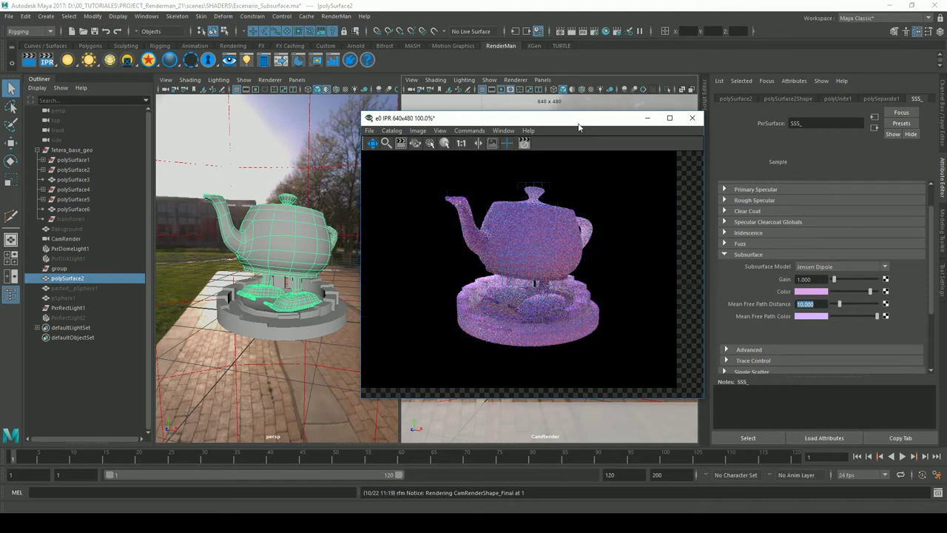
{"action": "left_click", "coordinate": [812, 295]}
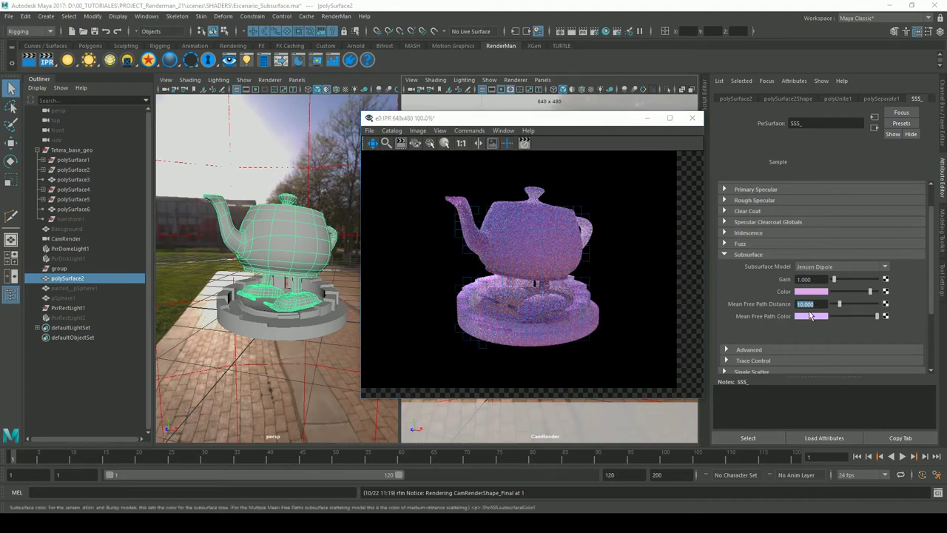
Step: Set the Subsurface Color to white and keep Jensen Dipole as the subsurface model
{"action": "left_click", "coordinate": [811, 316]}
{"action": "left_click", "coordinate": [761, 297]}
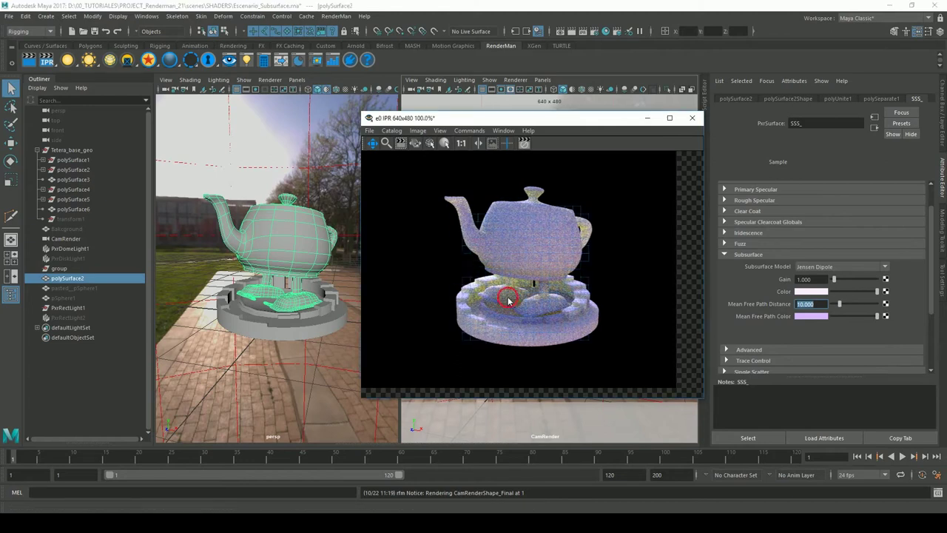
{"action": "left_click", "coordinate": [881, 267]}
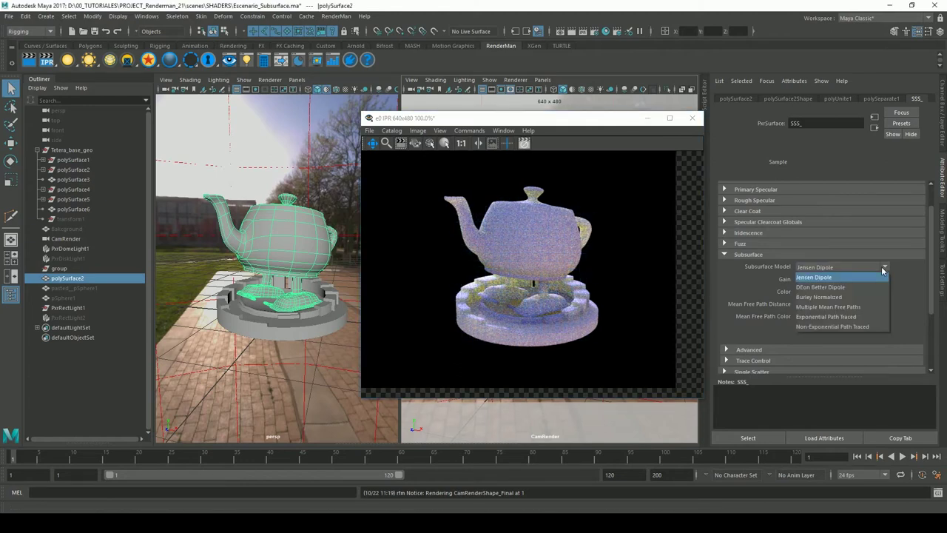
{"action": "left_click", "coordinate": [904, 267]}
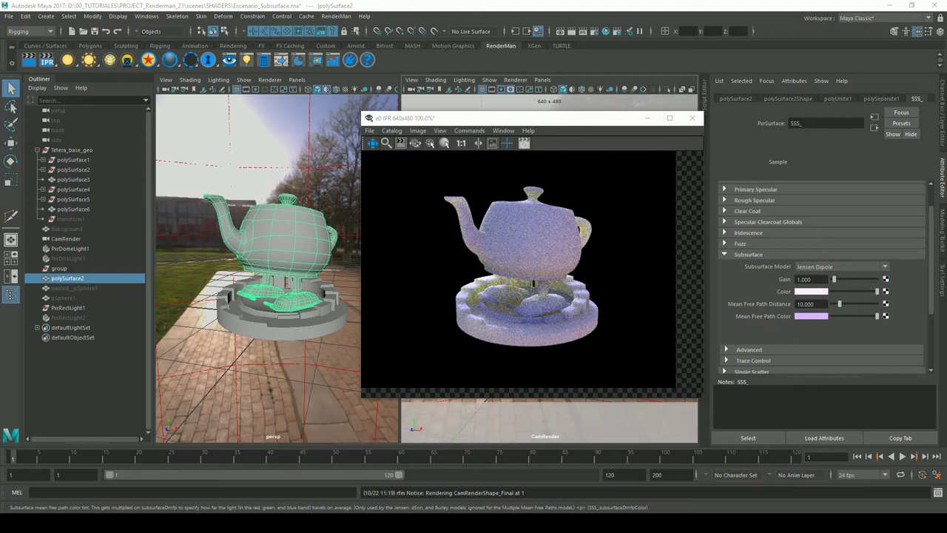
{"action": "left_click", "coordinate": [808, 317]}
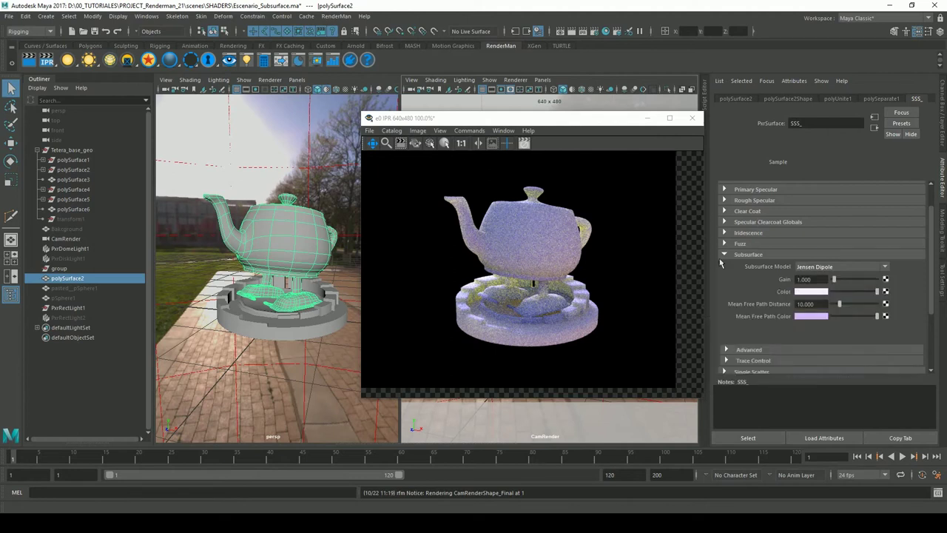
Step: Set the Mean Free Path Color to pure blue (R 0, G 0, B 1) in RGB 0 to 1 values
{"action": "left_click", "coordinate": [811, 316]}
{"action": "left_click", "coordinate": [727, 350]}
{"action": "left_click", "coordinate": [887, 380]}
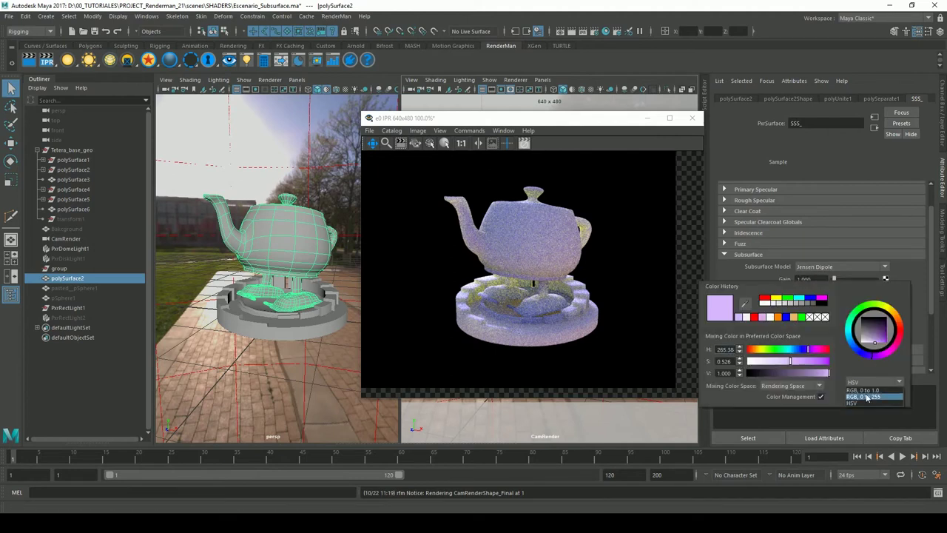
{"action": "left_click", "coordinate": [870, 394]}
{"action": "left_click", "coordinate": [715, 350]}
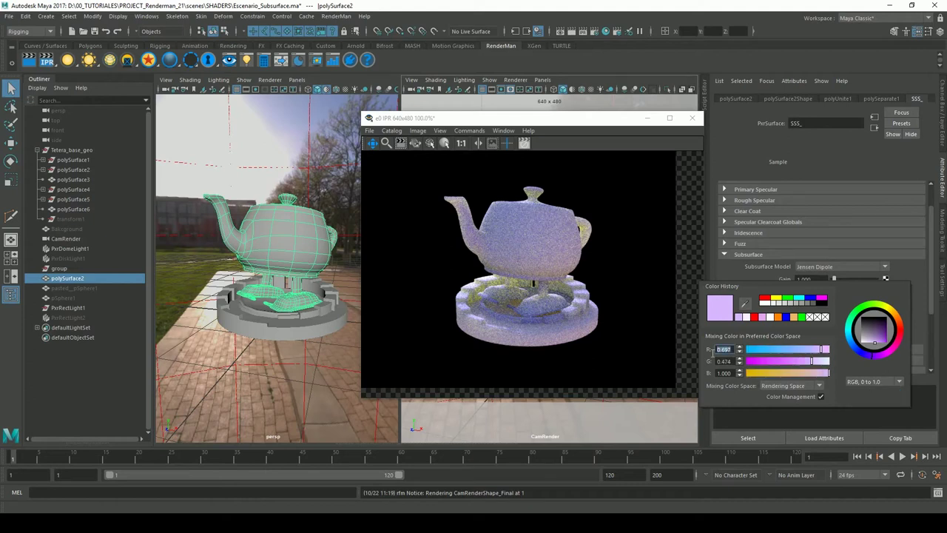
{"action": "key", "text": "Tab"}
{"action": "type", "text": "0.4"}
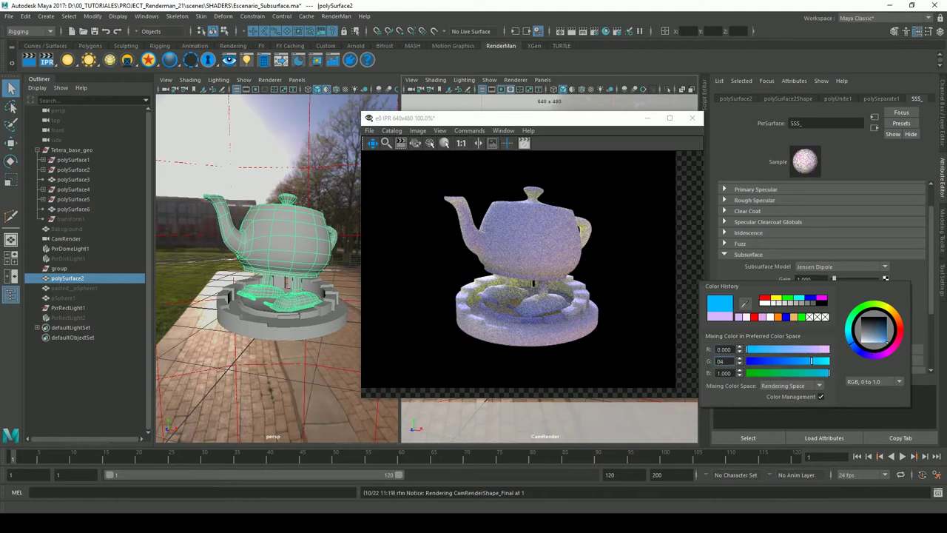
{"action": "key", "text": "Tab"}
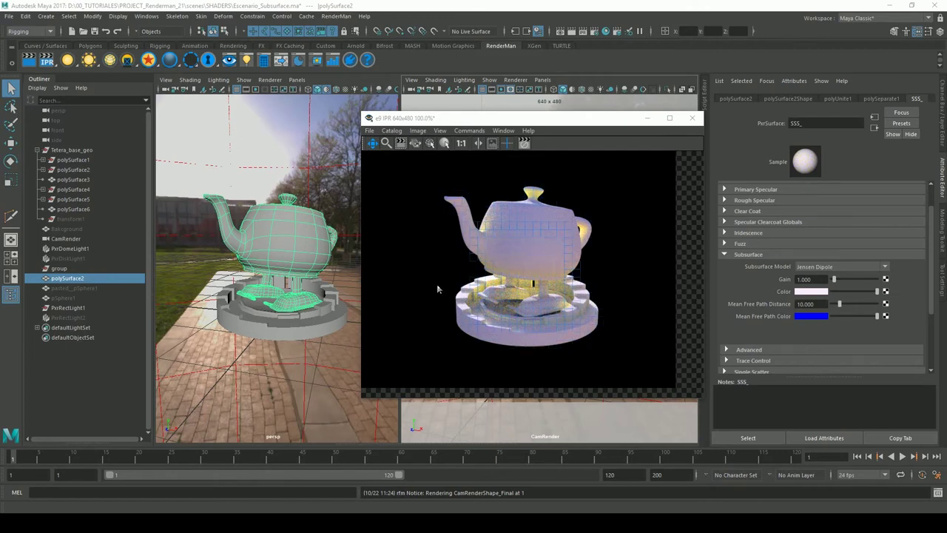
Step: Switch the Subsurface Color picker to 0–255 values and set red to 0, making it cyan
{"action": "left_click", "coordinate": [810, 316]}
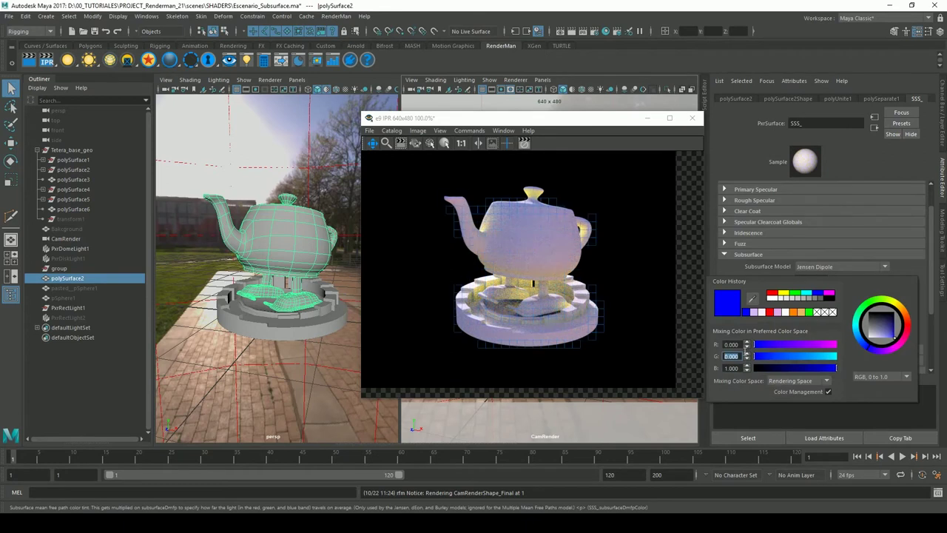
{"action": "left_click", "coordinate": [813, 289]}
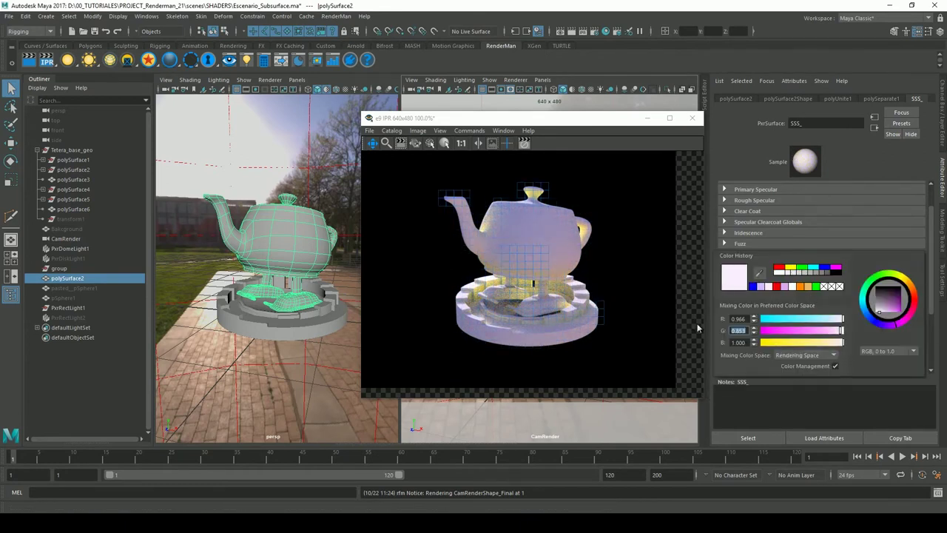
{"action": "left_click", "coordinate": [887, 351]}
{"action": "left_click", "coordinate": [870, 365]}
{"action": "double_click", "coordinate": [738, 319]}
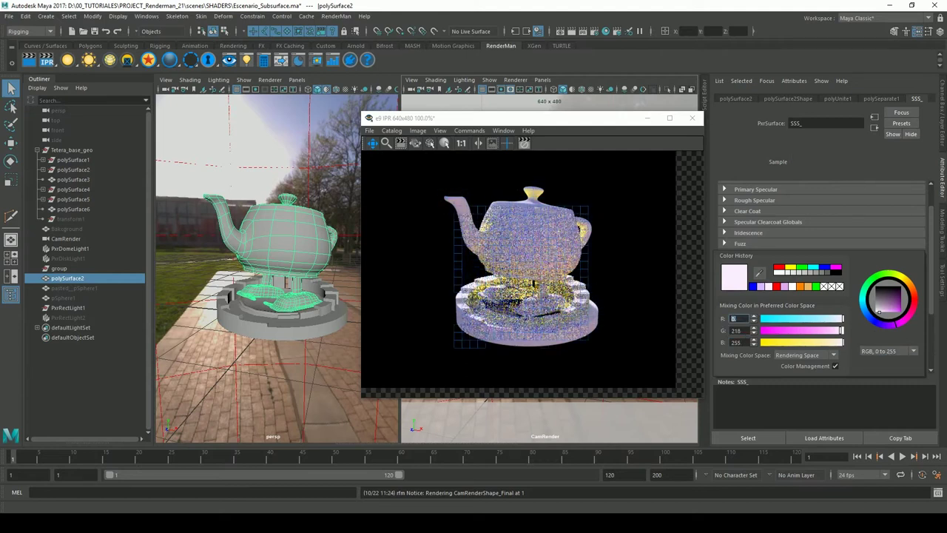
{"action": "type", "text": "0"}
{"action": "key", "text": "Return"}
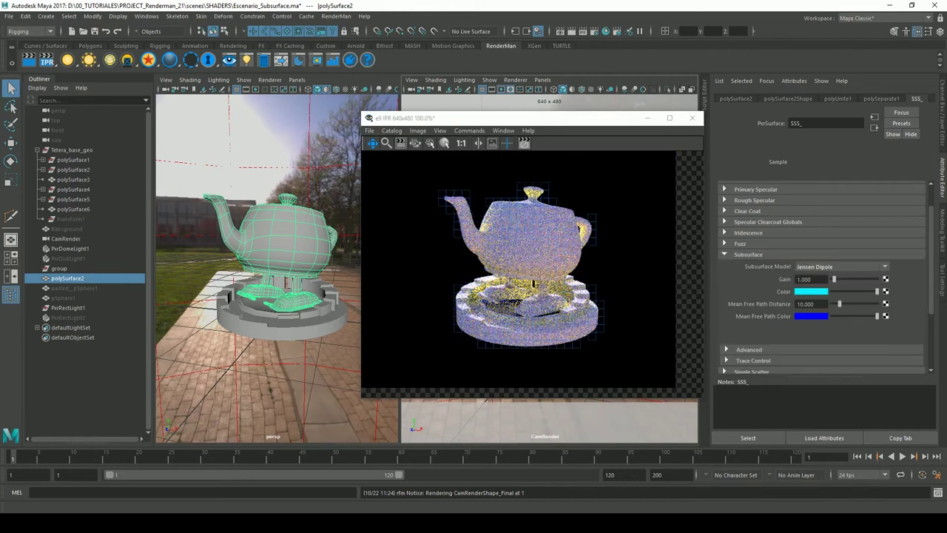
Step: Try the subsurface colour as green by changing its blue and green values
{"action": "left_click", "coordinate": [811, 291]}
{"action": "double_click", "coordinate": [723, 353]}
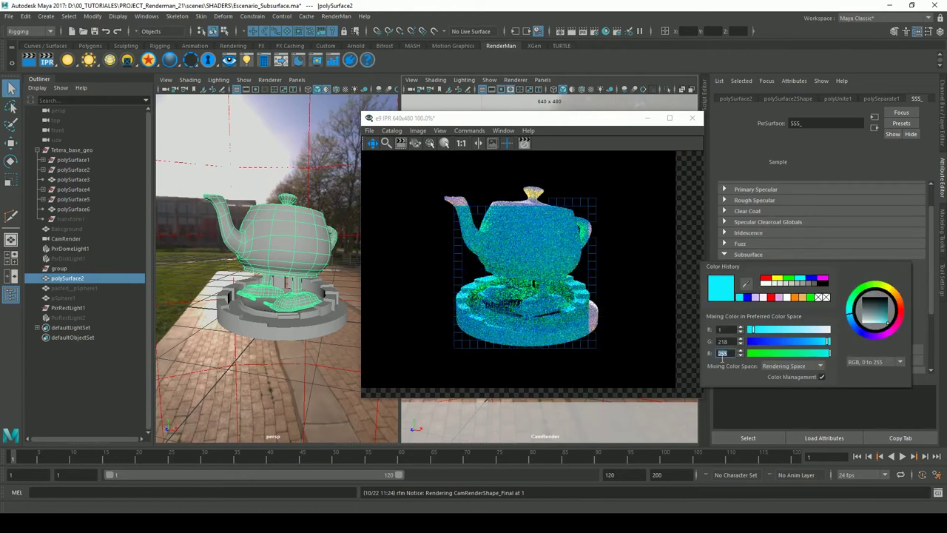
{"action": "type", "text": "1"}
{"action": "key", "text": "Return"}
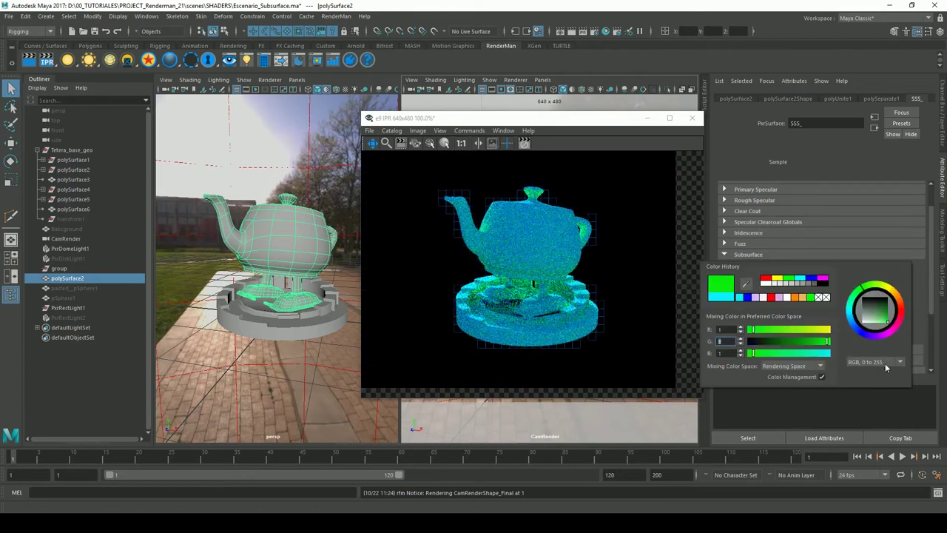
{"action": "type", "text": "1"}
{"action": "key", "text": "Return"}
Step: Return the picker to 0–1 values and turn the subsurface colour red, then yellow
{"action": "left_click", "coordinate": [875, 361]}
{"action": "left_click", "coordinate": [861, 365]}
{"action": "double_click", "coordinate": [724, 329]}
{"action": "type", "text": "1"}
{"action": "key", "text": "Return"}
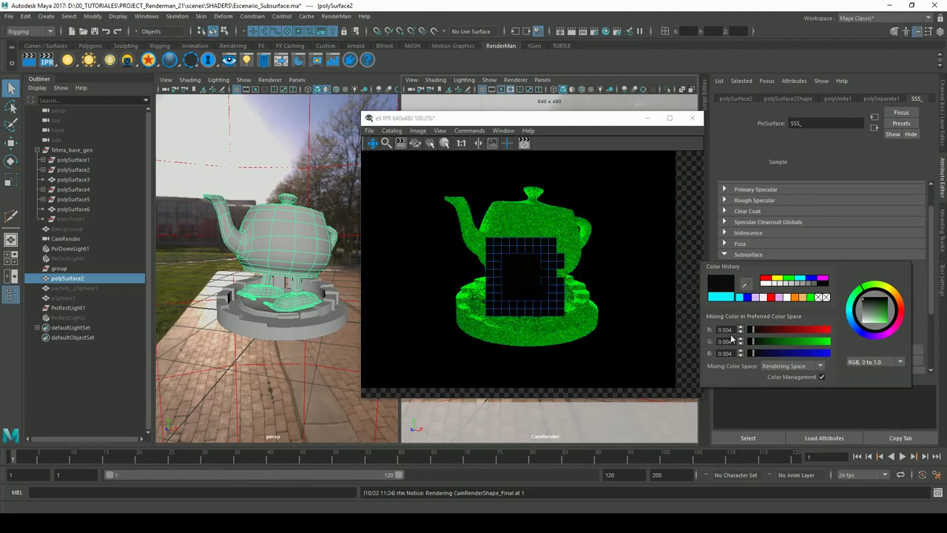
{"action": "double_click", "coordinate": [724, 341]}
{"action": "type", "text": "0"}
{"action": "key", "text": "Return"}
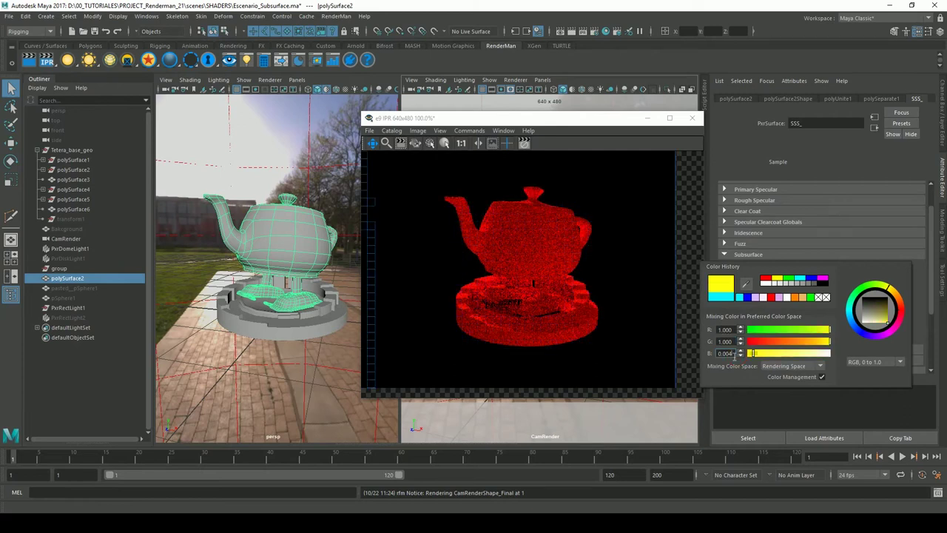
{"action": "double_click", "coordinate": [729, 353]}
Step: Make the subsurface colour white with B 1, and pick white from history for the mean free path colour
{"action": "key", "text": "Return"}
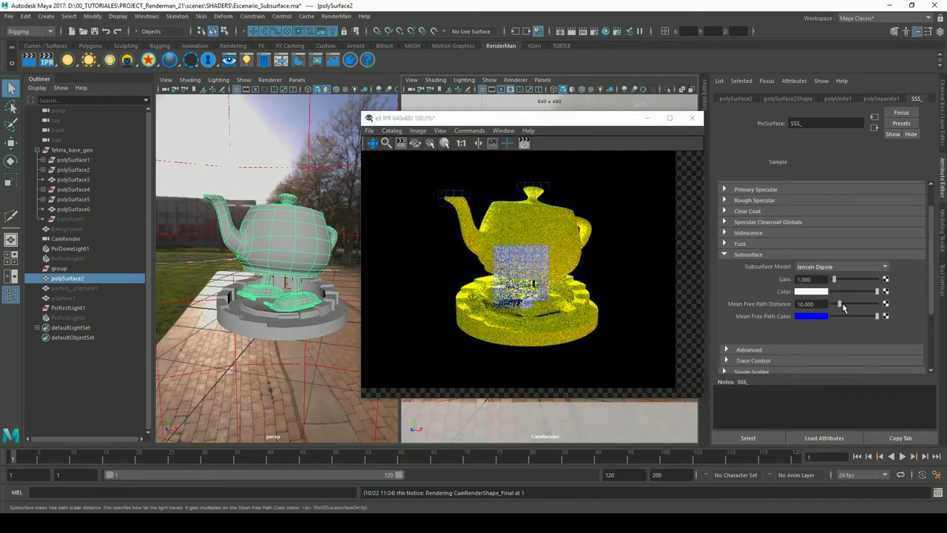
{"action": "left_click", "coordinate": [812, 316]}
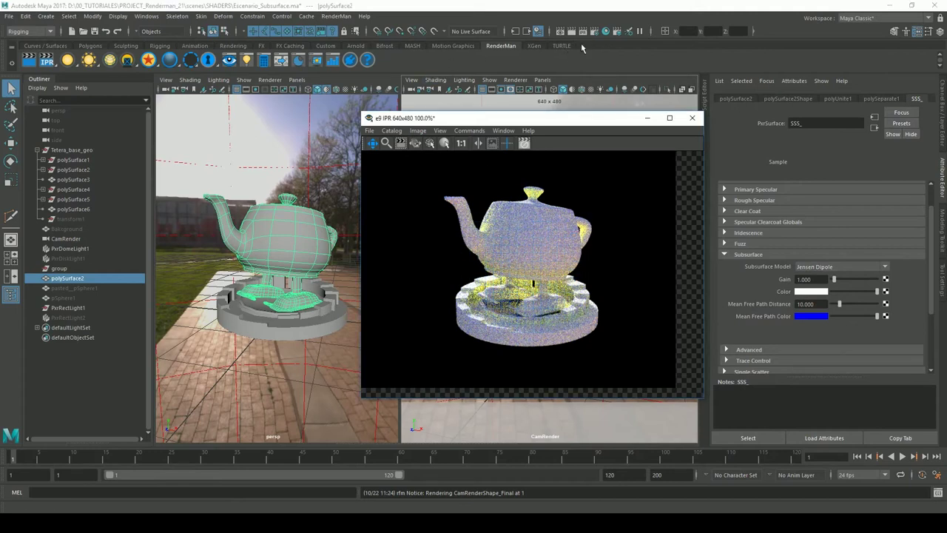
{"action": "left_click", "coordinate": [811, 316]}
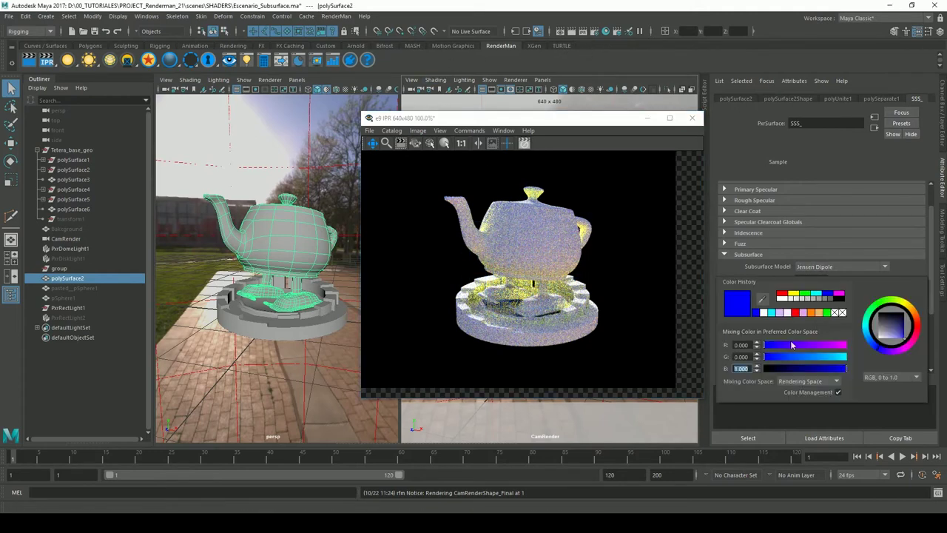
{"action": "left_click", "coordinate": [765, 312]}
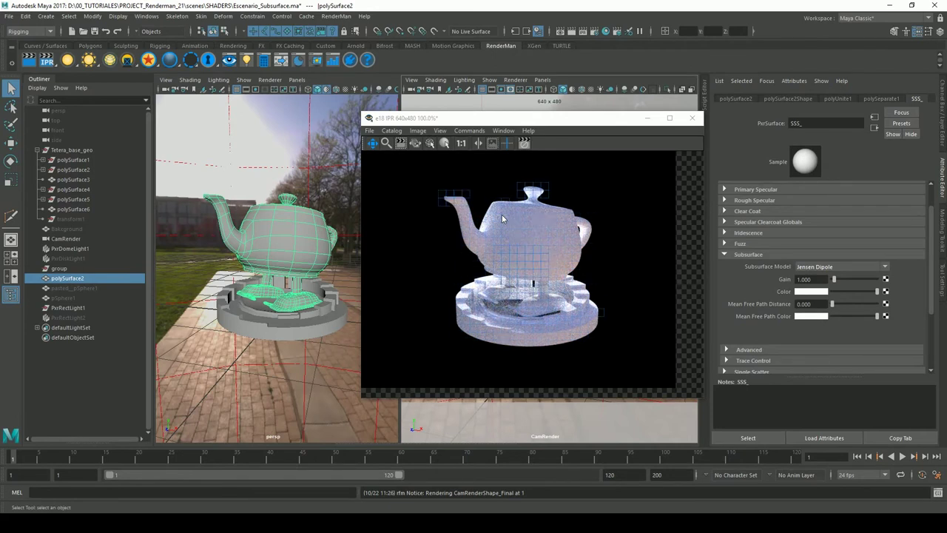
Step: Set the Mean Free Path Distance back to 10
{"action": "double_click", "coordinate": [812, 304]}
{"action": "type", "text": "10"}
{"action": "key", "text": "Return"}
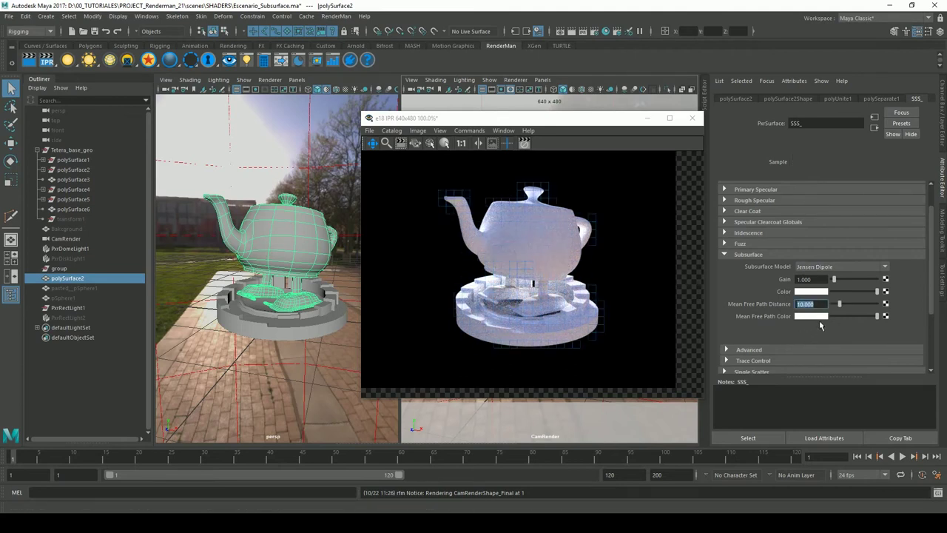
Step: Restart the IPR render of the teapot
{"action": "left_click", "coordinate": [818, 316]}
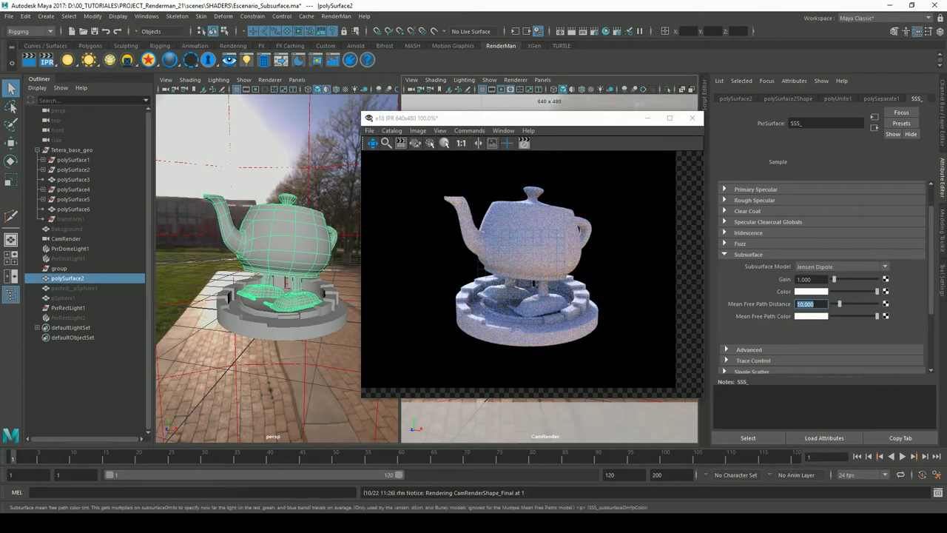
{"action": "left_click", "coordinate": [536, 309]}
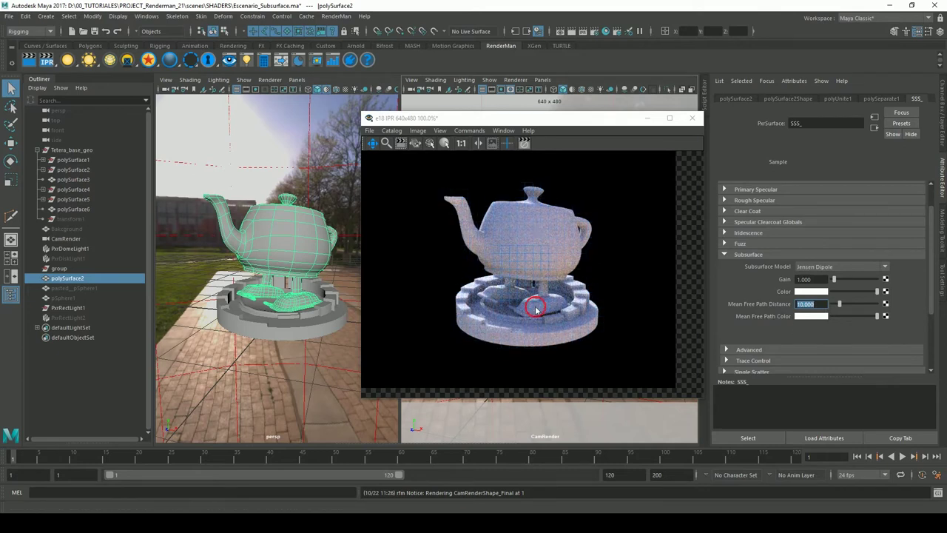
{"action": "left_click", "coordinate": [583, 31]}
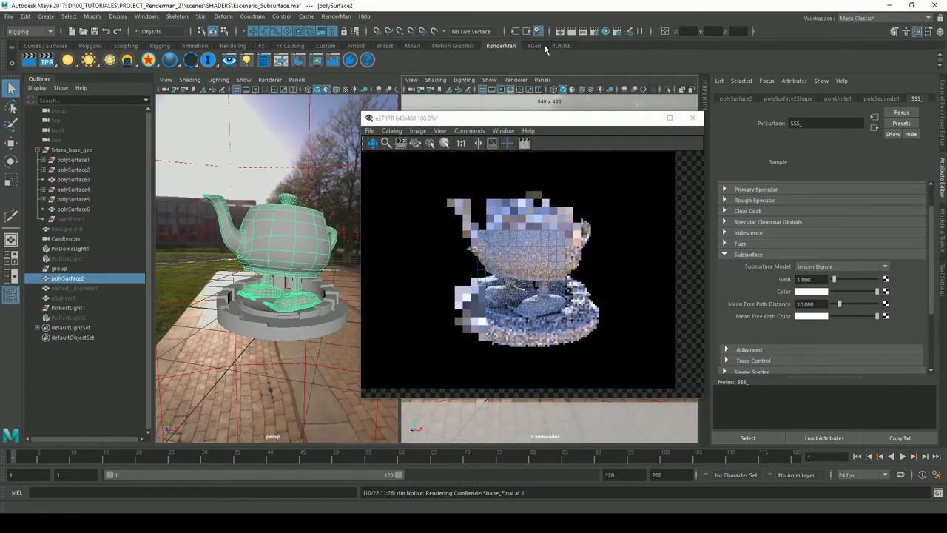
Step: Re-enter distance 10 and set the mean free path colour's green and blue to 0, making it red
{"action": "double_click", "coordinate": [798, 305]}
{"action": "type", "text": "10"}
{"action": "key", "text": "Return"}
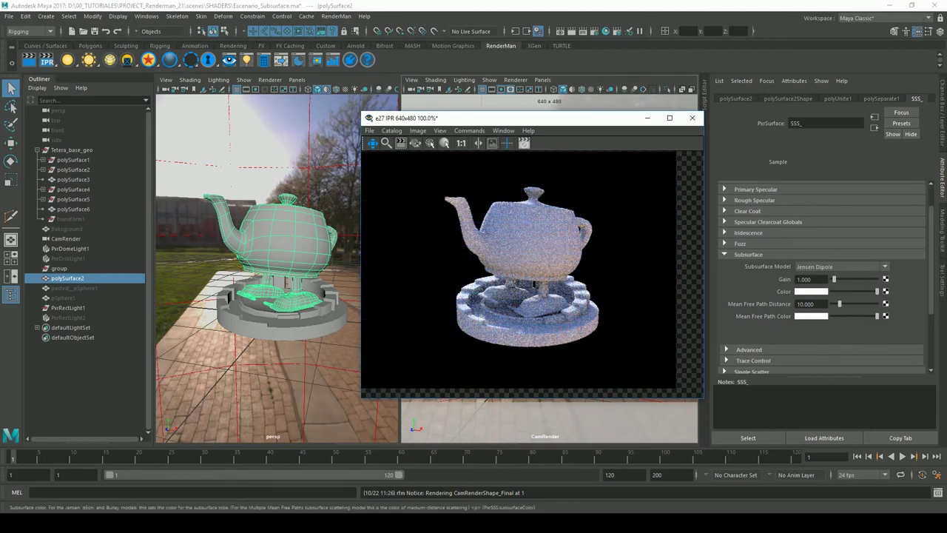
{"action": "left_click", "coordinate": [810, 317]}
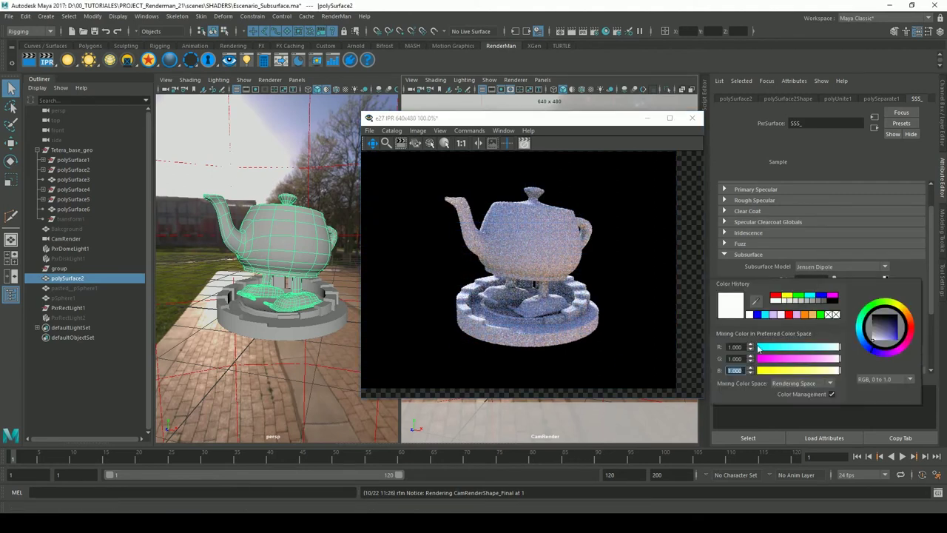
{"action": "double_click", "coordinate": [731, 359]}
{"action": "key", "text": "Return"}
{"action": "double_click", "coordinate": [736, 370]}
{"action": "type", "text": "0"}
{"action": "key", "text": "Return"}
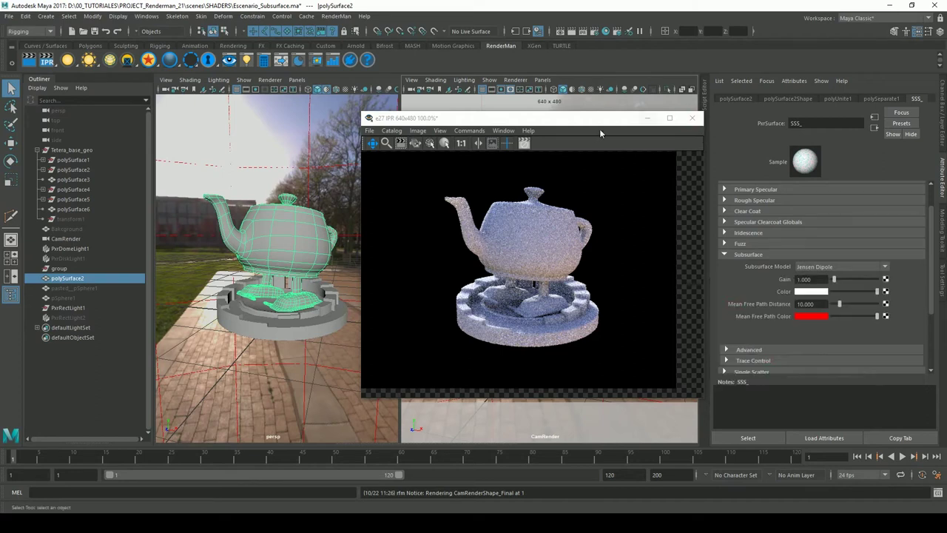
Step: Rework the mean free path colour values, ending at pure red (R 1, G 0, B 0)
{"action": "left_click", "coordinate": [817, 315]}
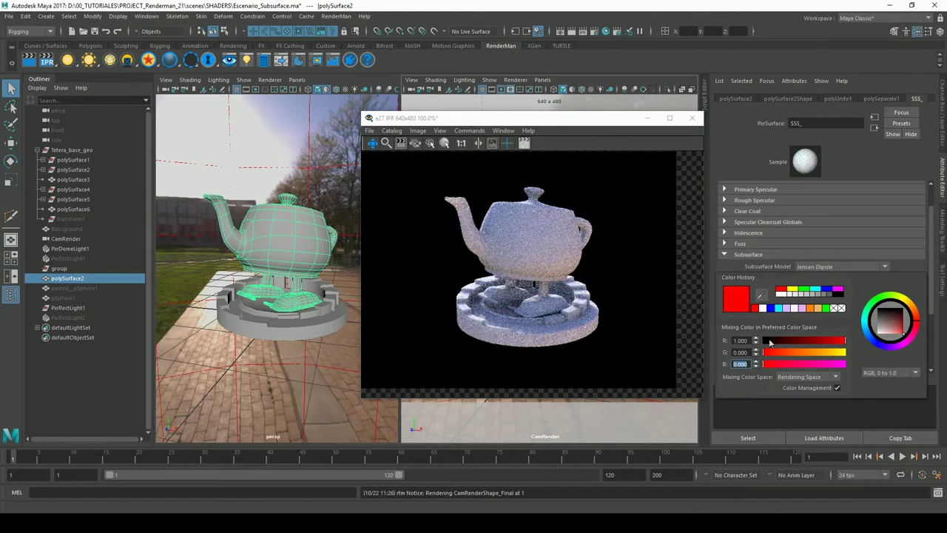
{"action": "double_click", "coordinate": [738, 340]}
{"action": "key", "text": "Tab"}
{"action": "key", "text": "Tab"}
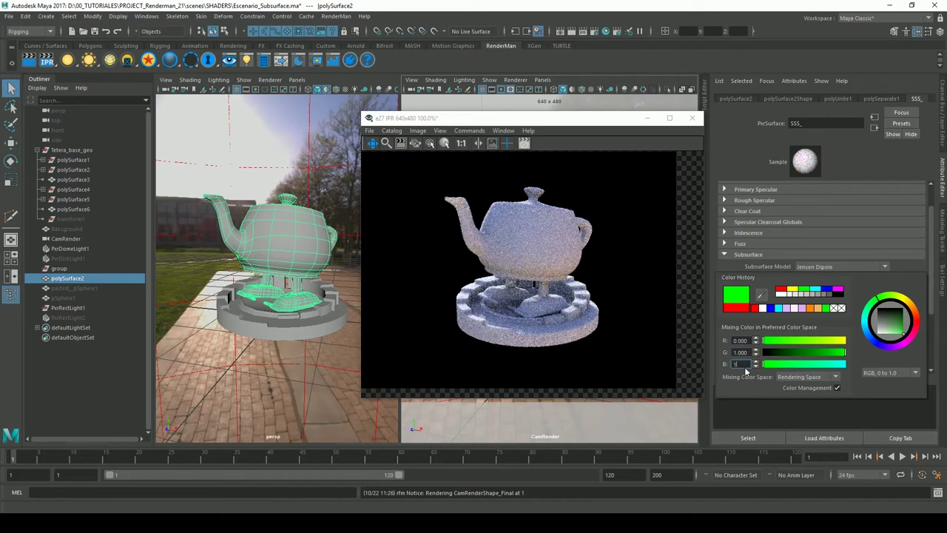
{"action": "key", "text": "Return"}
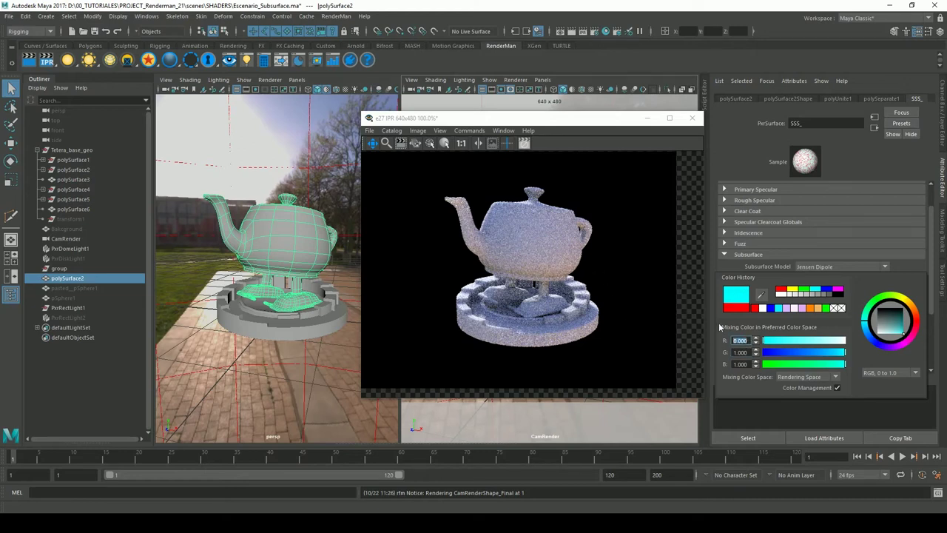
{"action": "type", "text": "1"}
{"action": "key", "text": "Return"}
{"action": "left_click", "coordinate": [746, 353]}
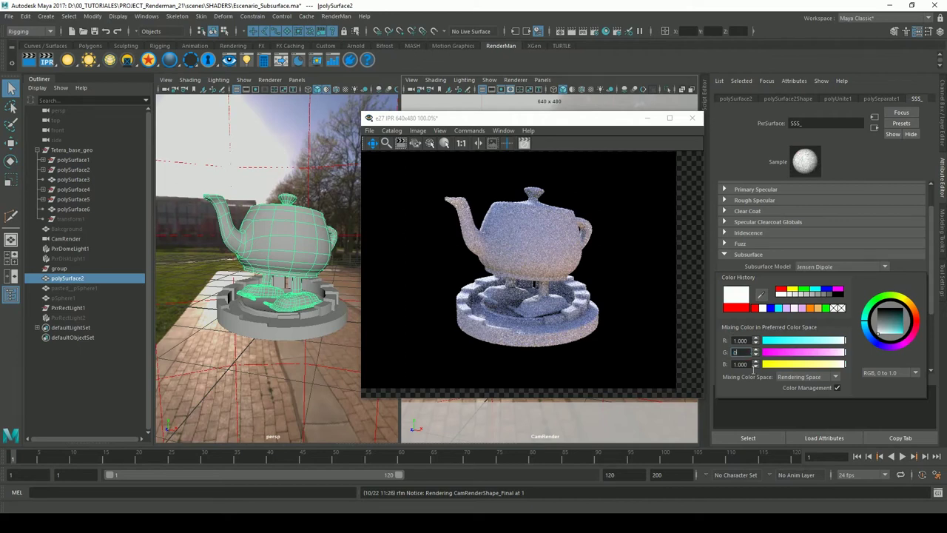
{"action": "key", "text": "Return"}
{"action": "left_click", "coordinate": [742, 364]}
{"action": "type", "text": "0"}
{"action": "key", "text": "Return"}
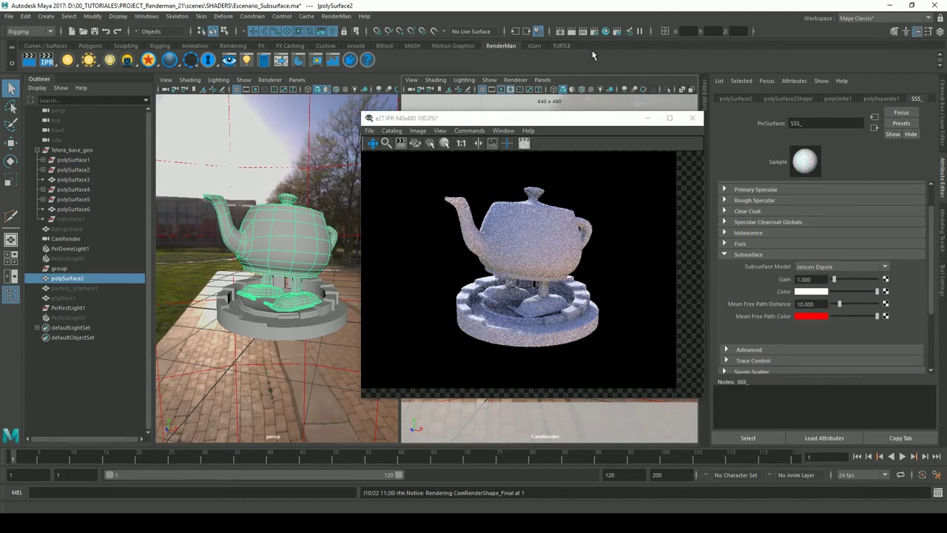
Step: Restart the IPR render and set the mean free path colour's blue to 1, making it magenta
{"action": "left_click", "coordinate": [618, 86]}
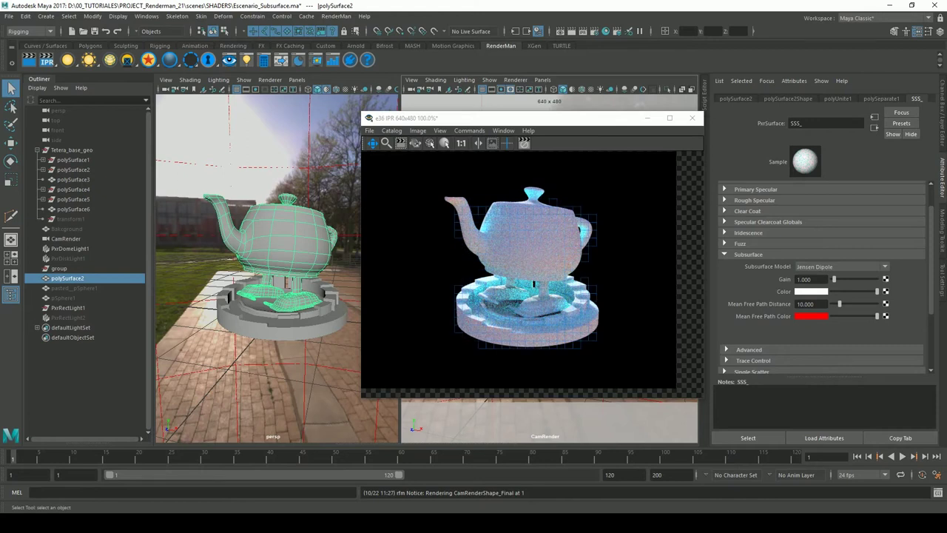
{"action": "left_click", "coordinate": [812, 318]}
{"action": "type", "text": "1"}
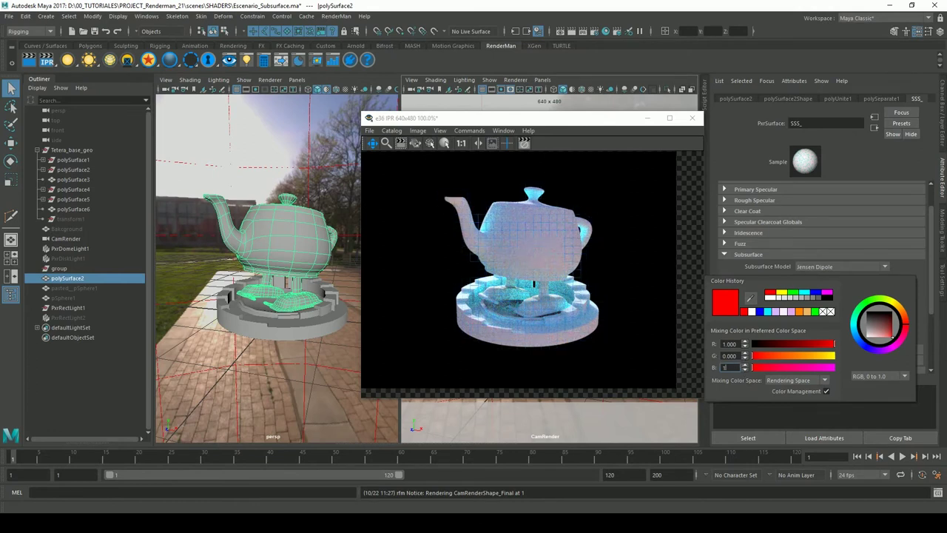
{"action": "key", "text": "Return"}
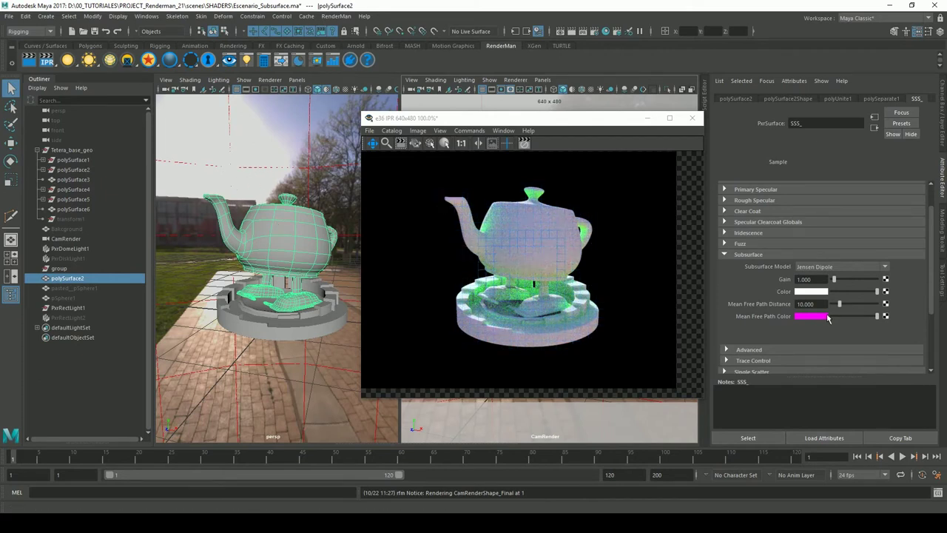
Step: Expand the Advanced subsurface settings and set the mean free path colour to red with G 0, B 0
{"action": "scroll", "coordinate": [813, 325], "scroll_direction": "down", "scroll_amount": 1}
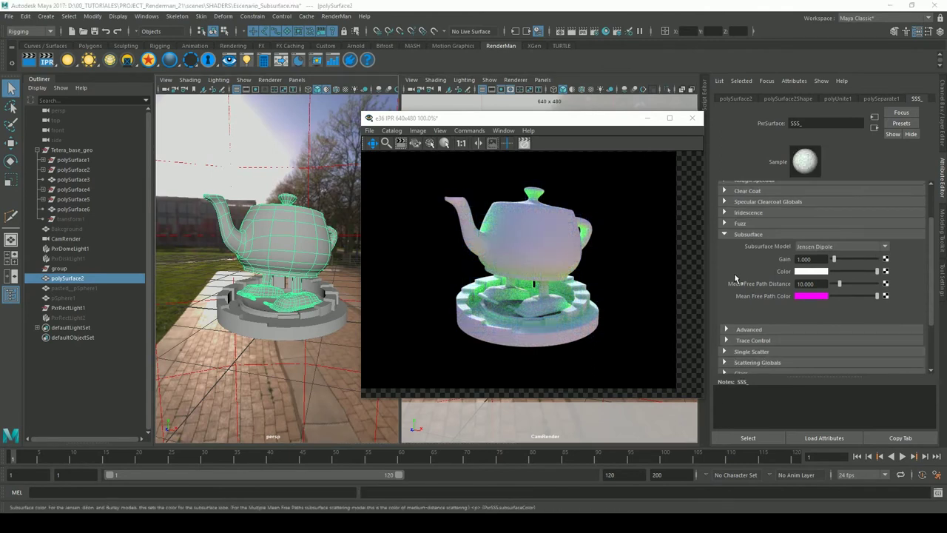
{"action": "left_click", "coordinate": [734, 331]}
{"action": "scroll", "coordinate": [888, 296], "scroll_direction": "down", "scroll_amount": 2}
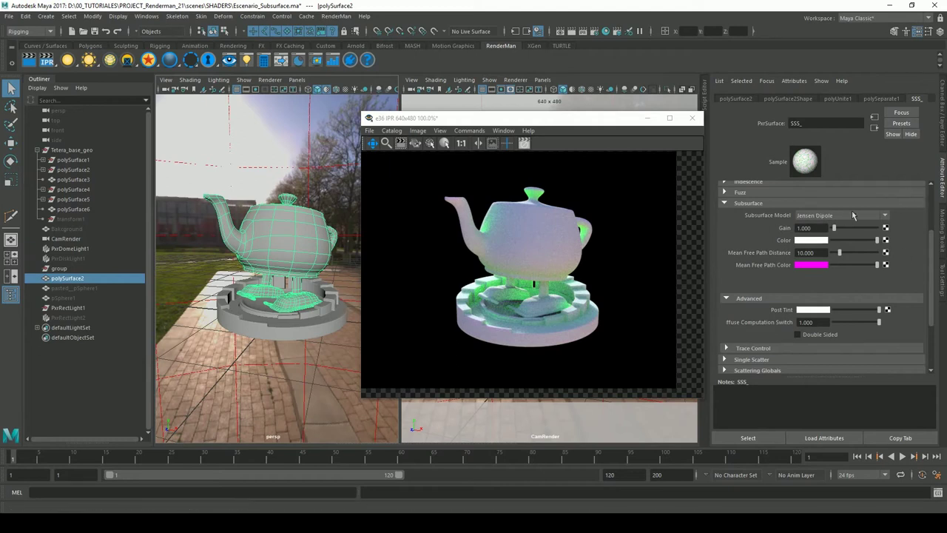
{"action": "left_click", "coordinate": [812, 266]}
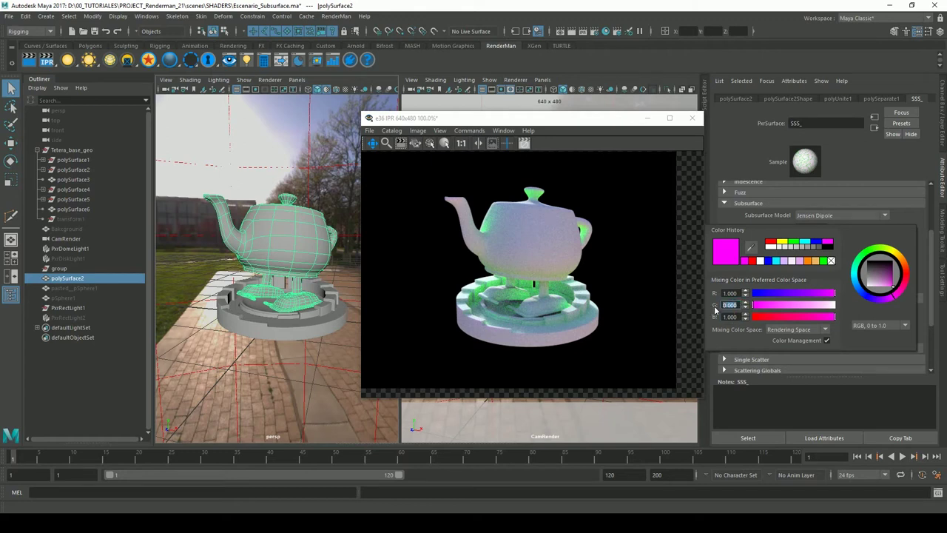
{"action": "key", "text": "Tab"}
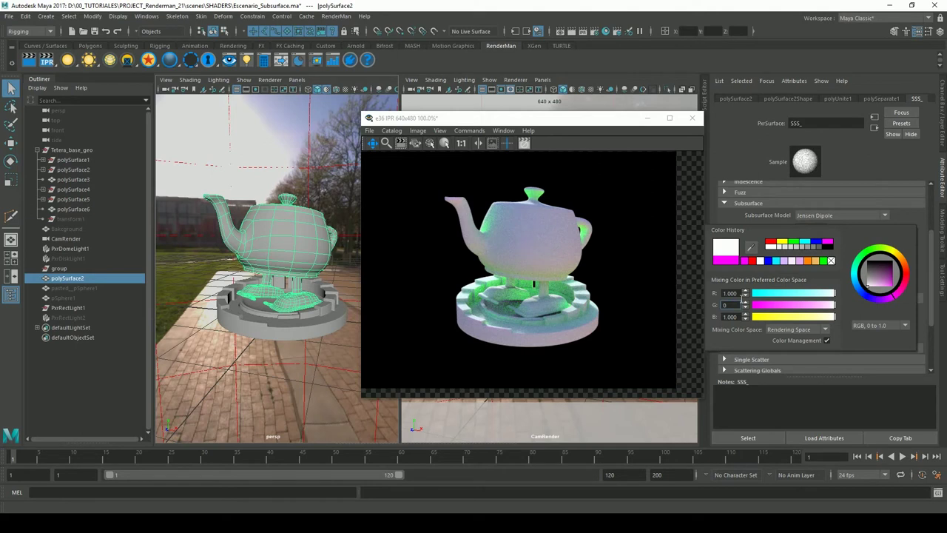
{"action": "key", "text": "Tab"}
{"action": "type", "text": "0"}
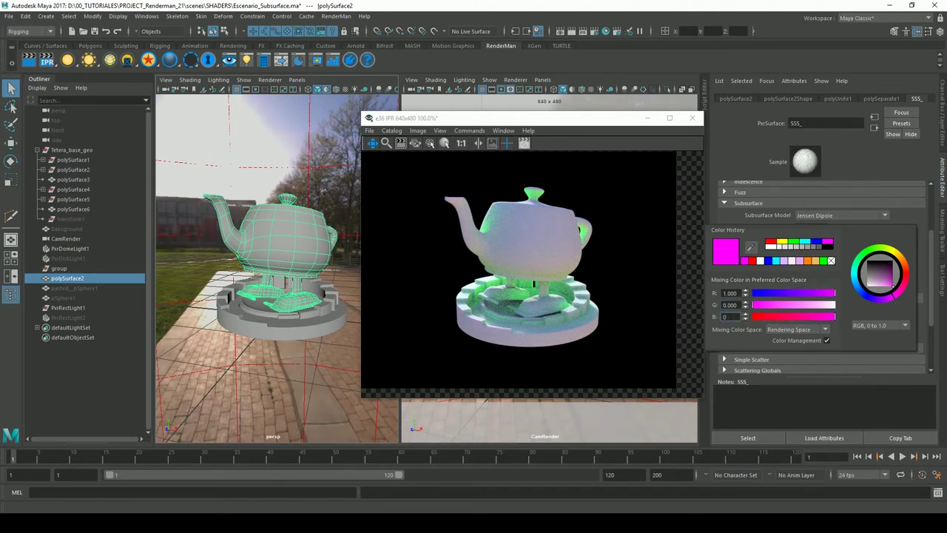
{"action": "key", "text": "Return"}
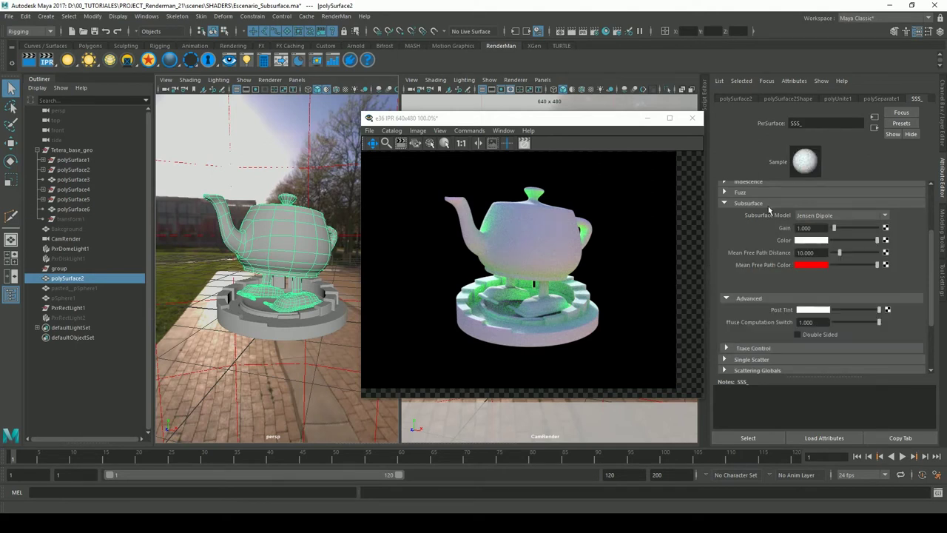
Step: Re-render the IPR, pick green for Post Tint, and lower its HSV saturation to about 0.455
{"action": "left_click", "coordinate": [588, 39]}
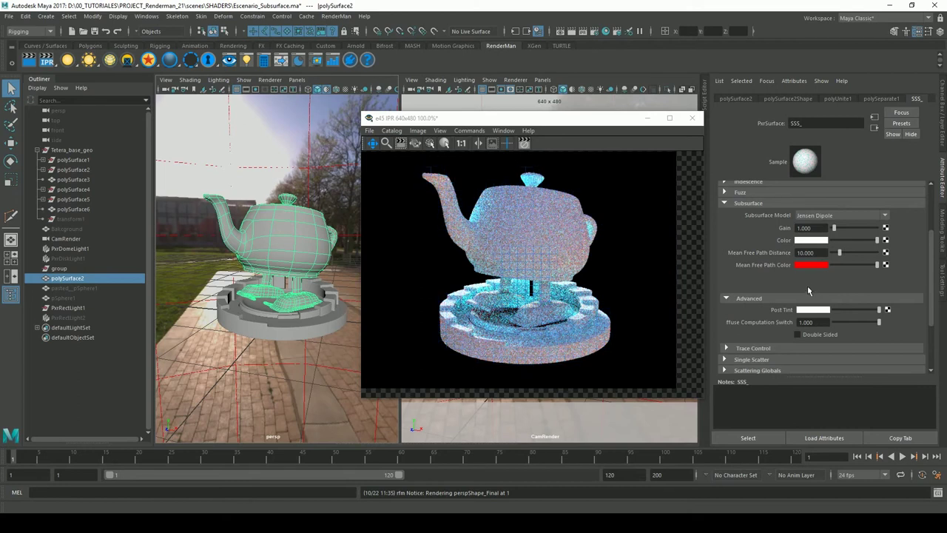
{"action": "left_click", "coordinate": [811, 310]}
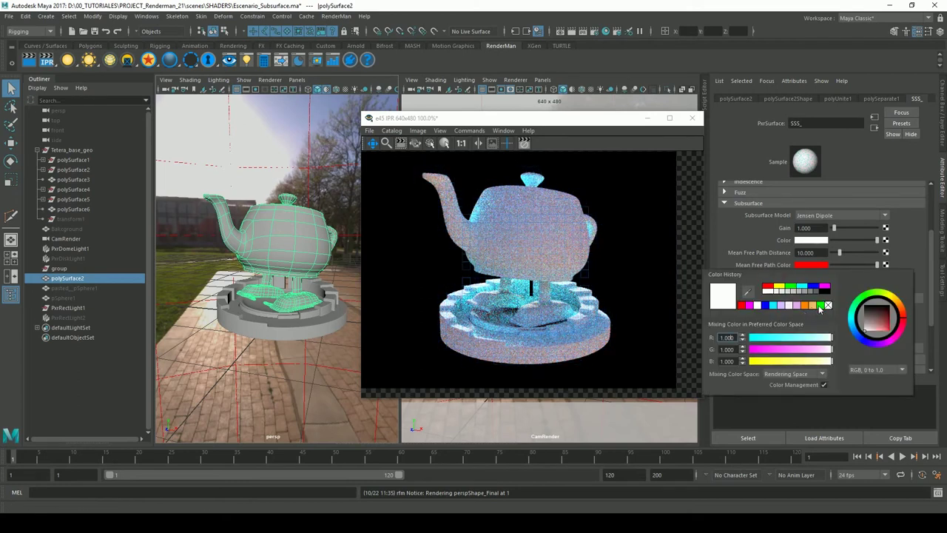
{"action": "left_click", "coordinate": [819, 307]}
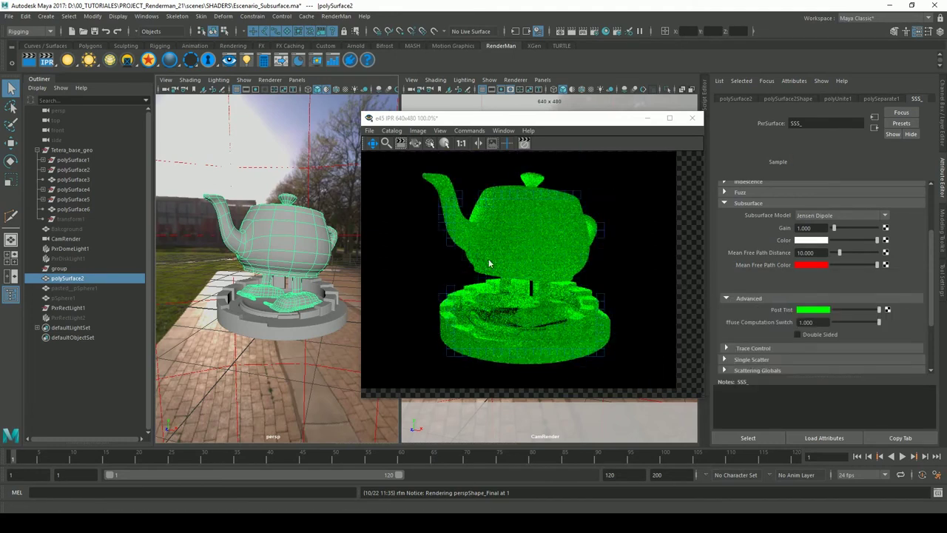
{"action": "left_click", "coordinate": [824, 311]}
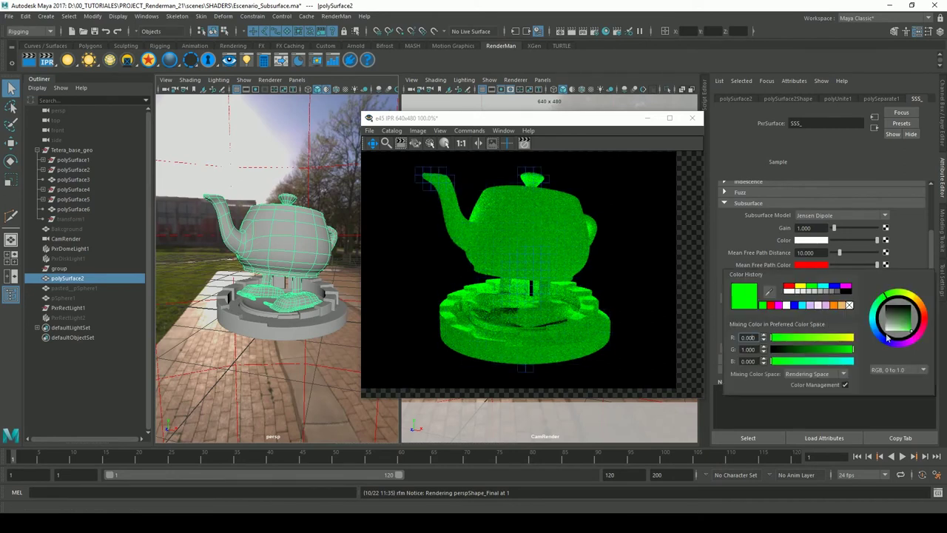
{"action": "left_click", "coordinate": [901, 367]}
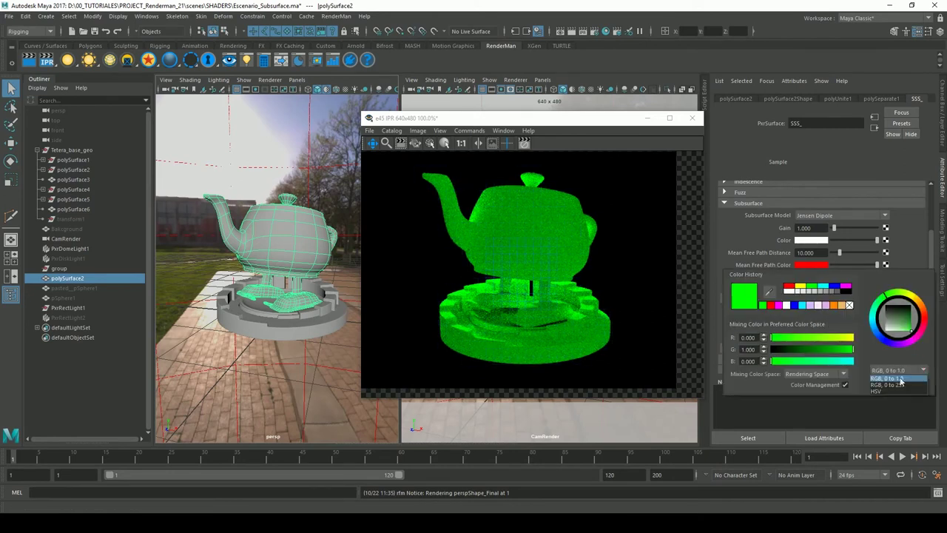
{"action": "left_click", "coordinate": [885, 391]}
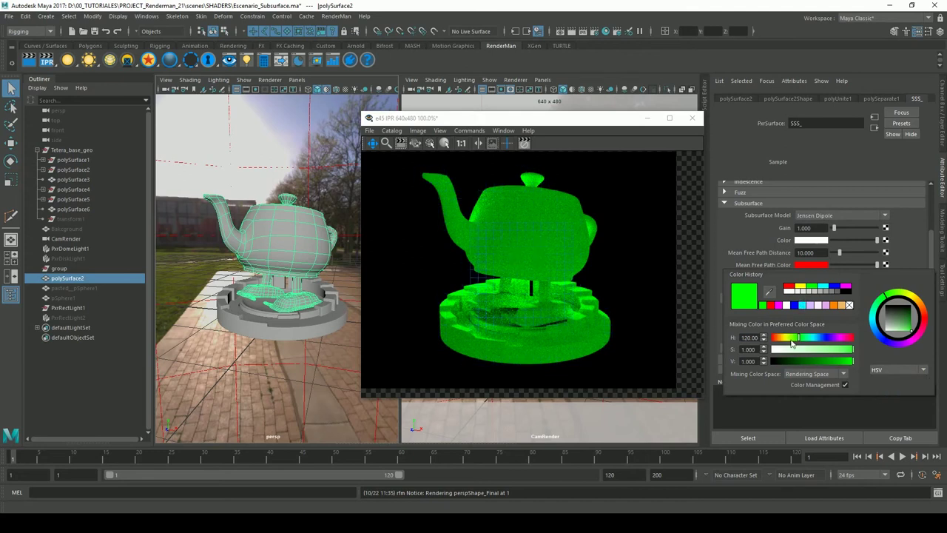
{"action": "mouse_move", "coordinate": [817, 354]}
{"action": "left_mouse_down"}
{"action": "mouse_move", "coordinate": [801, 353]}
{"action": "mouse_move", "coordinate": [817, 354]}
{"action": "left_mouse_up"}
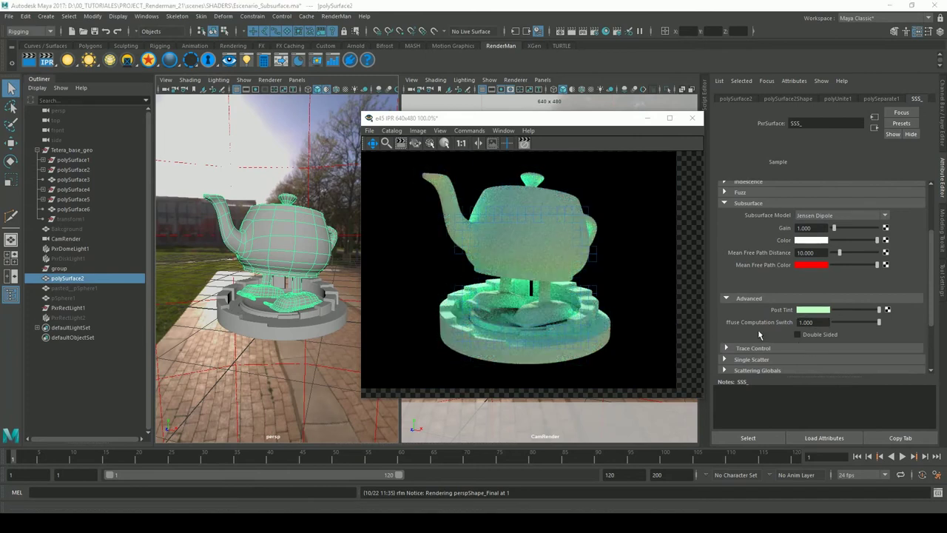
Step: Set the Diffuse Computation Switch to 0, then nudge it up to about 0.09
{"action": "left_click", "coordinate": [807, 321]}
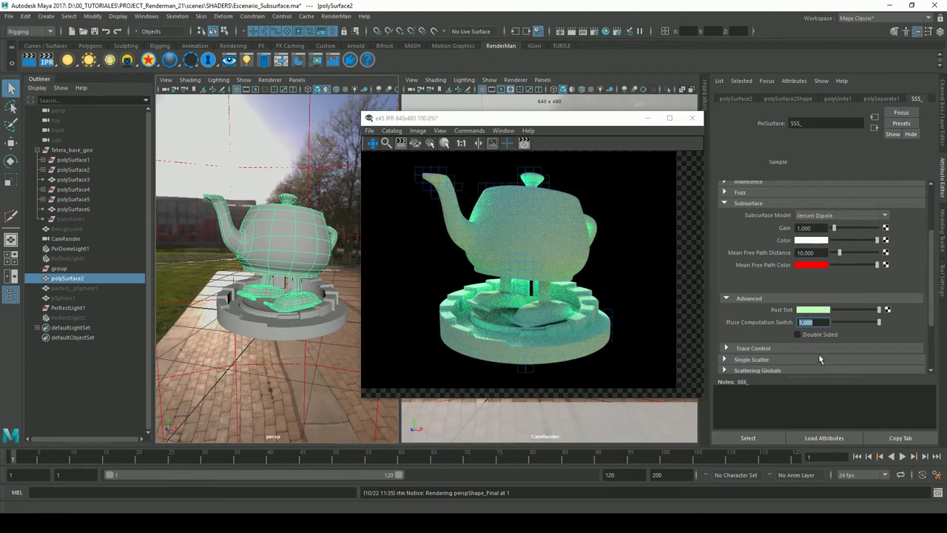
{"action": "type", "text": "0"}
{"action": "key", "text": "Return"}
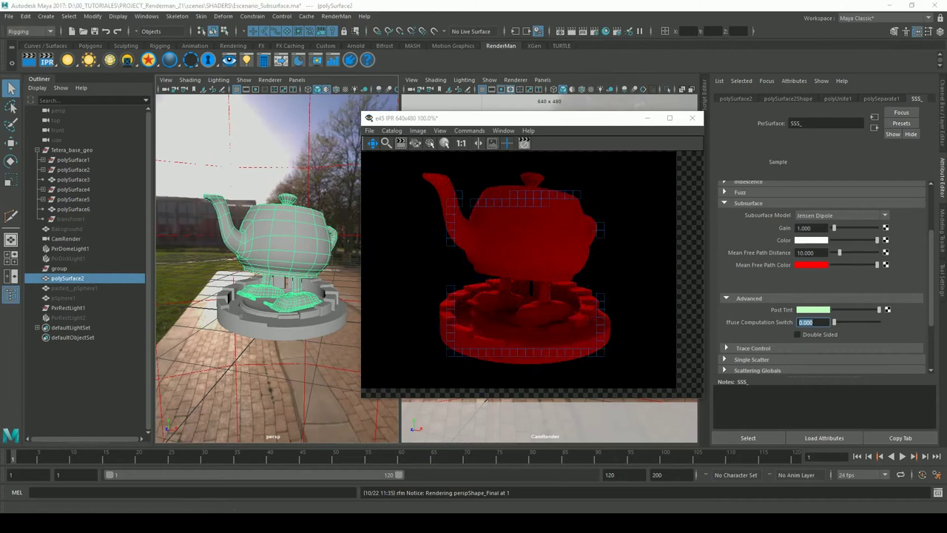
{"action": "left_click_drag", "start_coordinate": [839, 321], "coordinate": [841, 330]}
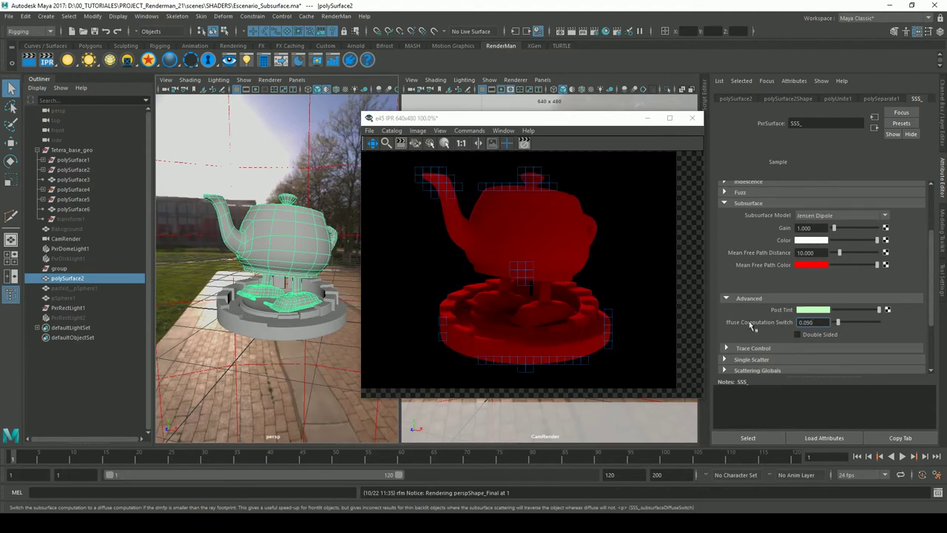
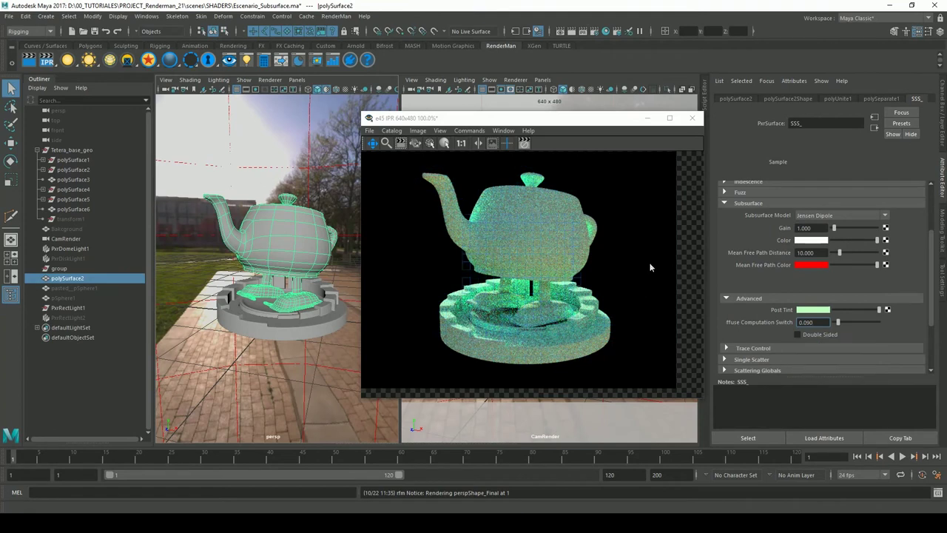
Step: Raise Diffuse Computation Switch to 1.000, enable Double Sided subsurface, and restart the teapot IPR
{"action": "left_click_drag", "start_coordinate": [841, 324], "coordinate": [905, 320]}
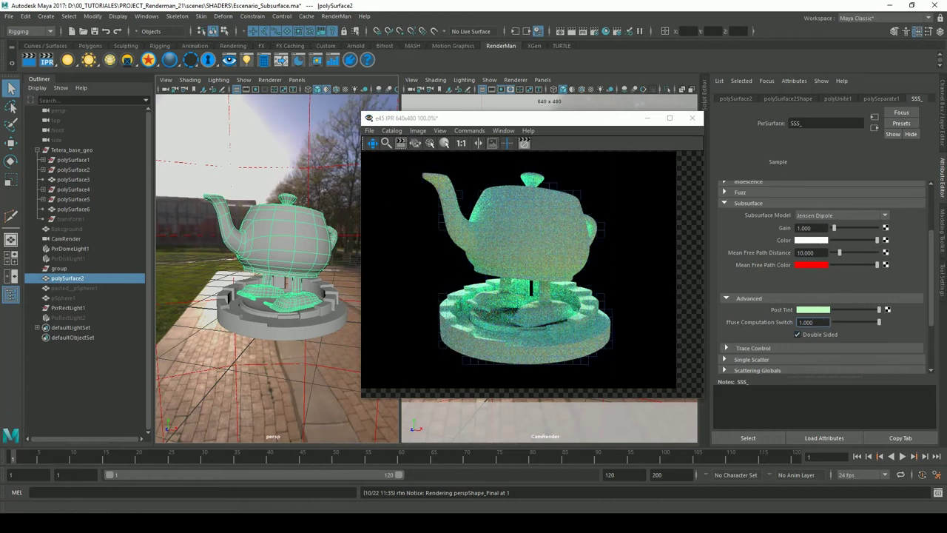
{"action": "left_click", "coordinate": [816, 336]}
{"action": "left_click", "coordinate": [575, 318]}
{"action": "left_click", "coordinate": [590, 39]}
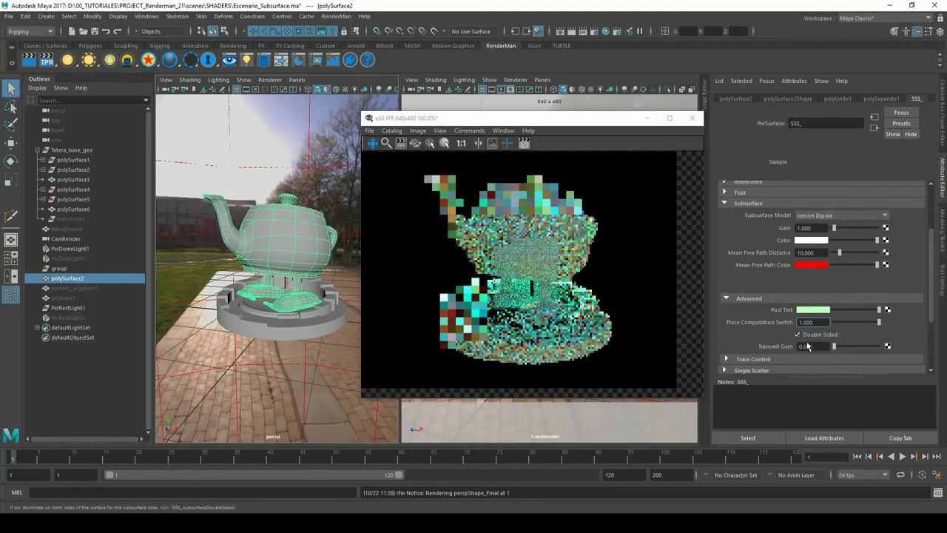
Step: Try Transmit Gain at 1.000, then about 0.47, and turn Double Sided off again
{"action": "key", "text": "Tab"}
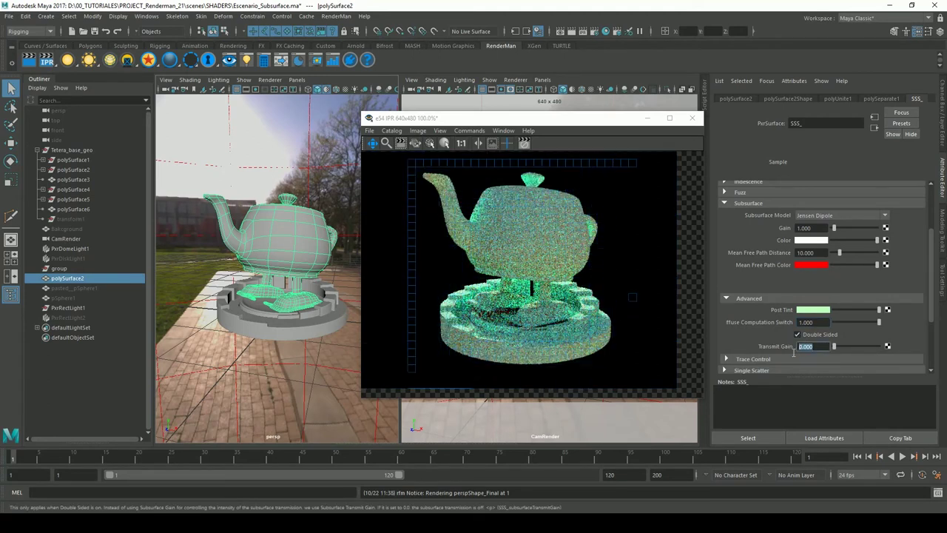
{"action": "type", "text": "1"}
{"action": "key", "text": "Return"}
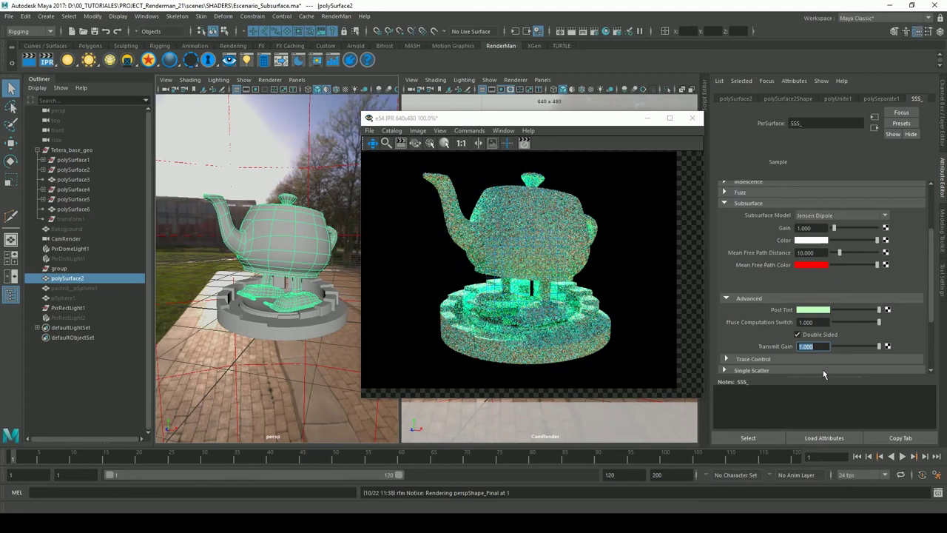
{"action": "left_click_drag", "start_coordinate": [858, 349], "coordinate": [850, 349]}
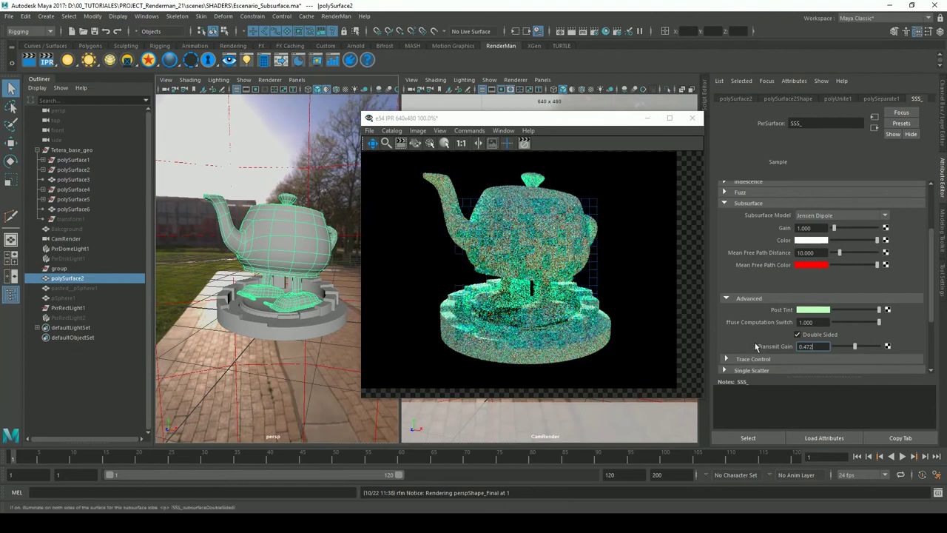
{"action": "left_click", "coordinate": [797, 334]}
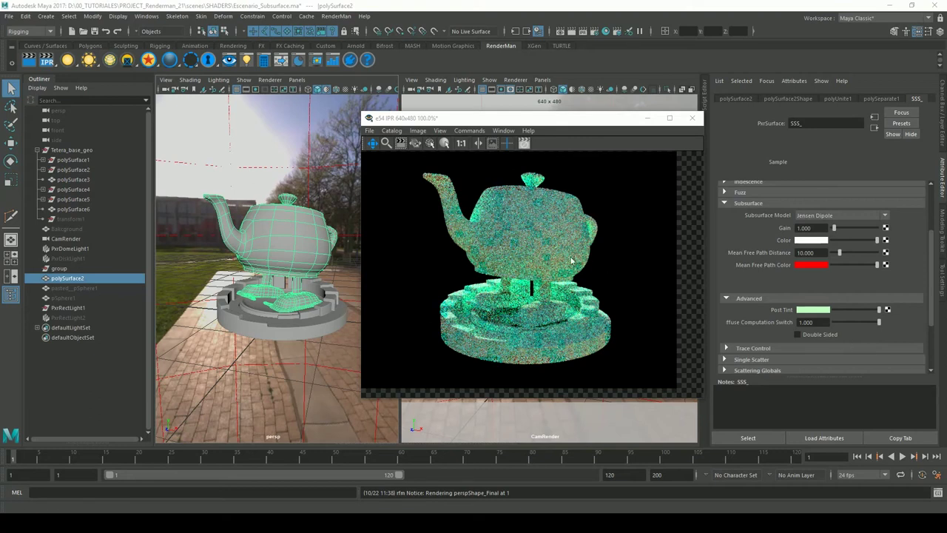
Step: Assign a new PxrSurface28 to polySurface6 and polySurface3 and make its diffuse colour black
{"action": "left_click", "coordinate": [271, 321], "text": "shift"}
{"action": "left_click", "coordinate": [281, 325], "text": "shift"}
{"action": "left_click", "coordinate": [168, 61]}
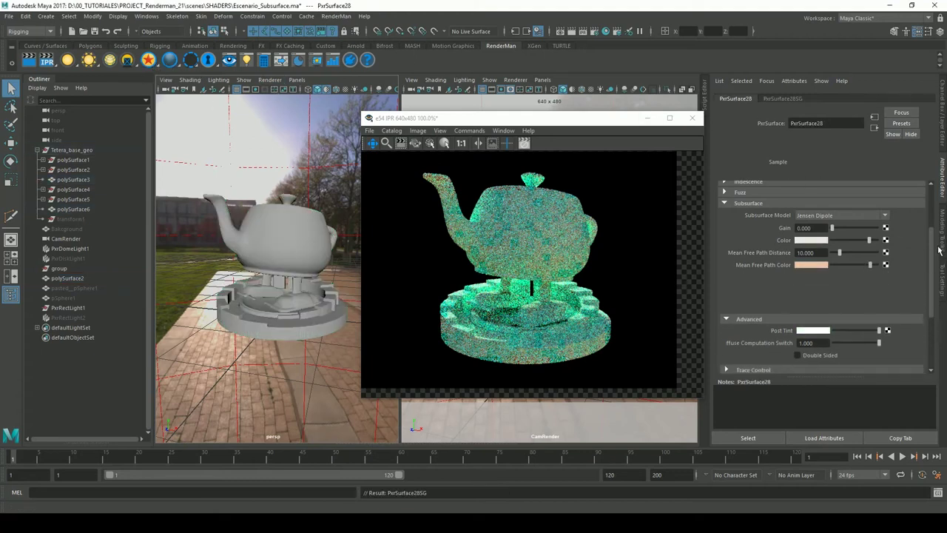
{"action": "left_click", "coordinate": [758, 213]}
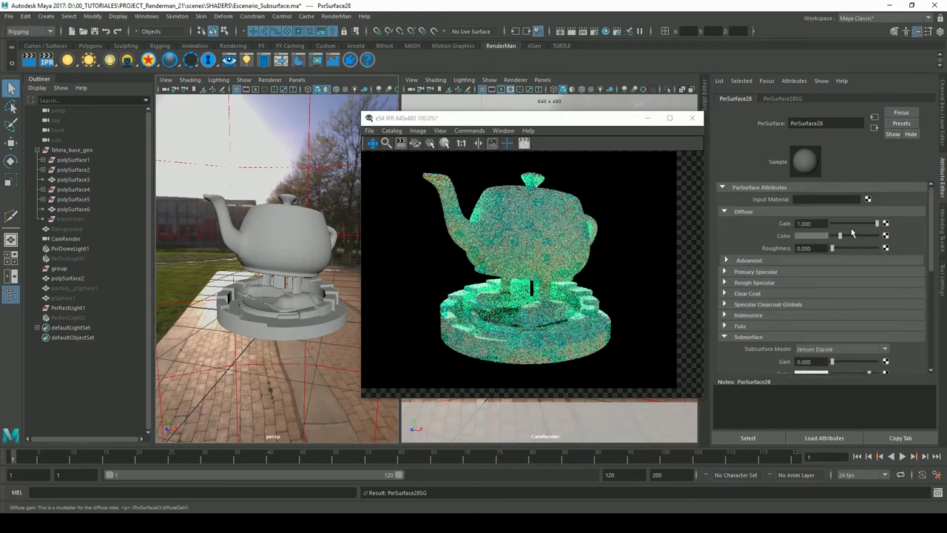
{"action": "left_click_drag", "start_coordinate": [840, 236], "coordinate": [822, 235]}
{"action": "left_click", "coordinate": [737, 213]}
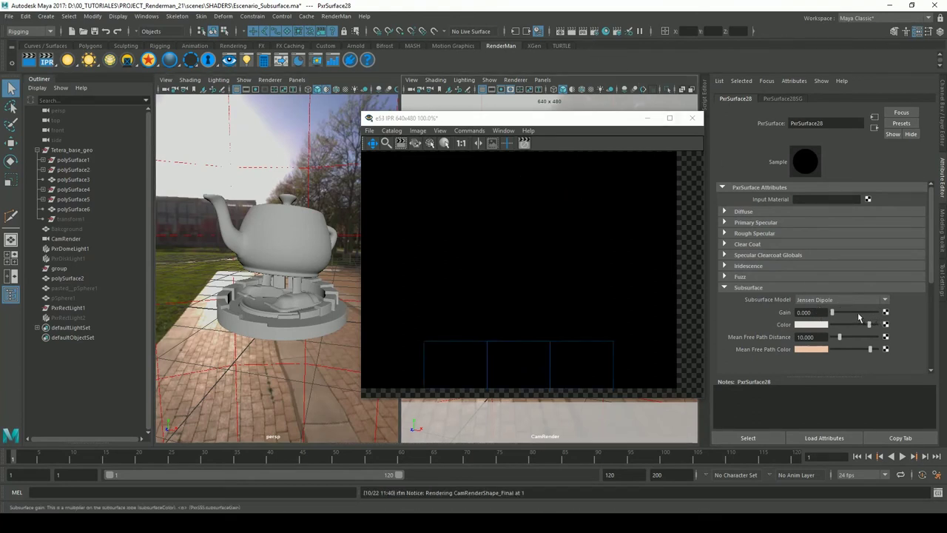
Step: Set PxrSurface28's subsurface Gain to 1.000 and check the teapot in the render view
{"action": "double_click", "coordinate": [803, 312]}
{"action": "type", "text": "1"}
{"action": "key", "text": "Return"}
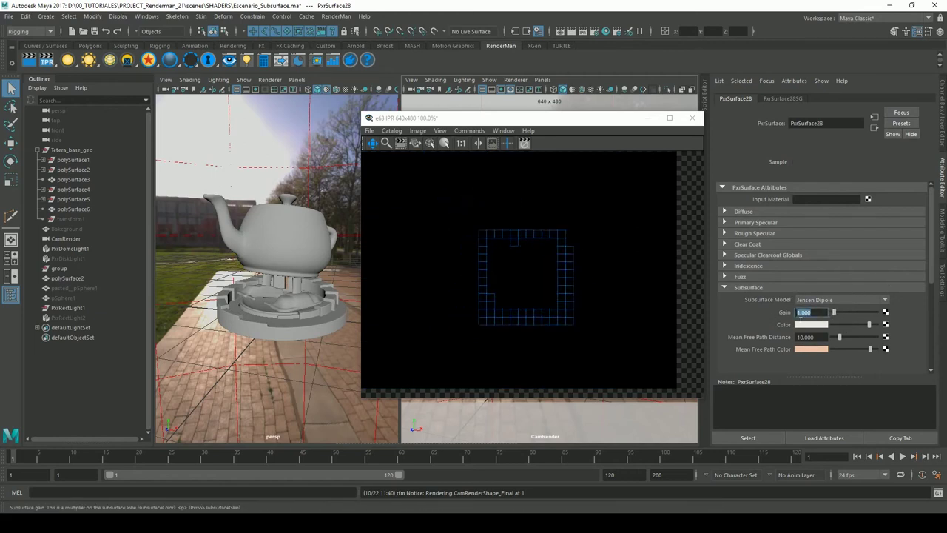
{"action": "left_click", "coordinate": [559, 334]}
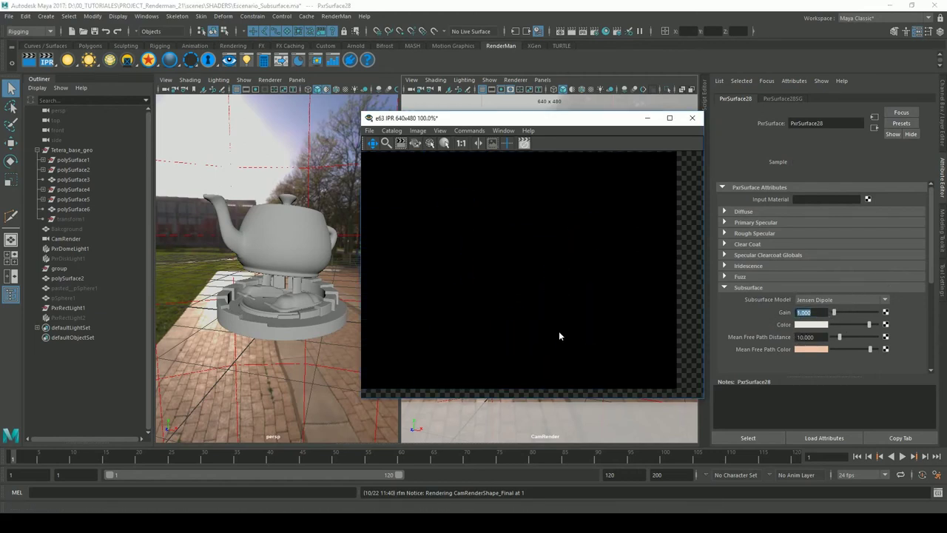
{"action": "left_click", "coordinate": [585, 63]}
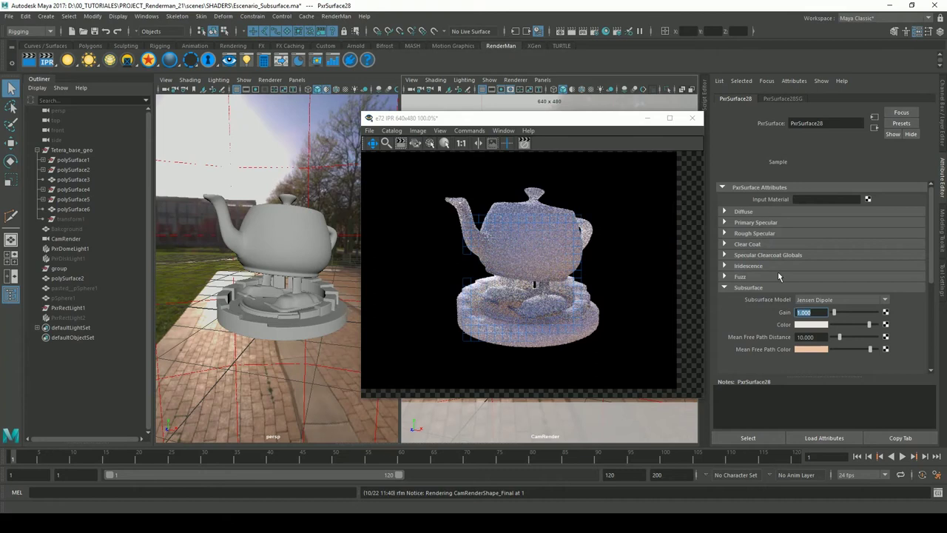
{"action": "left_click", "coordinate": [631, 312]}
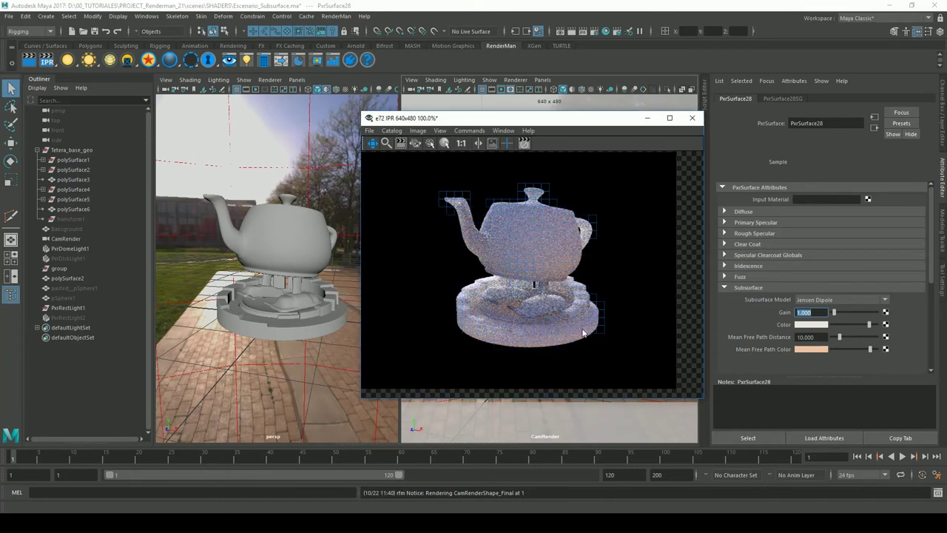
Step: Change Subsurface Model from Jensen Dipole to DEon Better Dipole and restart the teapot IPR render
{"action": "left_click", "coordinate": [843, 301]}
{"action": "left_click", "coordinate": [821, 320]}
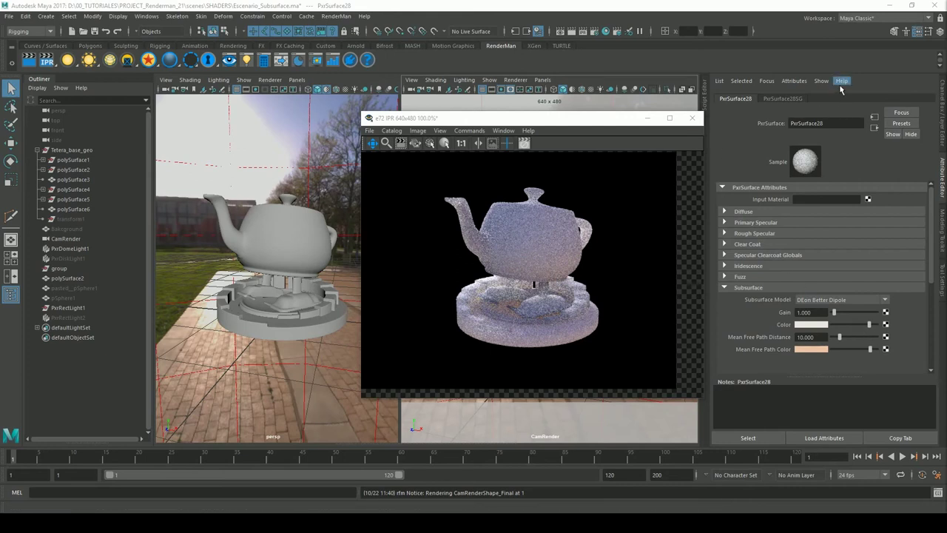
{"action": "left_click", "coordinate": [583, 32]}
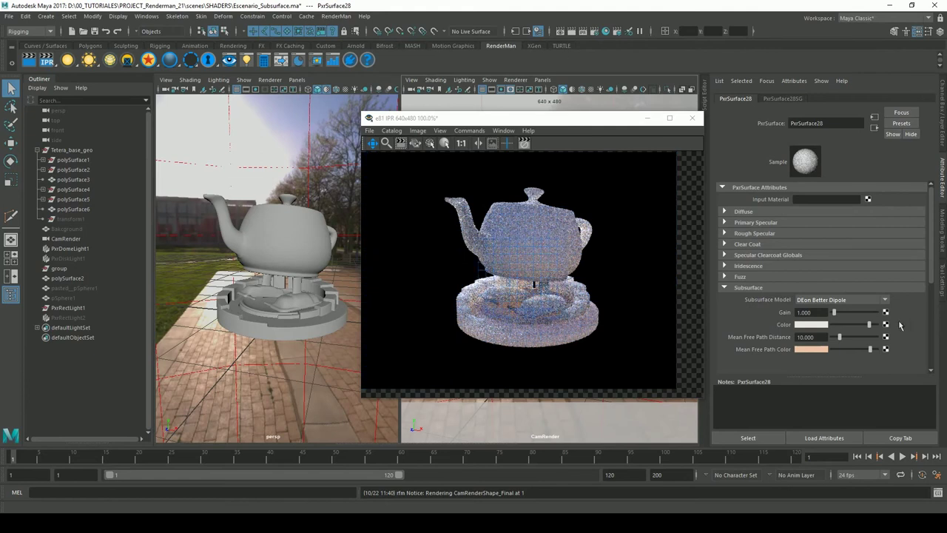
{"action": "left_click", "coordinate": [825, 300]}
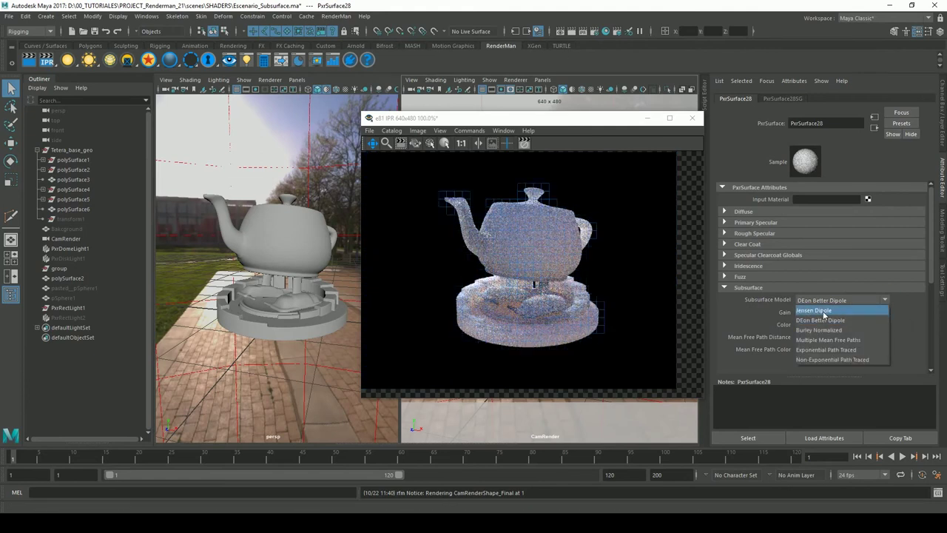
{"action": "left_click", "coordinate": [936, 272]}
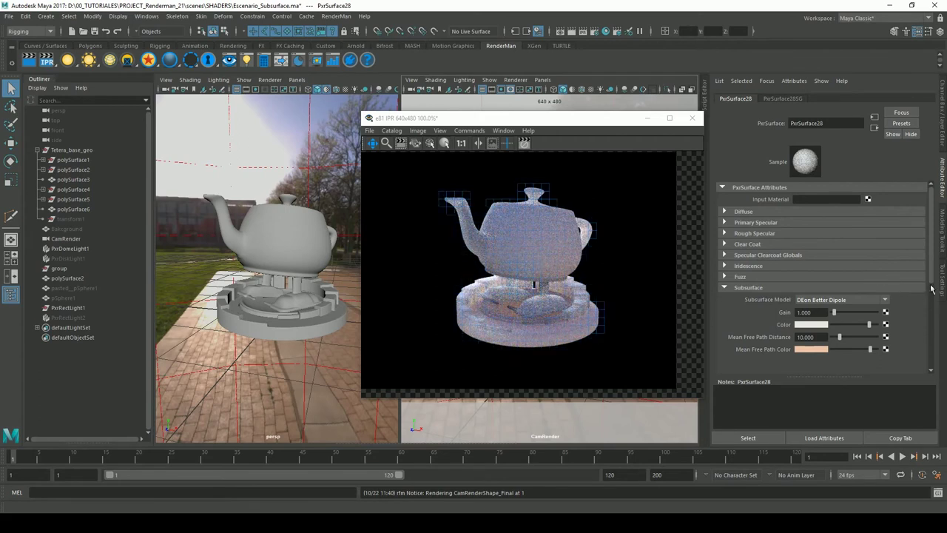
{"action": "left_click_drag", "start_coordinate": [932, 286], "coordinate": [935, 300]}
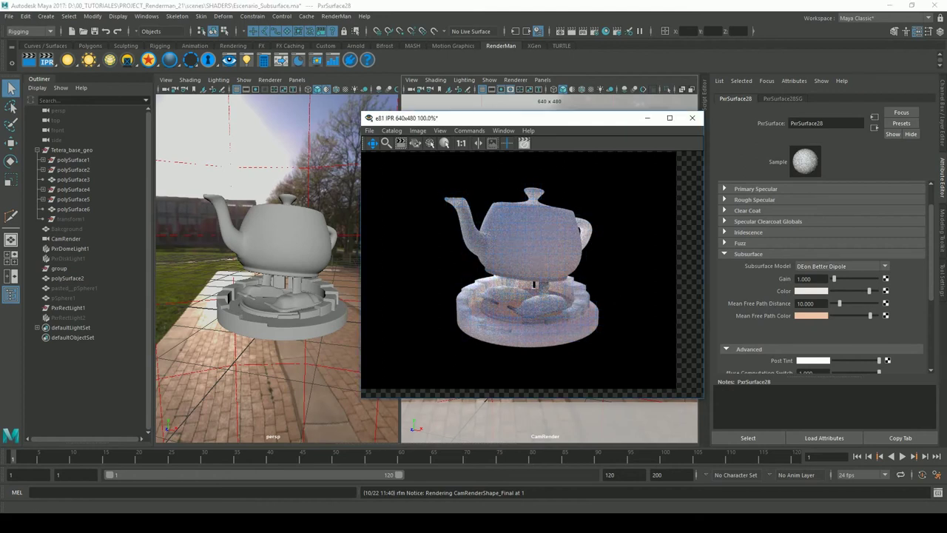
Step: Switch Subsurface Model via Jensen Dipole to Burley Normalized and restart the teapot IPR render
{"action": "left_click", "coordinate": [874, 267]}
{"action": "left_click", "coordinate": [821, 277]}
{"action": "left_click", "coordinate": [851, 267]}
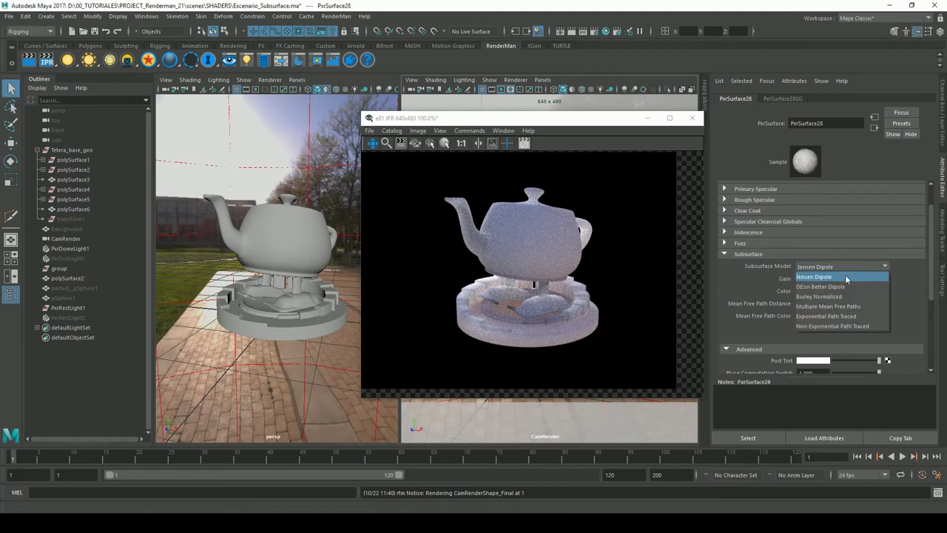
{"action": "left_click", "coordinate": [825, 296]}
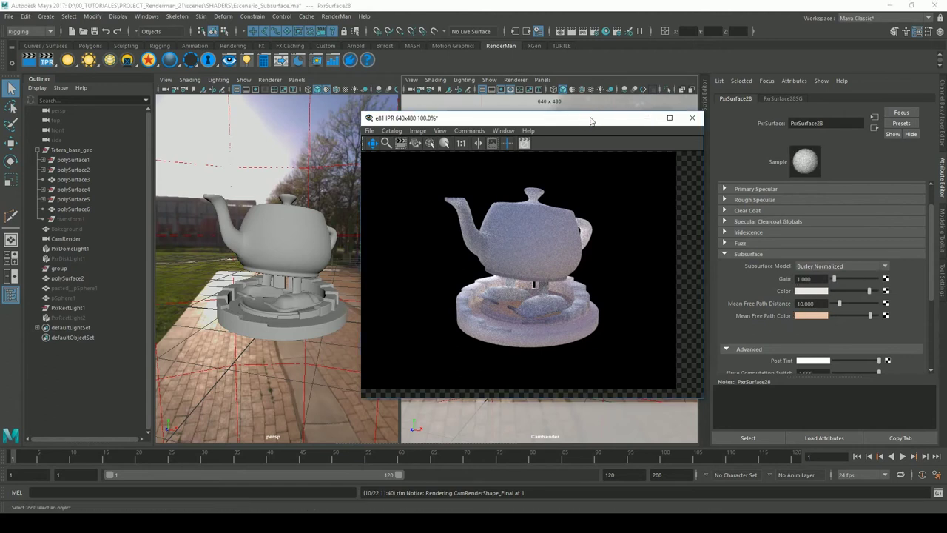
{"action": "left_click", "coordinate": [584, 31]}
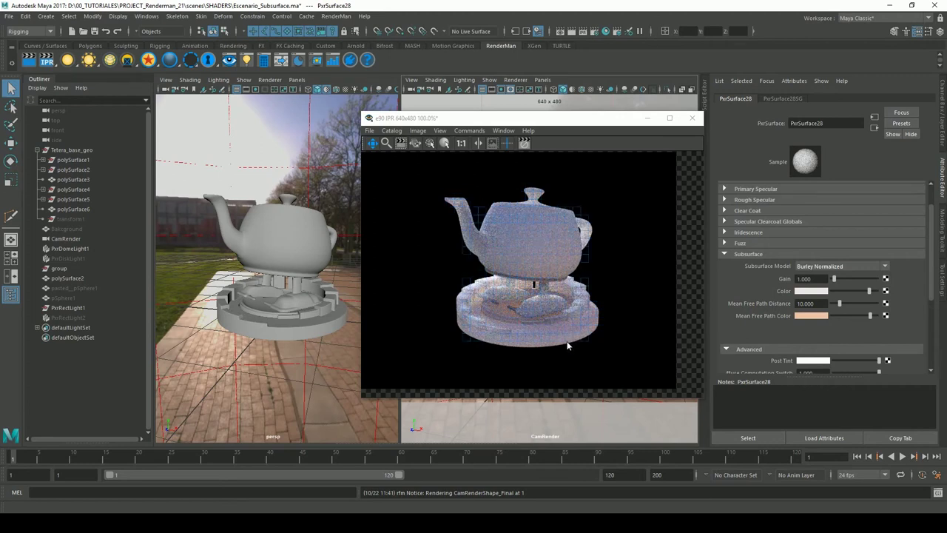
Step: In the render catalog, compare the Burley Normalized, DEon Better Dipole and Jensen Dipole teapot renders
{"action": "left_click", "coordinate": [496, 131]}
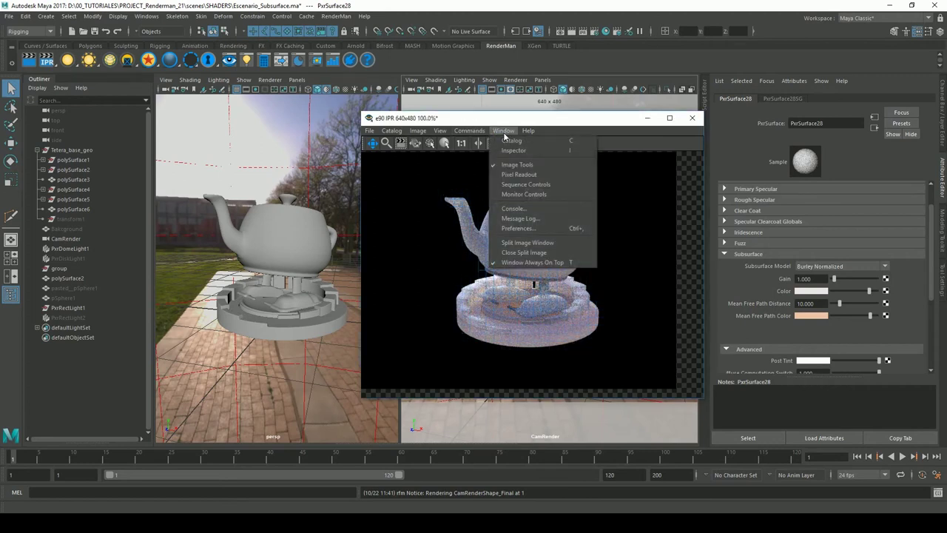
{"action": "left_click", "coordinate": [516, 139]}
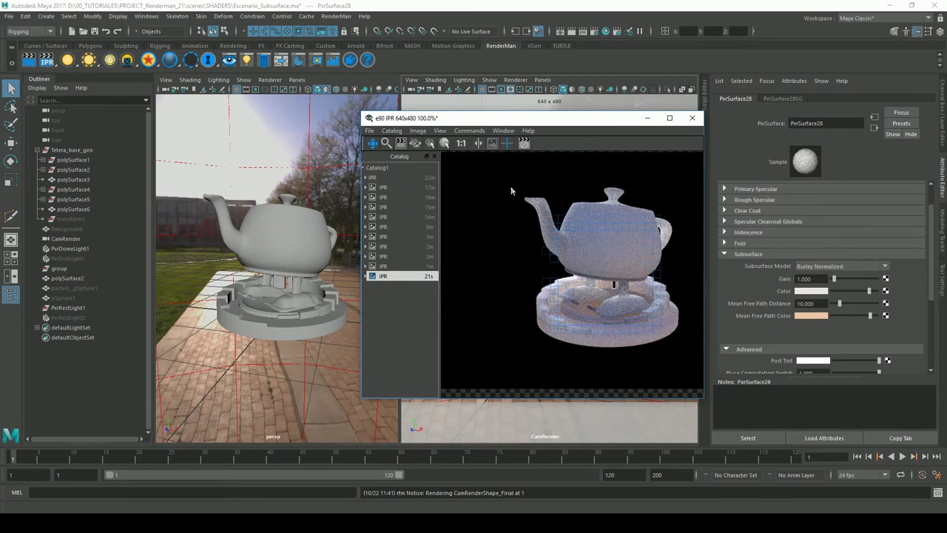
{"action": "left_click", "coordinate": [395, 273]}
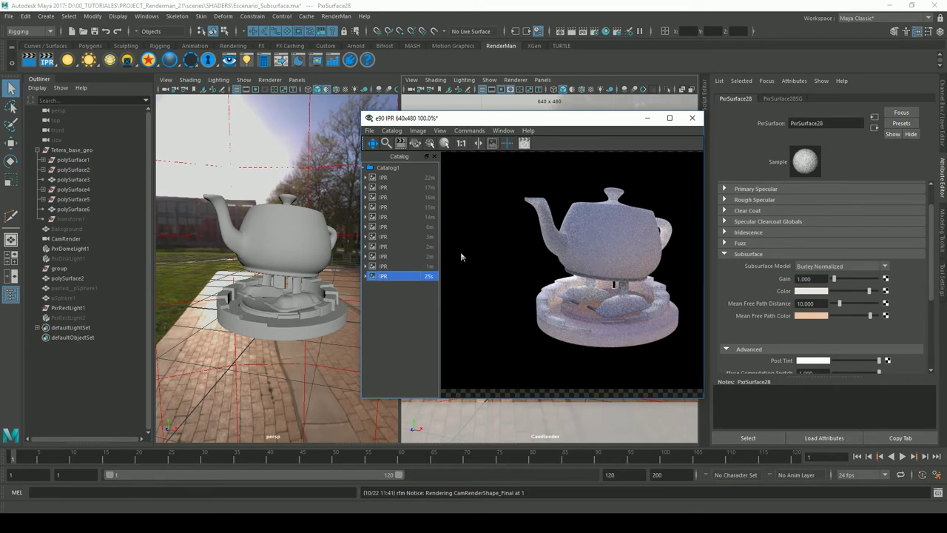
{"action": "left_click", "coordinate": [384, 267]}
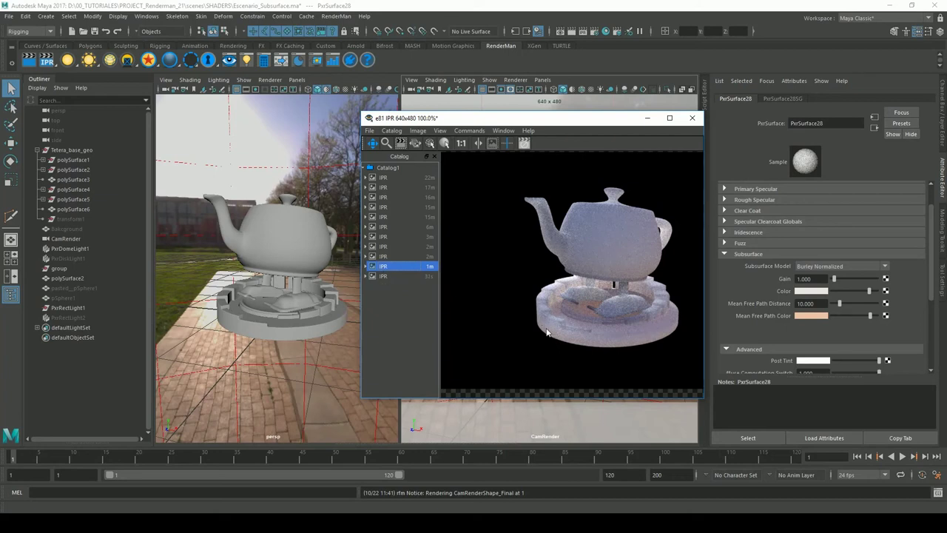
{"action": "left_click", "coordinate": [406, 276]}
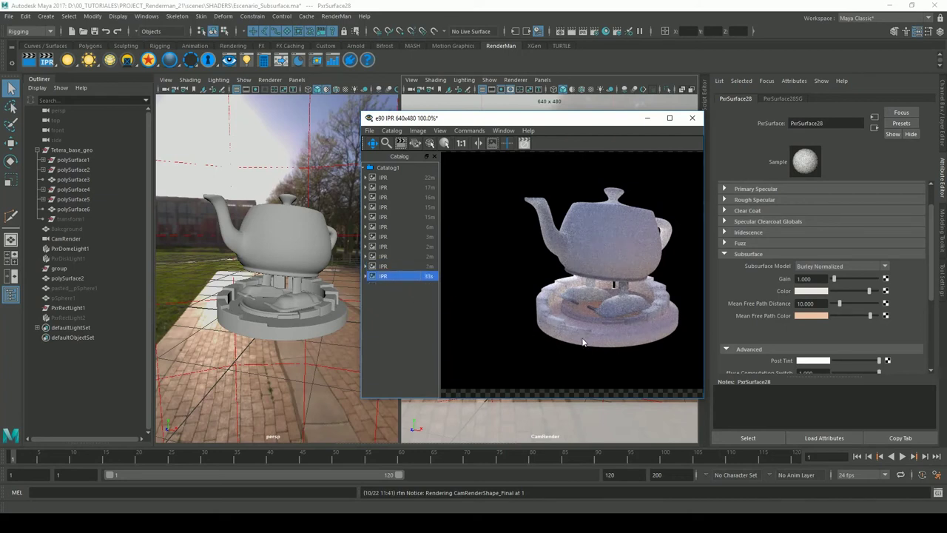
{"action": "left_click", "coordinate": [392, 268]}
{"action": "left_click", "coordinate": [390, 257]}
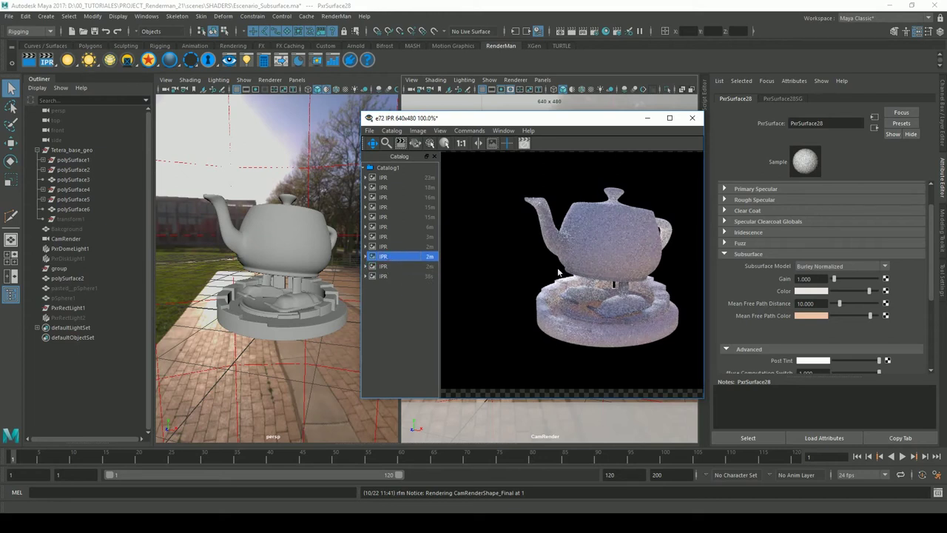
{"action": "left_click", "coordinate": [388, 268]}
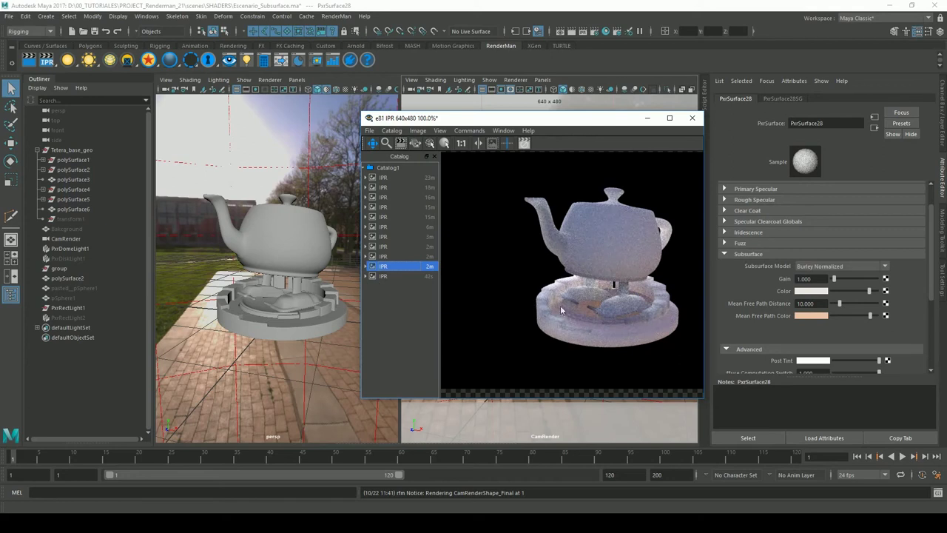
{"action": "left_click", "coordinate": [382, 275]}
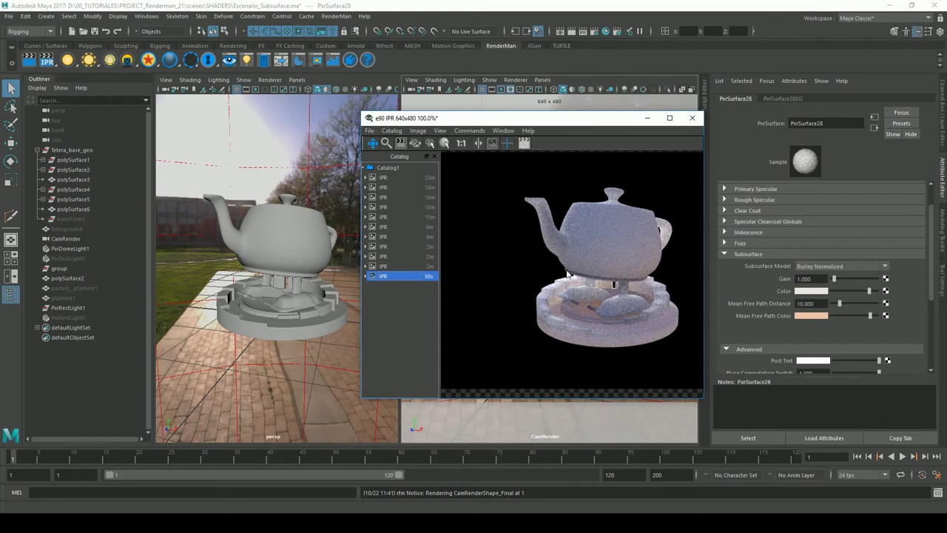
Step: View an earlier IPR render, set PxrSurface28's Subsurface Model to Multiple Mean Free Paths, then hide the catalog
{"action": "left_click", "coordinate": [382, 267]}
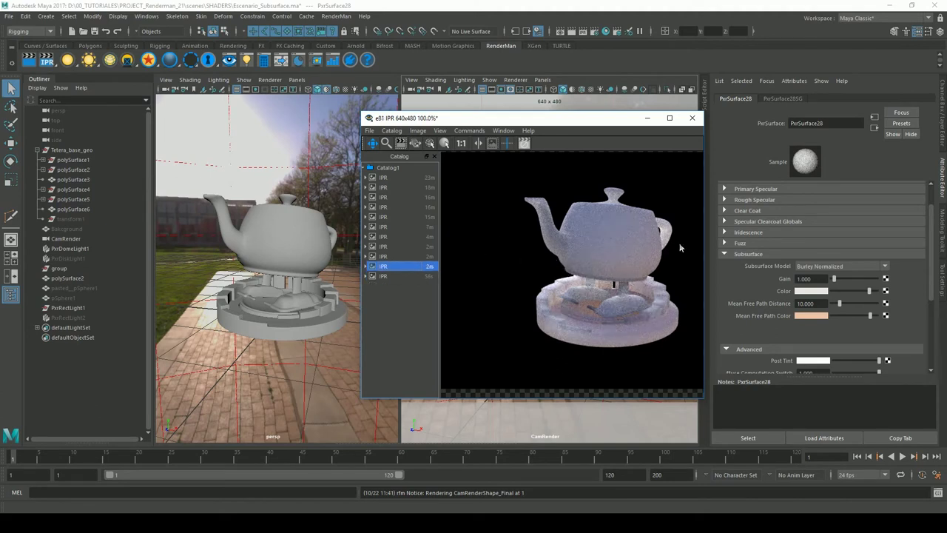
{"action": "left_click", "coordinate": [836, 265]}
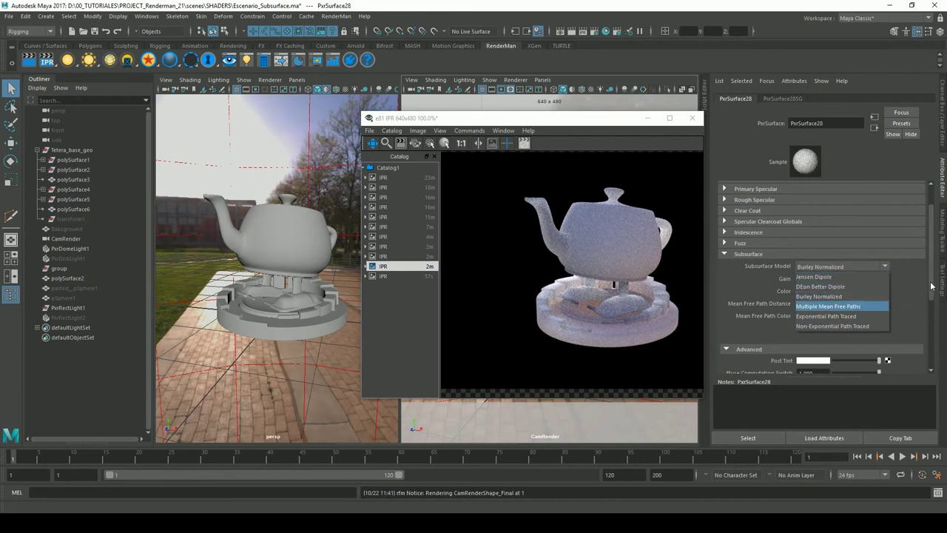
{"action": "left_click", "coordinate": [934, 288]}
{"action": "left_click", "coordinate": [836, 269]}
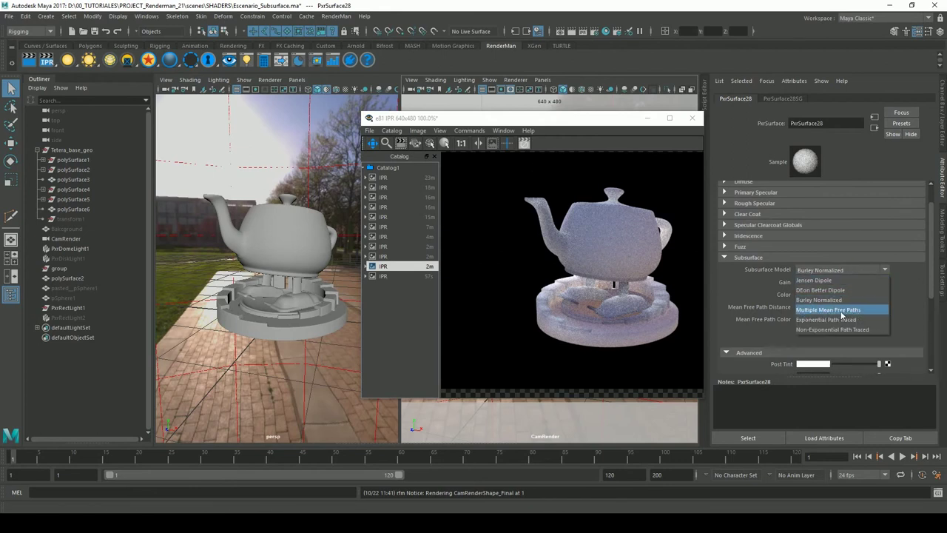
{"action": "left_click", "coordinate": [852, 314]}
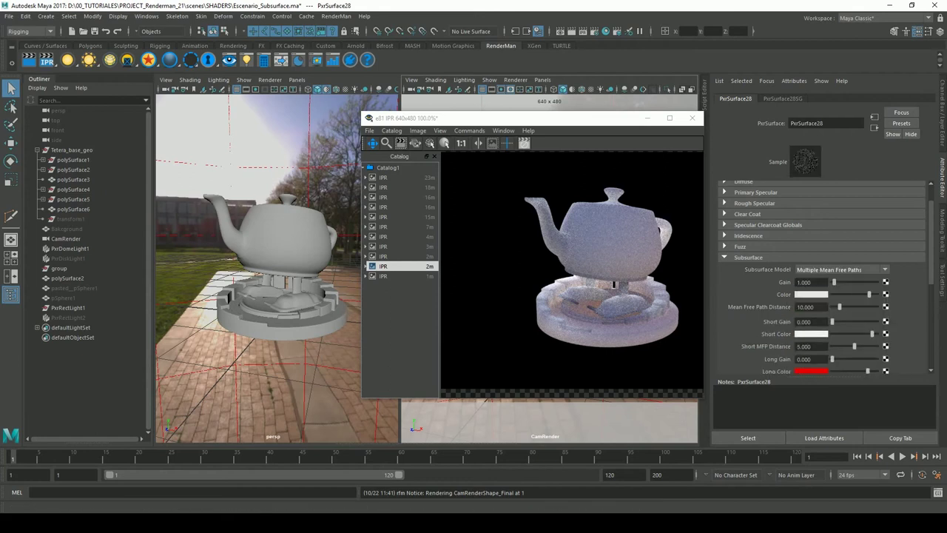
{"action": "scroll", "coordinate": [821, 278], "scroll_direction": "down", "scroll_amount": 1}
{"action": "scroll", "coordinate": [821, 277], "scroll_direction": "down", "scroll_amount": 2}
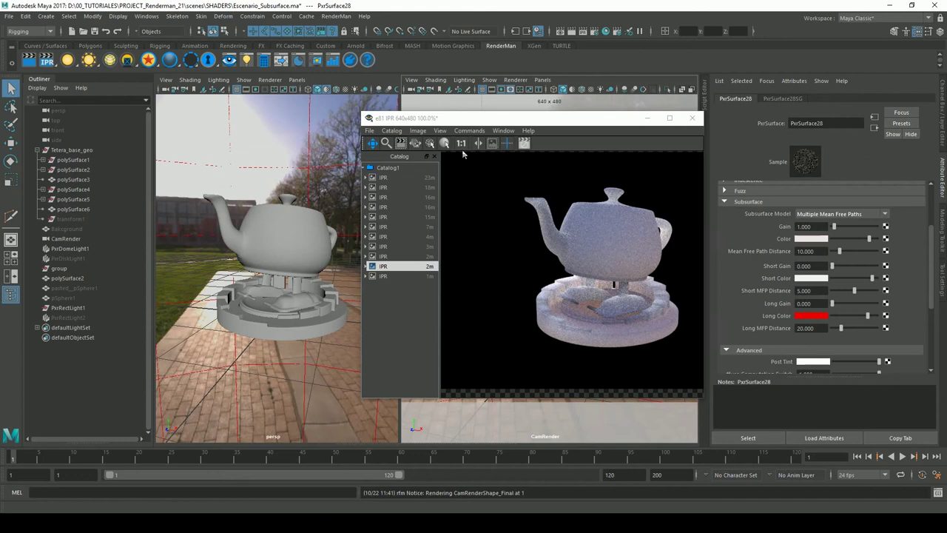
{"action": "left_click", "coordinate": [435, 156]}
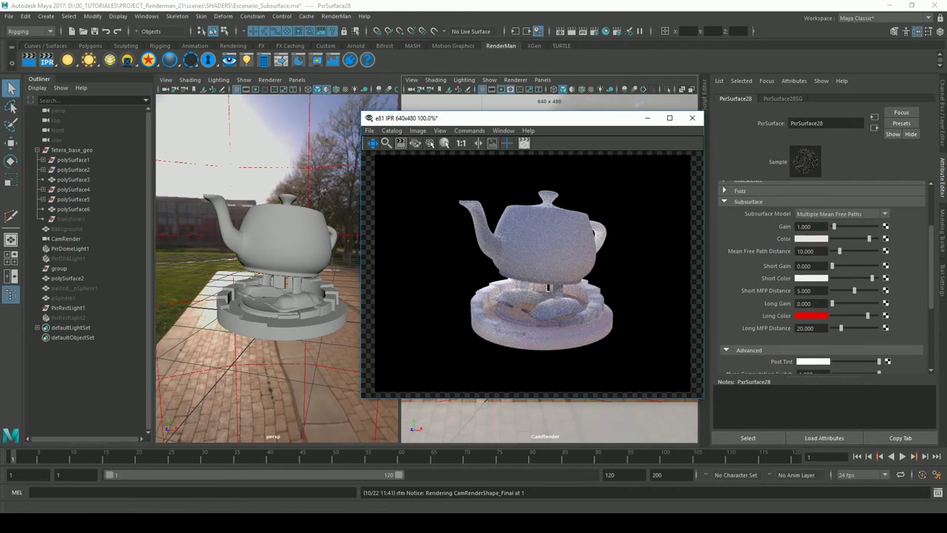
Step: Set PxrSurface28's Subsurface Model to Exponential Path Traced and review its settings
{"action": "left_click", "coordinate": [883, 215]}
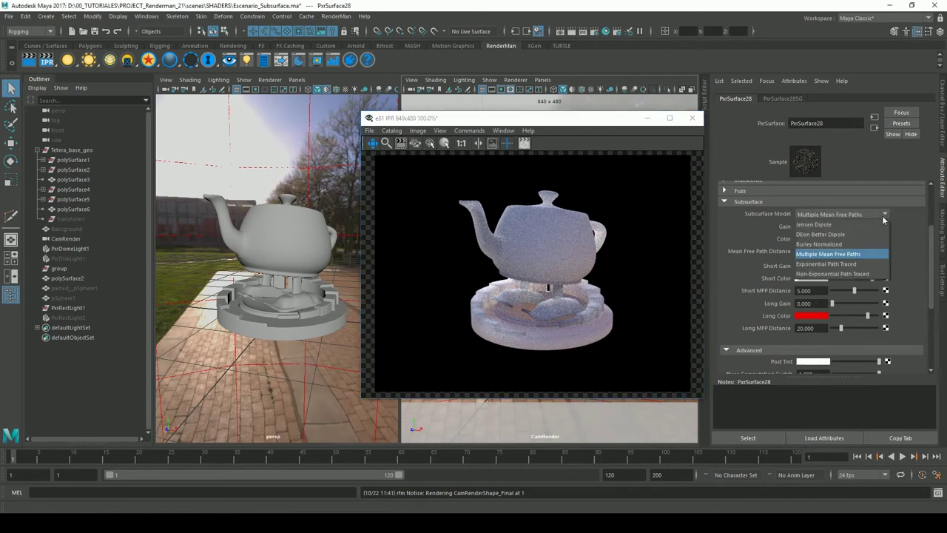
{"action": "left_click", "coordinate": [839, 264]}
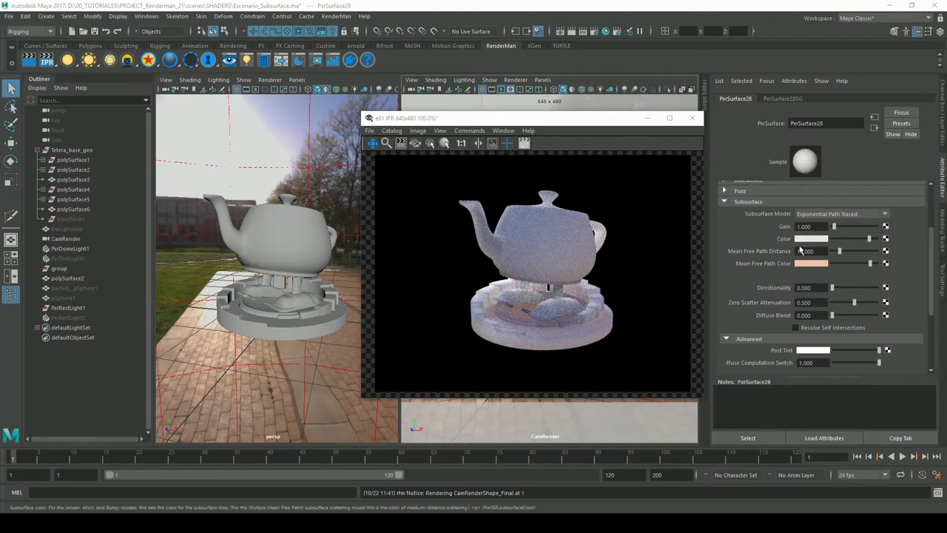
{"action": "left_click", "coordinate": [883, 214]}
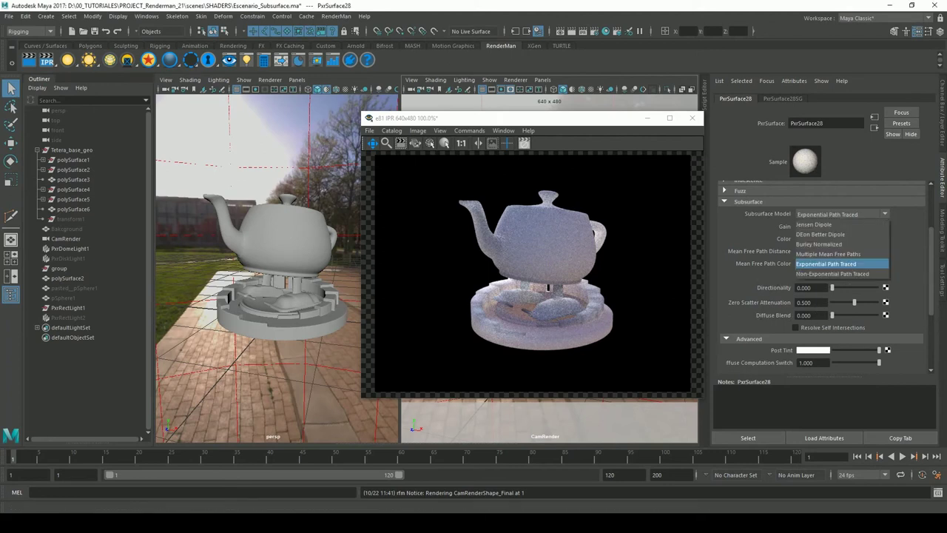
Step: Choose Multiple Mean Free Paths again as PxrSurface28's Subsurface Model
{"action": "left_click", "coordinate": [829, 256]}
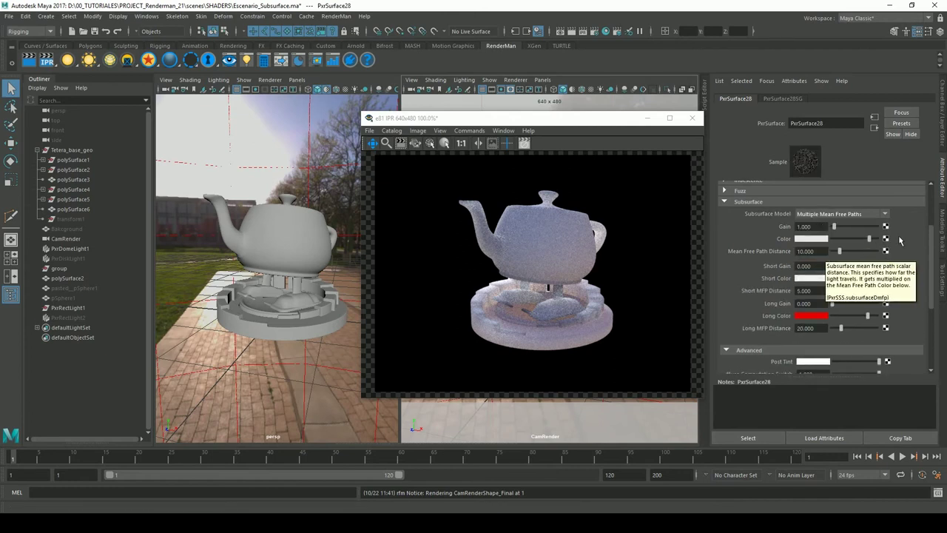
{"action": "scroll", "coordinate": [892, 248], "scroll_direction": "down", "scroll_amount": 1}
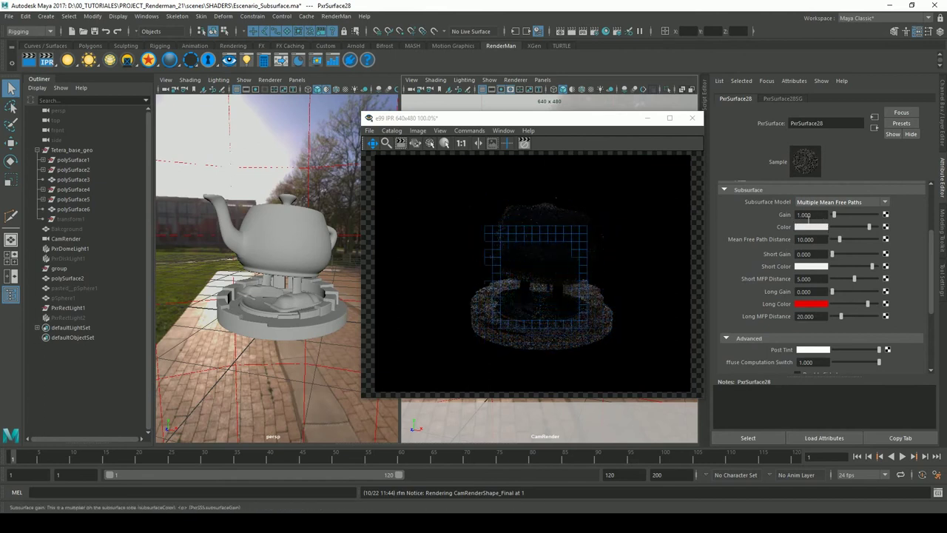
Step: Confirm the Mean Free Path Distance and set the subsurface Gain to 10
{"action": "left_click", "coordinate": [804, 239]}
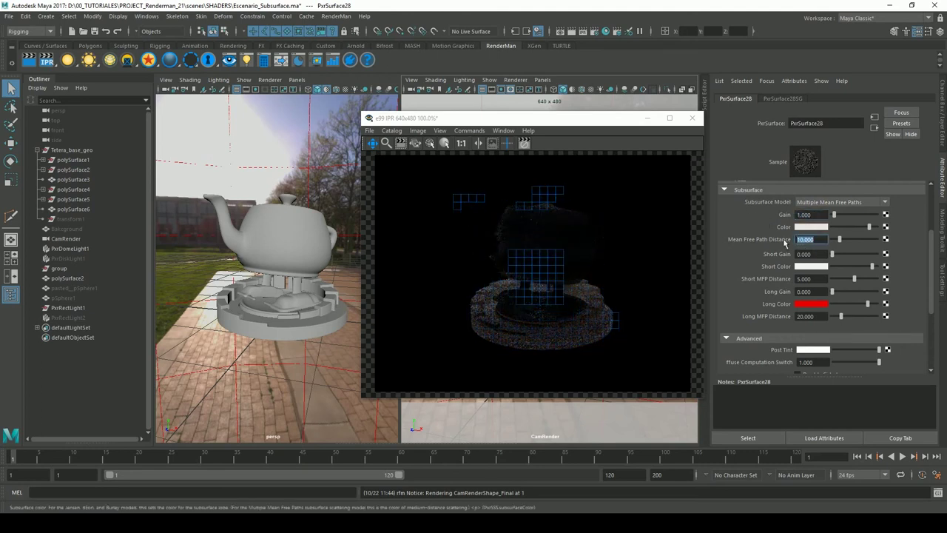
{"action": "key", "text": "Return"}
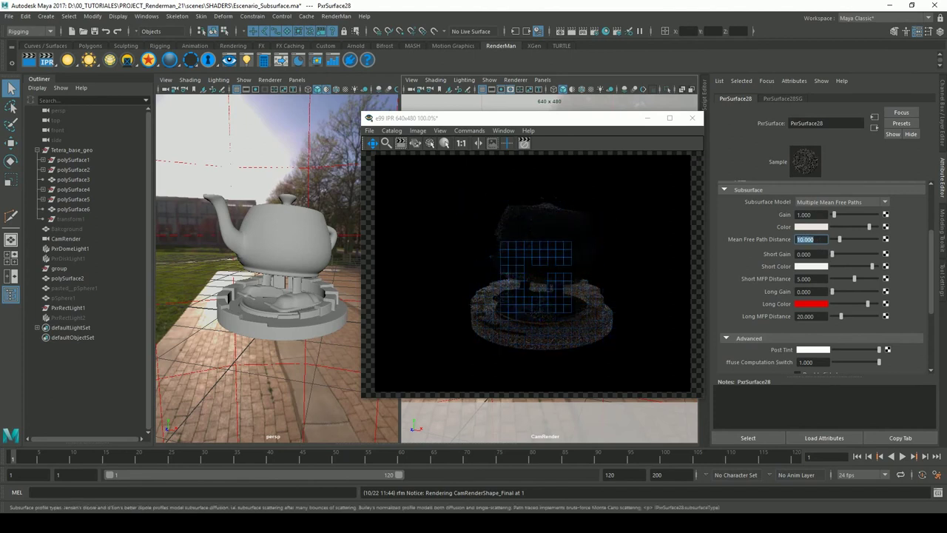
{"action": "left_click", "coordinate": [805, 215]}
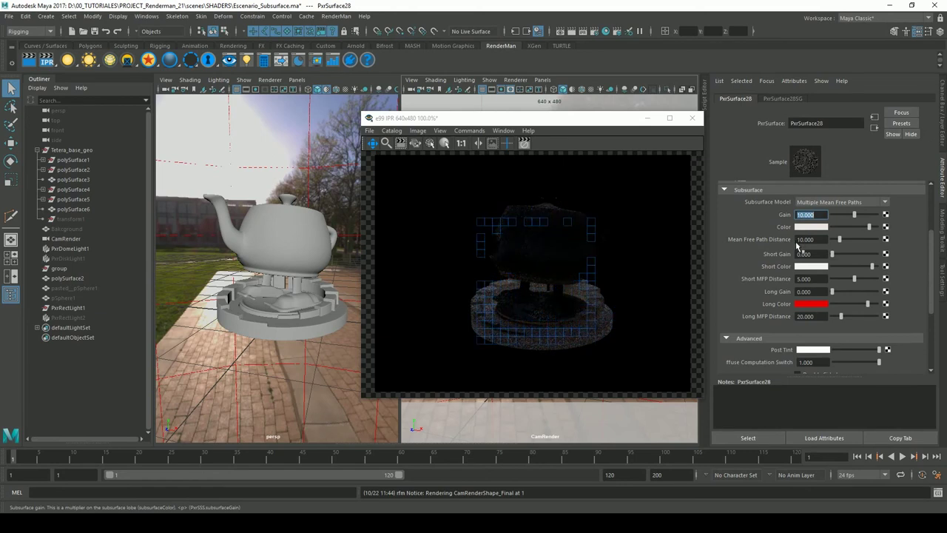
{"action": "type", "text": "10"}
{"action": "key", "text": "Return"}
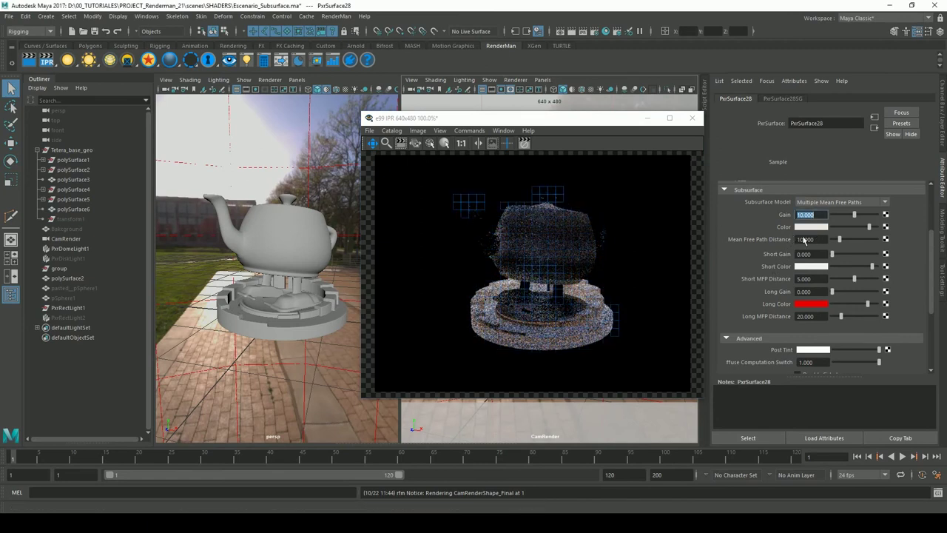
{"action": "left_click", "coordinate": [810, 226]}
Step: Make the subsurface Color a pale peach (H 29.61, S 0.395, V 0.830)
{"action": "left_click", "coordinate": [733, 235]}
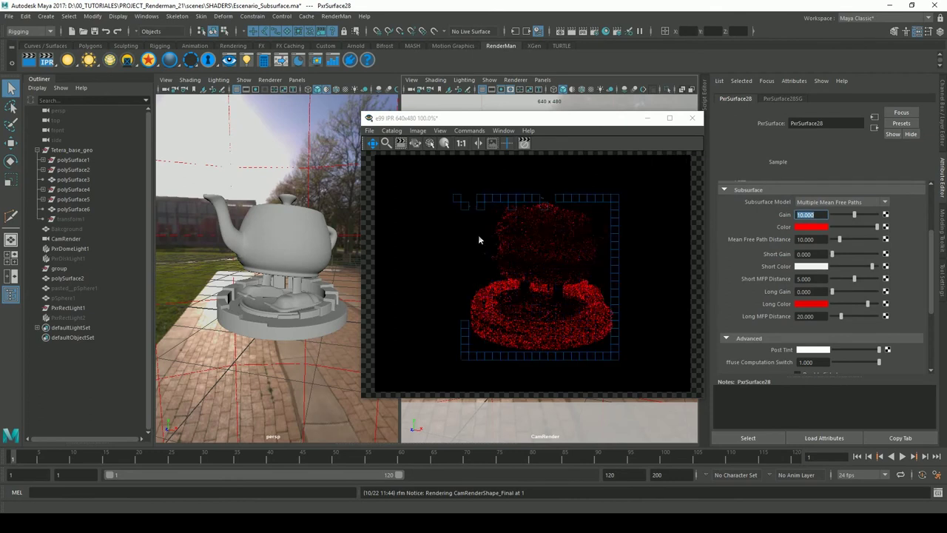
{"action": "left_click", "coordinate": [823, 226]}
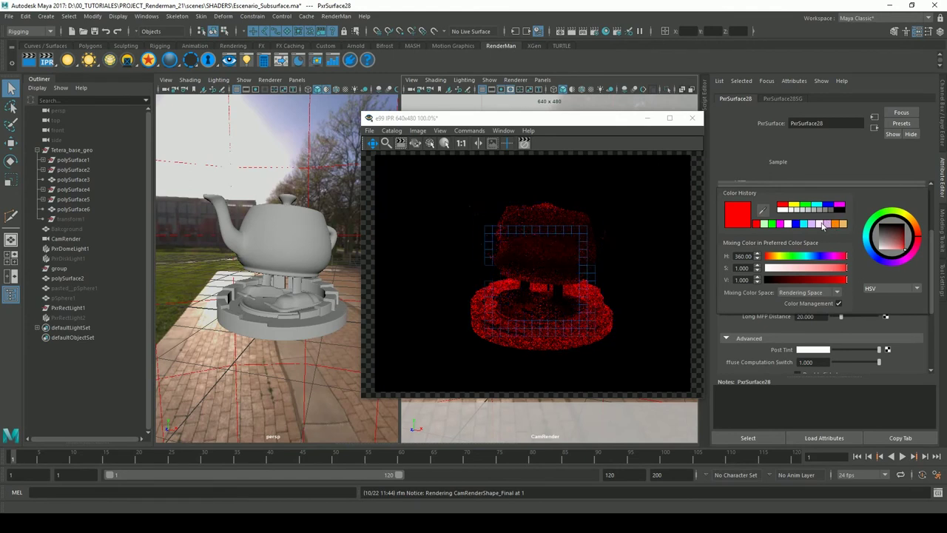
{"action": "left_click", "coordinate": [843, 225]}
{"action": "left_click", "coordinate": [794, 269]}
{"action": "left_click_drag", "start_coordinate": [797, 273], "coordinate": [796, 269]}
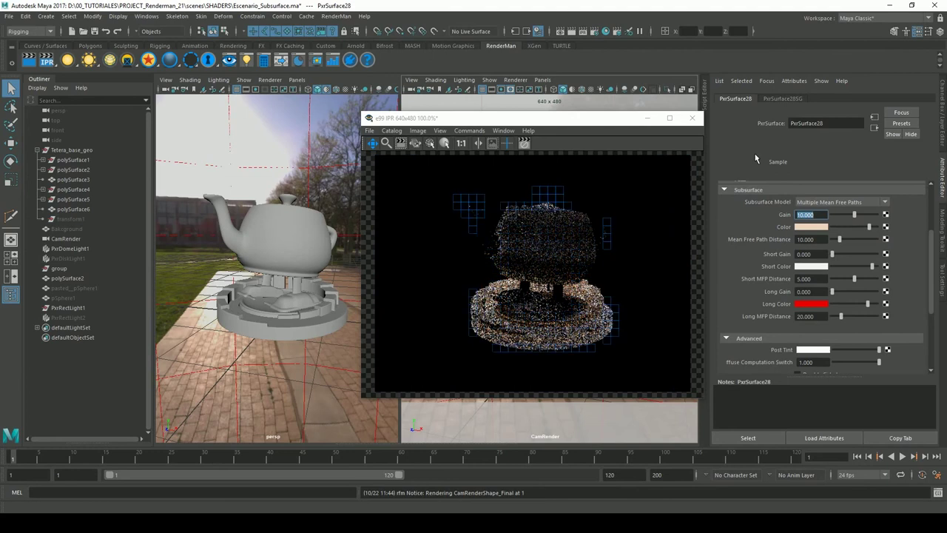
{"action": "type", "text": "1"}
Step: Set the subsurface Gain back to 1 and the Short Gain to 1
{"action": "key", "text": "Return"}
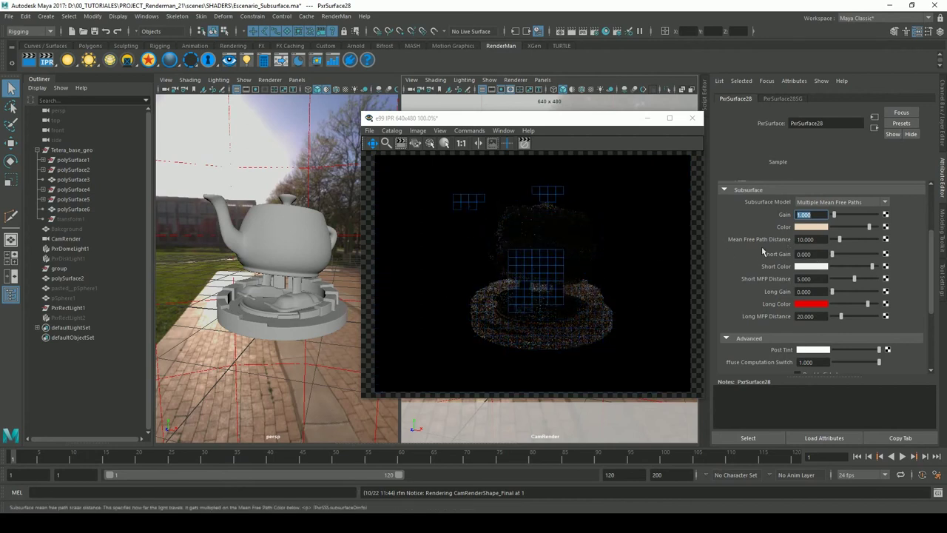
{"action": "left_click", "coordinate": [817, 254]}
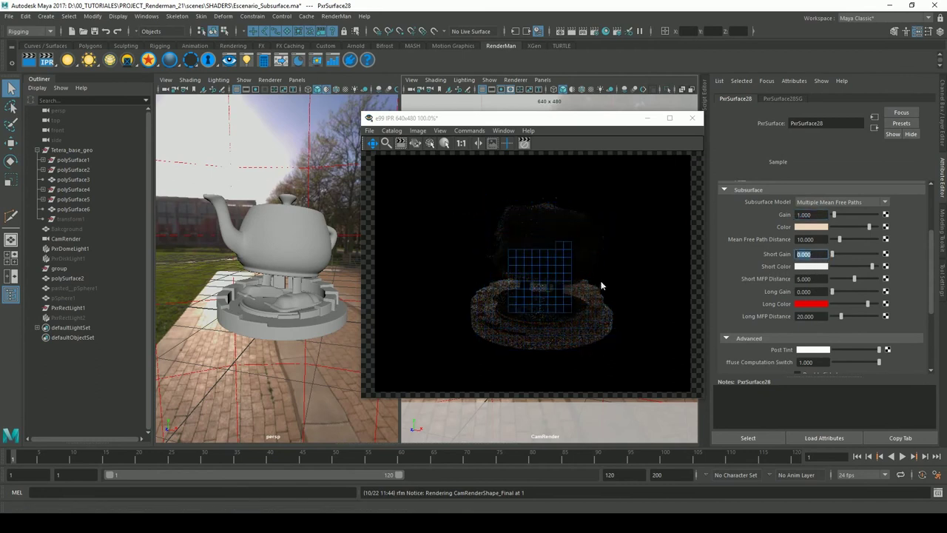
{"action": "type", "text": "1"}
{"action": "key", "text": "Return"}
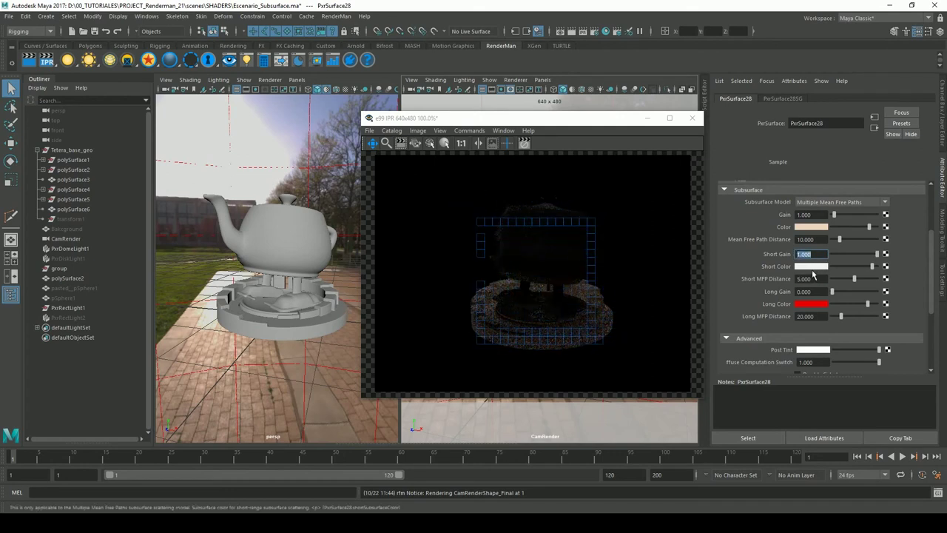
Step: Make the Short Color a saturated orange (H 29.61, S 0.917, V 0.900)
{"action": "left_click", "coordinate": [813, 266]}
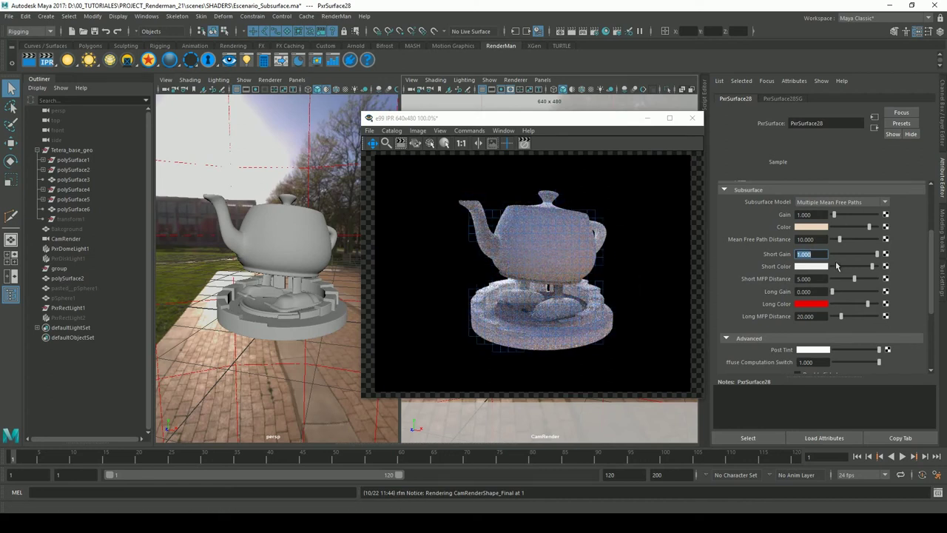
{"action": "left_click", "coordinate": [812, 266]}
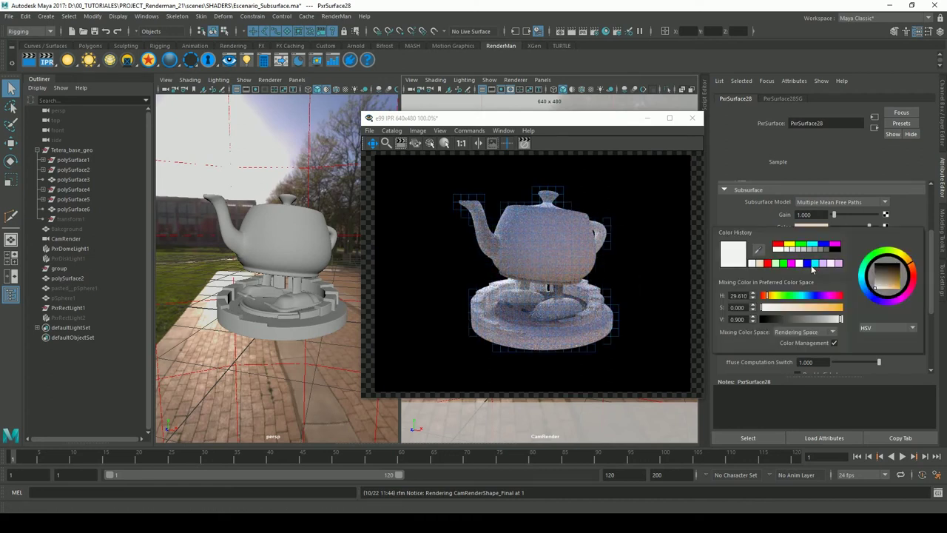
{"action": "left_click_drag", "start_coordinate": [845, 314], "coordinate": [837, 313]}
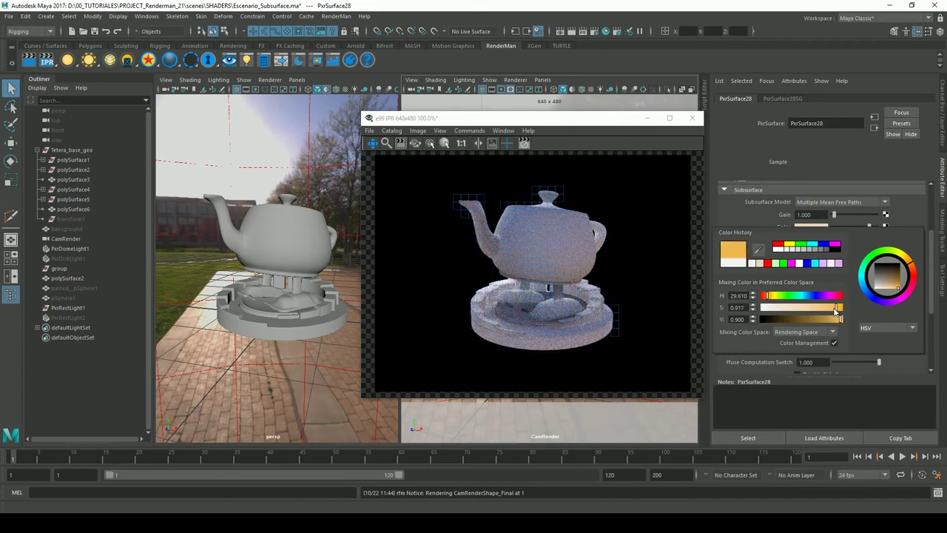
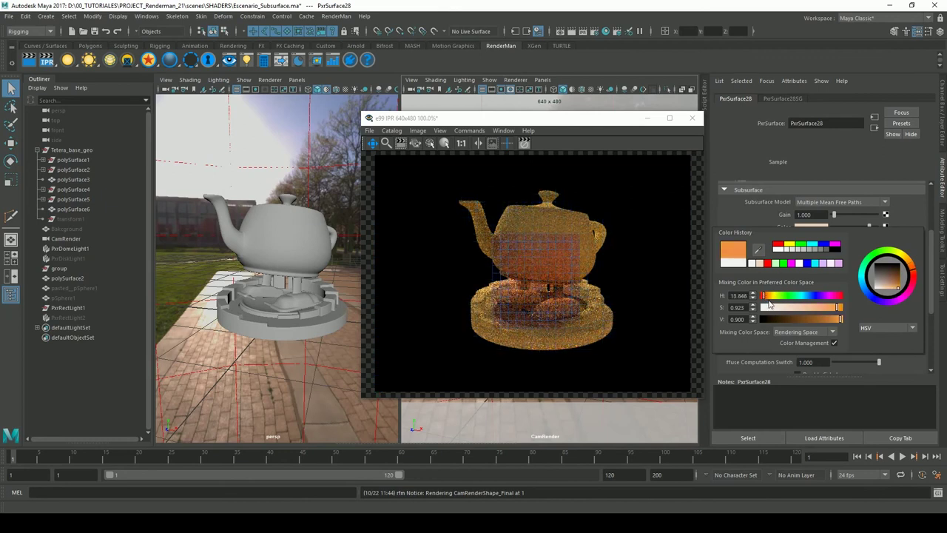
Step: Lower the subsurface Color's saturation to 0.788 and make Short Color a saturated orange
{"action": "left_click", "coordinate": [827, 310]}
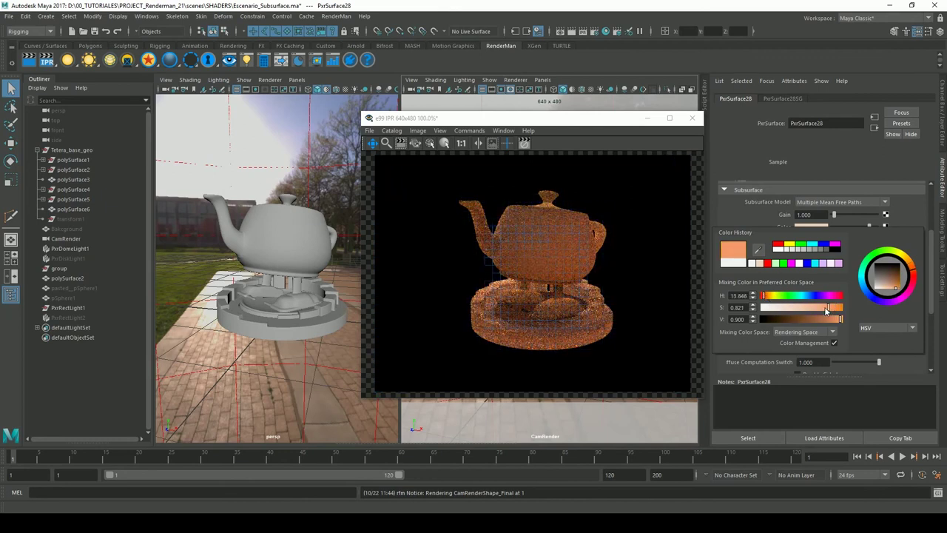
{"action": "left_click_drag", "start_coordinate": [826, 311], "coordinate": [824, 311]}
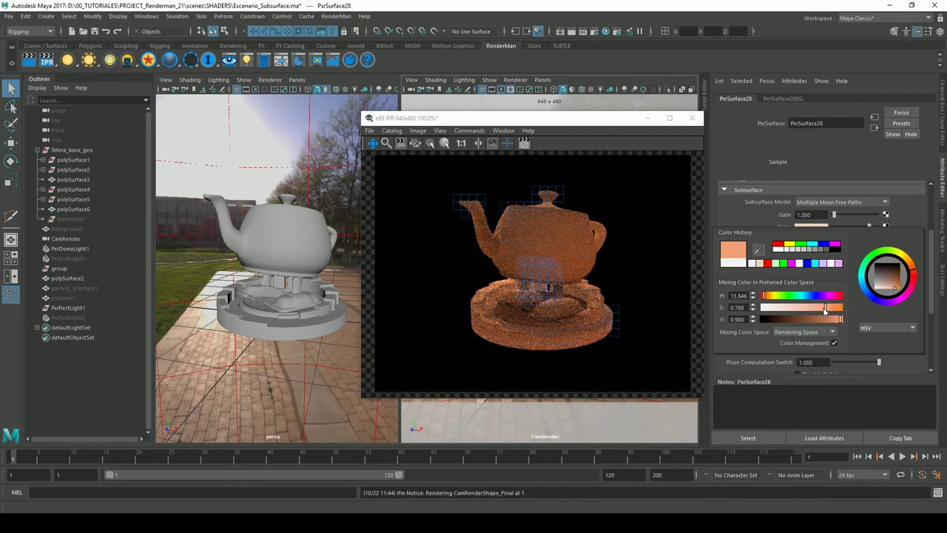
{"action": "left_click", "coordinate": [811, 266]}
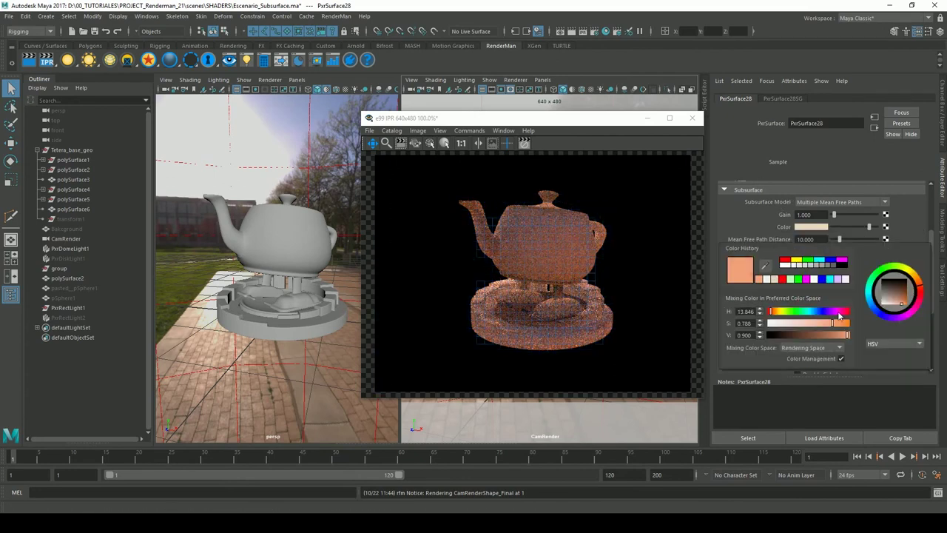
{"action": "left_click_drag", "start_coordinate": [772, 316], "coordinate": [775, 317]}
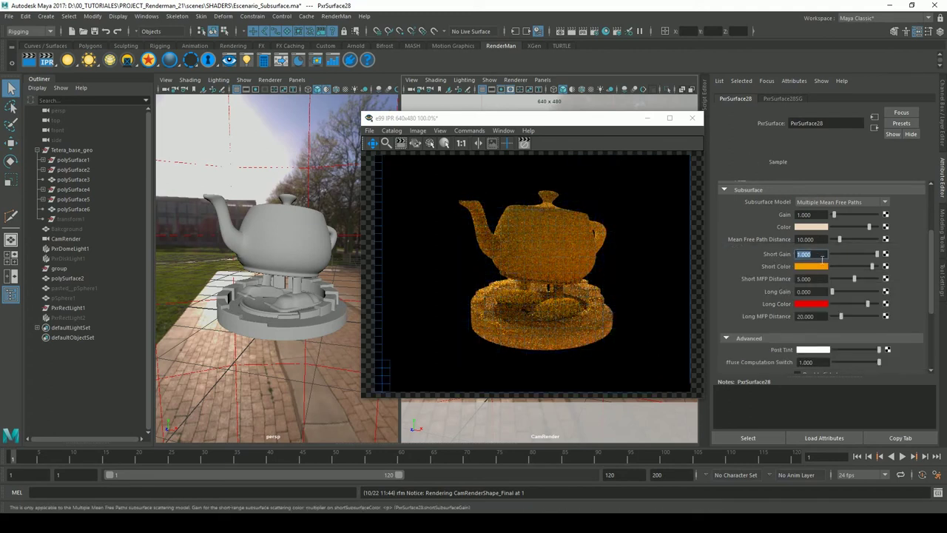
Step: Keep Short Gain at 1 and set Short MFP Distance to 10
{"action": "type", "text": "0.2"}
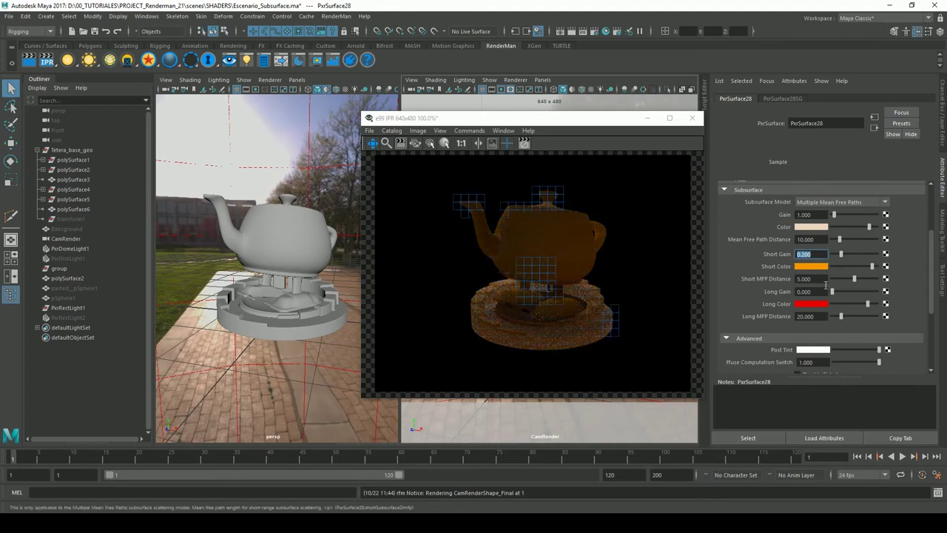
{"action": "type", "text": "1.000"}
{"action": "key", "text": "Return"}
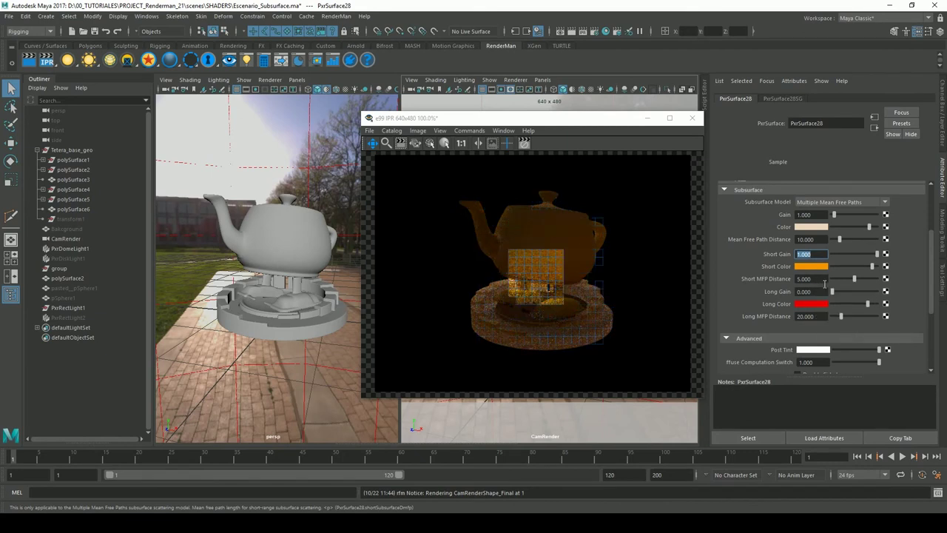
{"action": "key", "text": "Tab"}
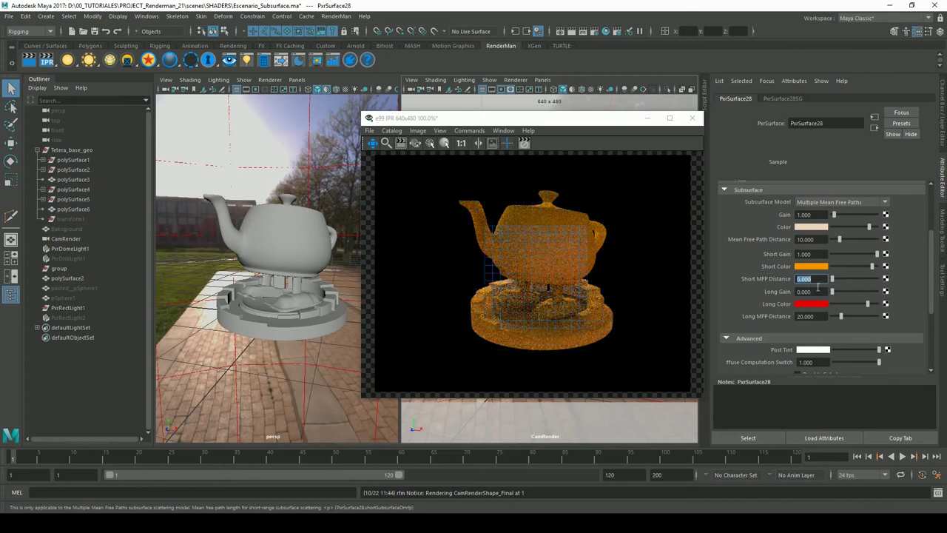
{"action": "type", "text": "0.000"}
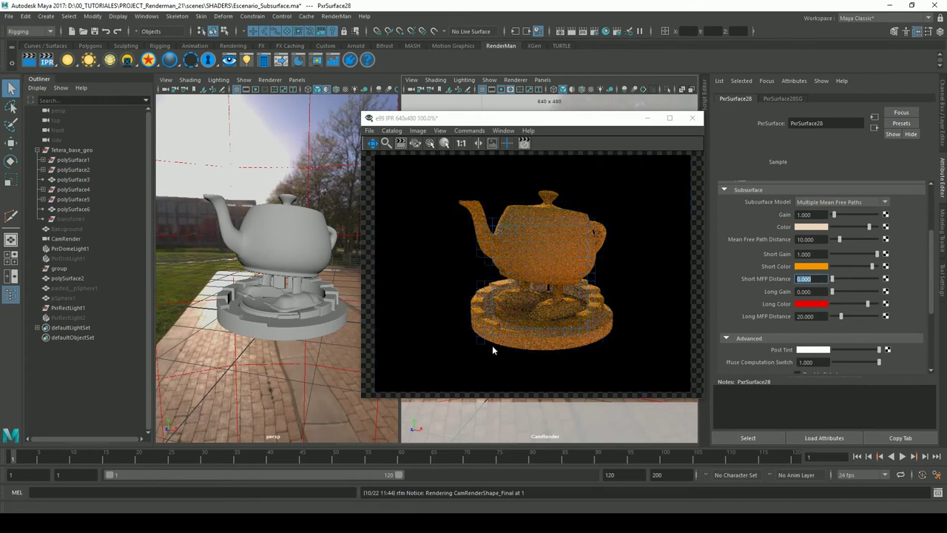
{"action": "type", "text": "10"}
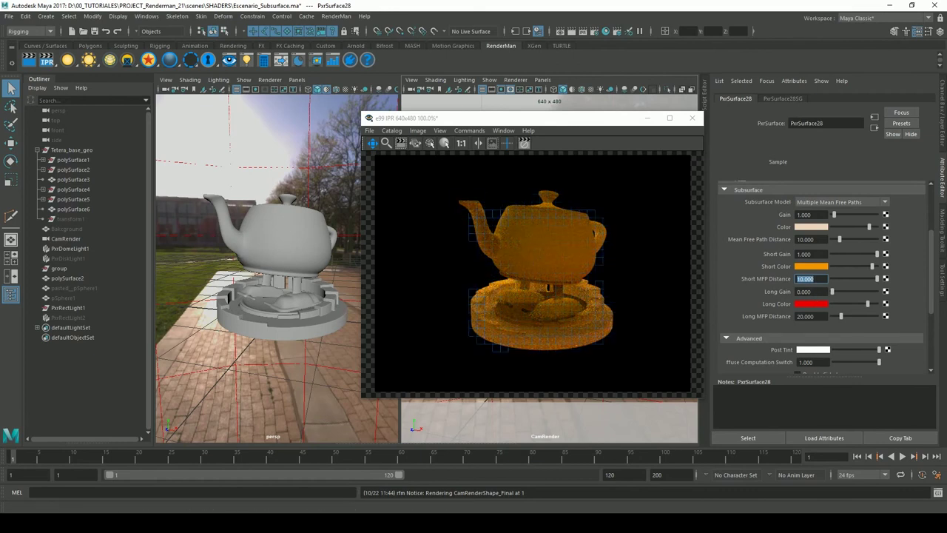
Step: Try out Long Gain 25 and Short Gain 5 on the subsurface
{"action": "left_click", "coordinate": [812, 292]}
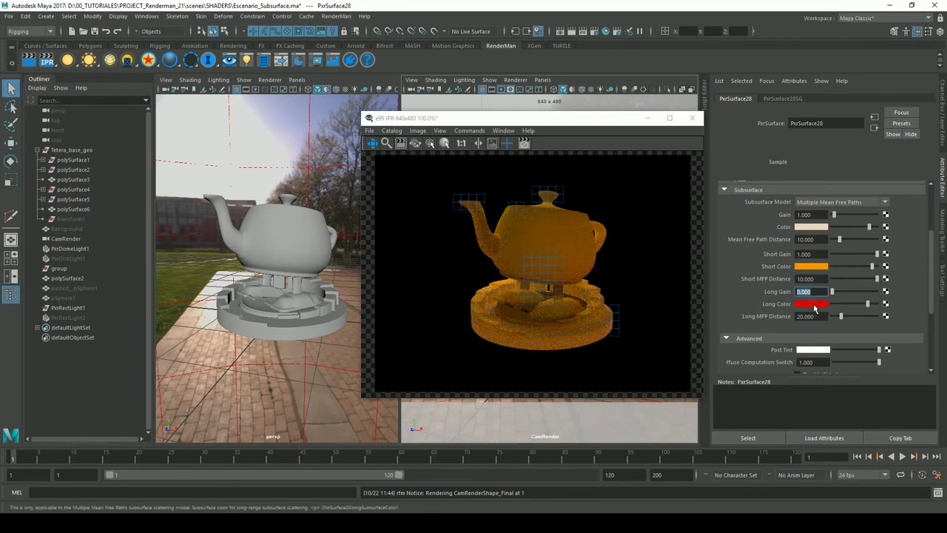
{"action": "type", "text": "1"}
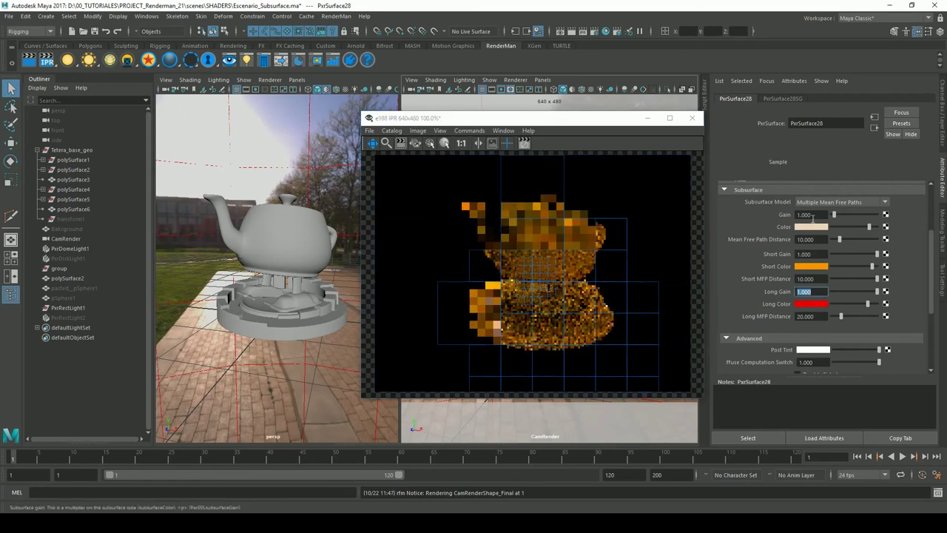
{"action": "left_click", "coordinate": [794, 253]}
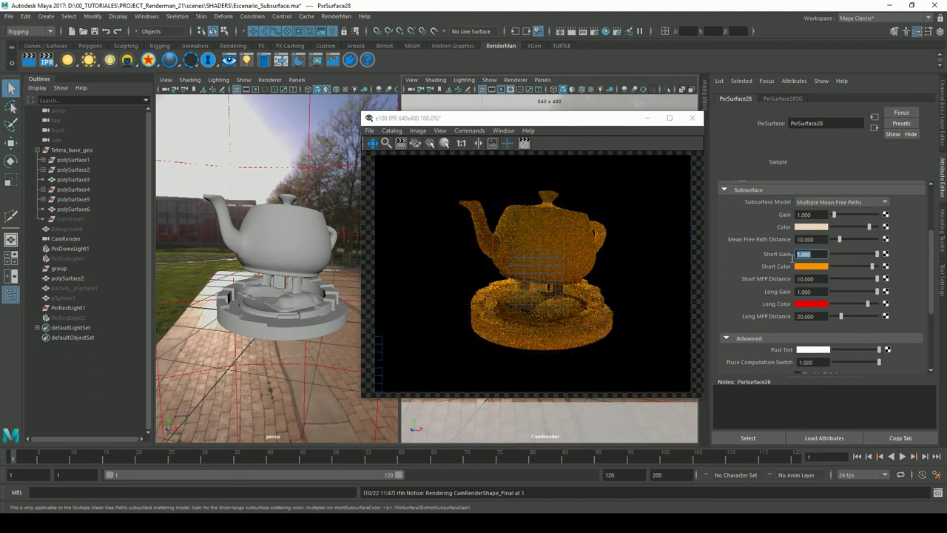
{"action": "type", "text": "0.5"}
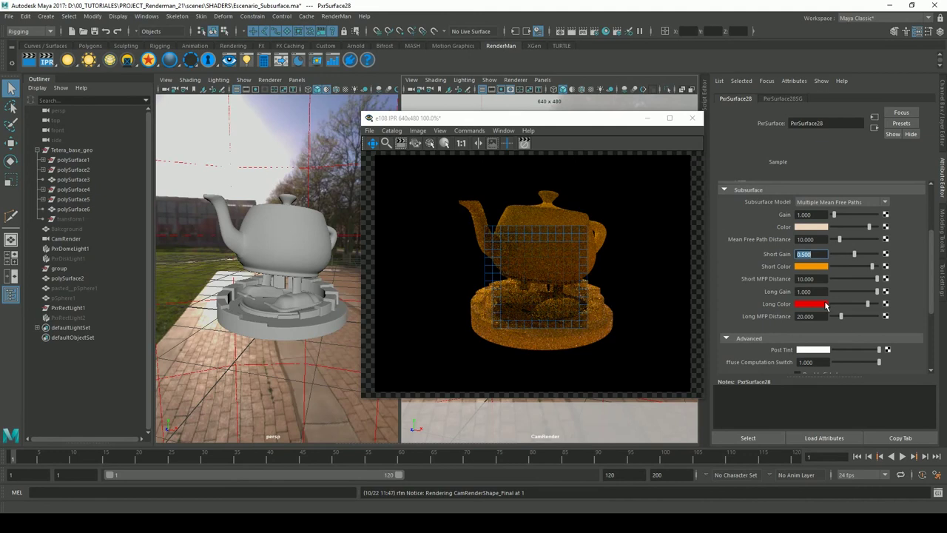
{"action": "left_click", "coordinate": [804, 291]}
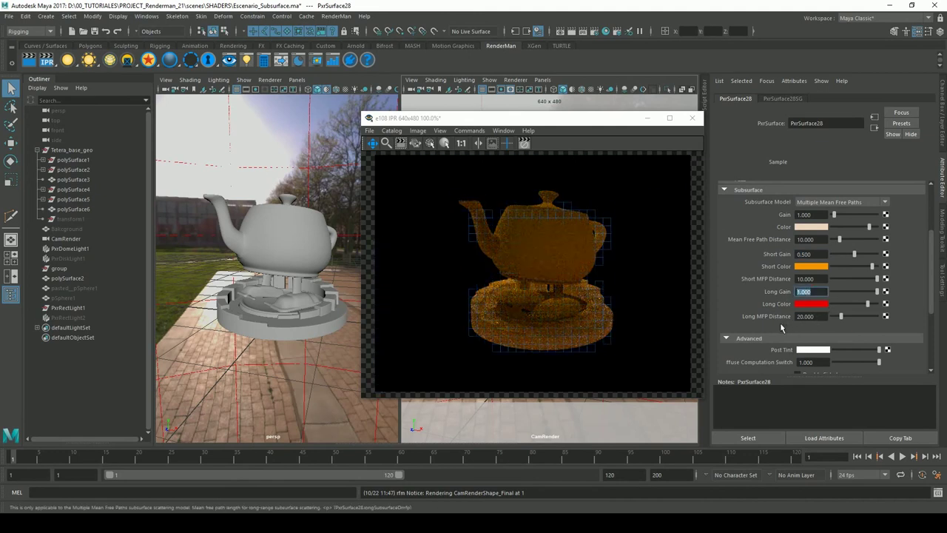
{"action": "type", "text": "25"}
{"action": "key", "text": "Return"}
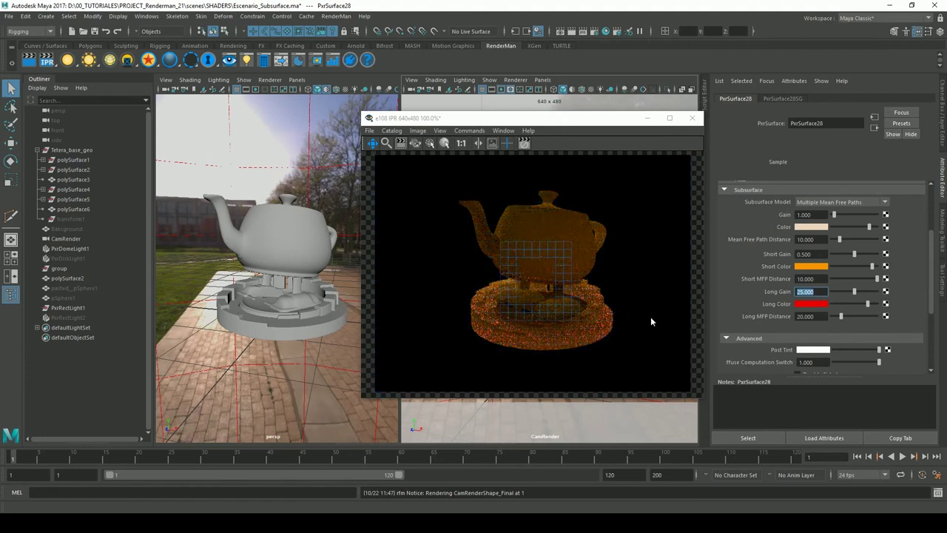
Step: Set Short Gain 1, Short MFP Distance 5, Long Gain 10, and desaturate Short Color toward peach
{"action": "left_click", "coordinate": [807, 254]}
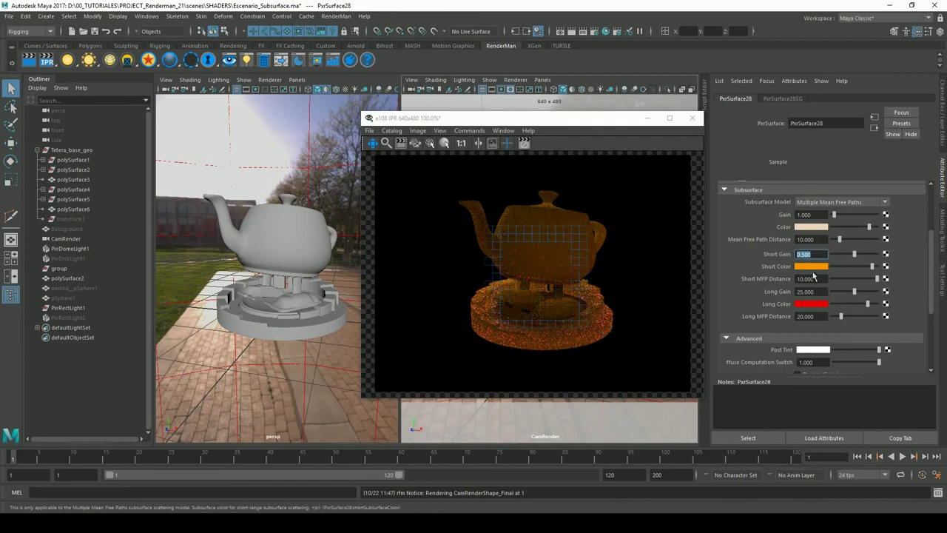
{"action": "type", "text": "1"}
{"action": "key", "text": "Return"}
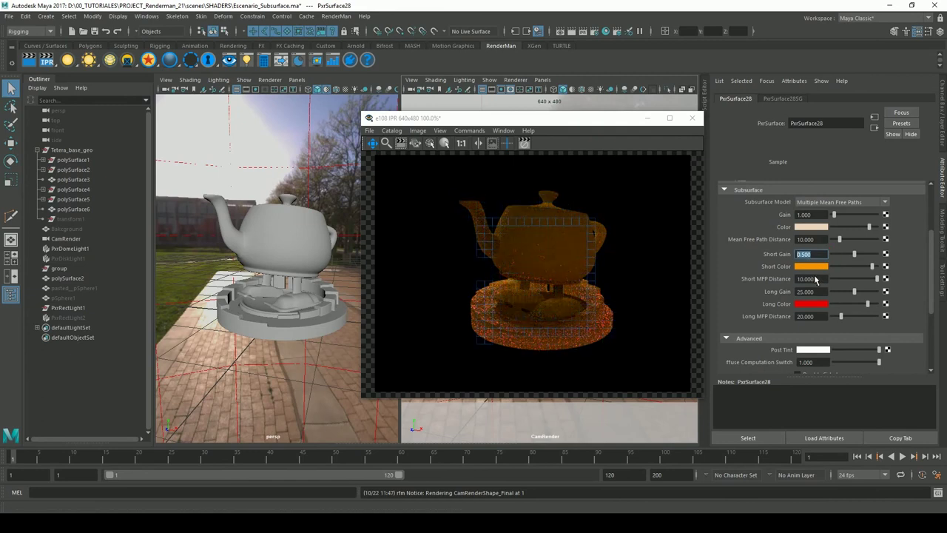
{"action": "key", "text": "Tab"}
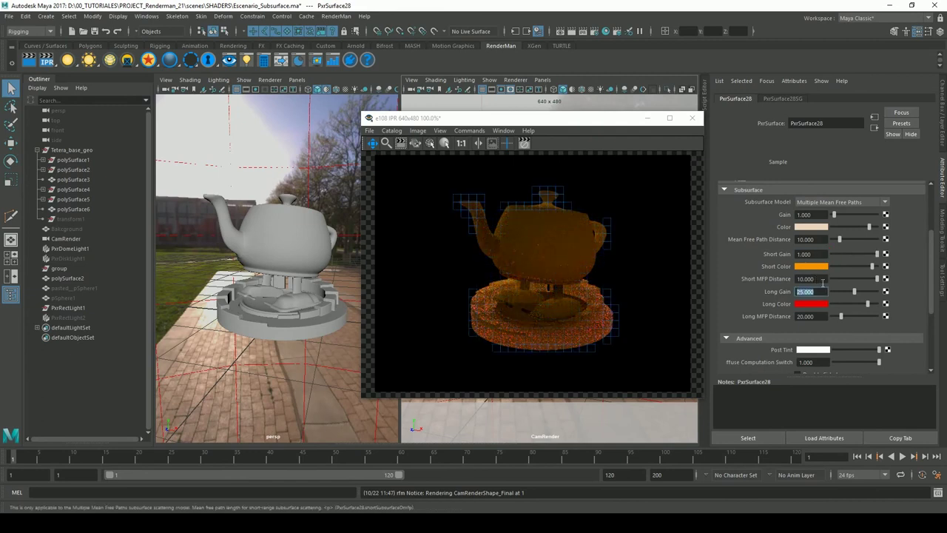
{"action": "type", "text": "5"}
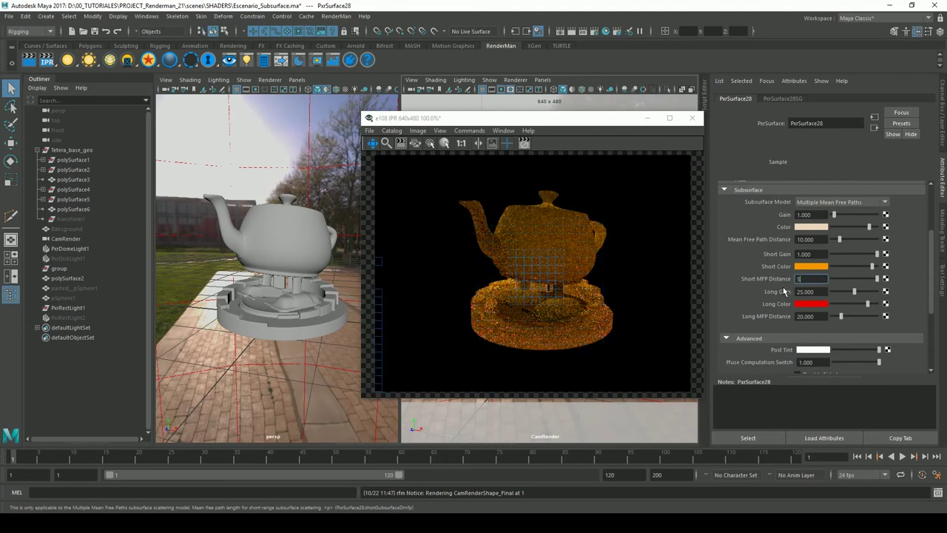
{"action": "left_click", "coordinate": [807, 293]}
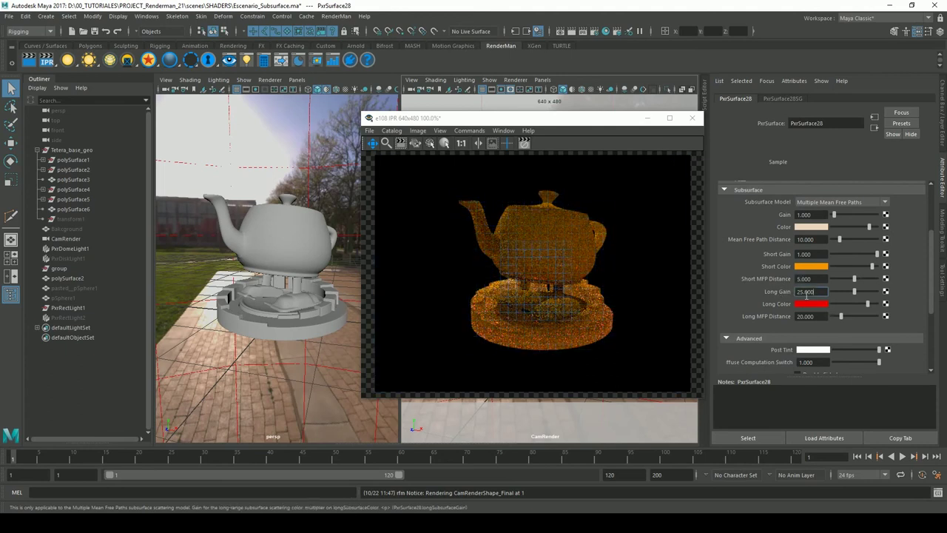
{"action": "type", "text": "10"}
{"action": "key", "text": "Return"}
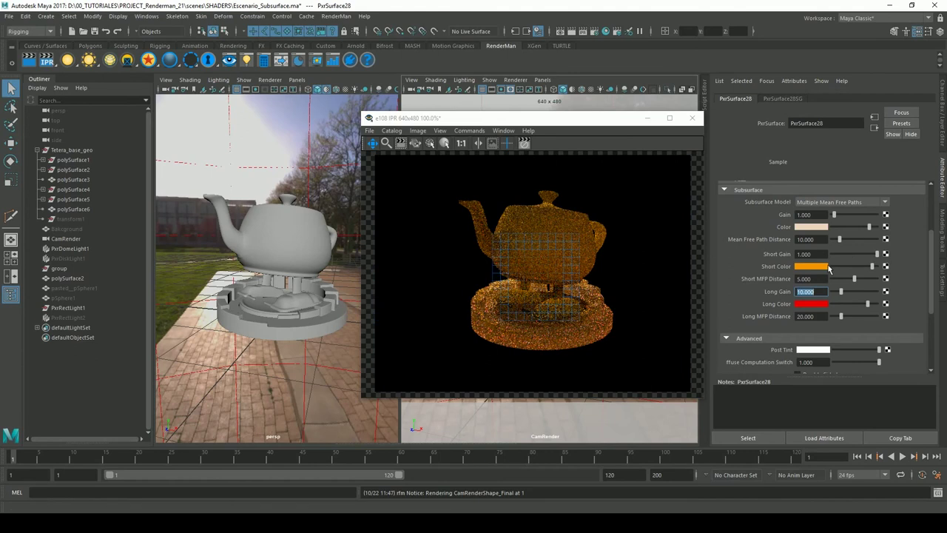
{"action": "left_click", "coordinate": [811, 265]}
{"action": "mouse_move", "coordinate": [836, 307]}
{"action": "left_mouse_down"}
{"action": "mouse_move", "coordinate": [799, 309]}
{"action": "mouse_move", "coordinate": [812, 311]}
{"action": "left_mouse_up"}
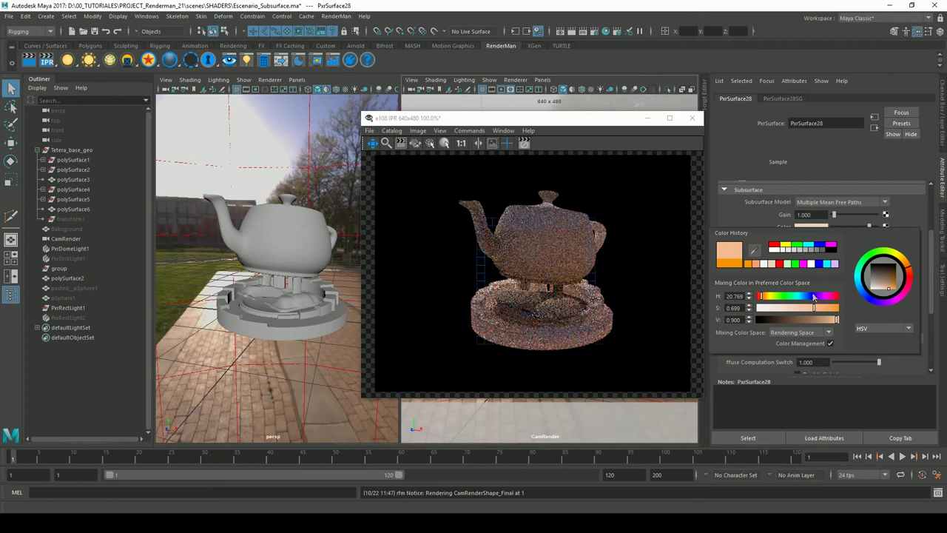
Step: Keep the peach Short Color, set Long MFP Distance to 10, and return to the Short Color picker
{"action": "left_click", "coordinate": [742, 156]}
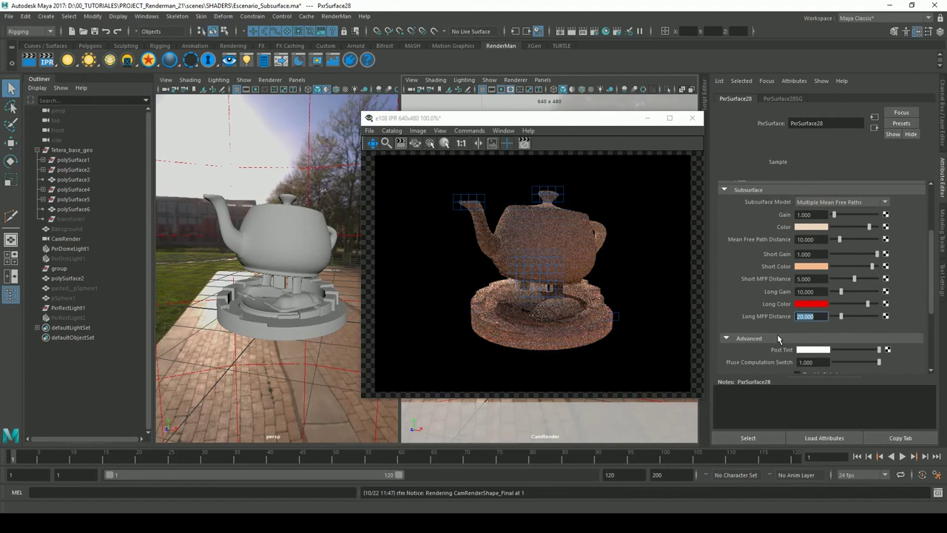
{"action": "type", "text": "10"}
{"action": "key", "text": "Return"}
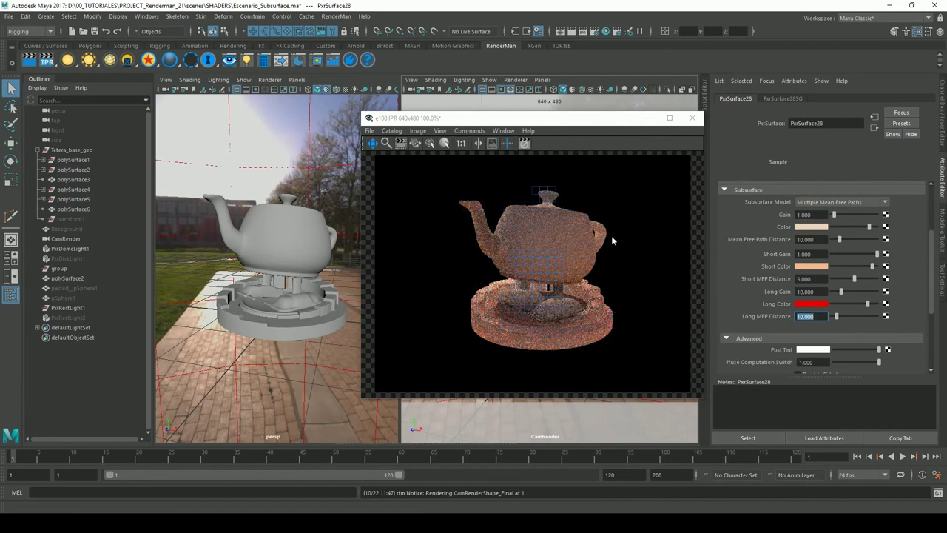
{"action": "left_click", "coordinate": [814, 266]}
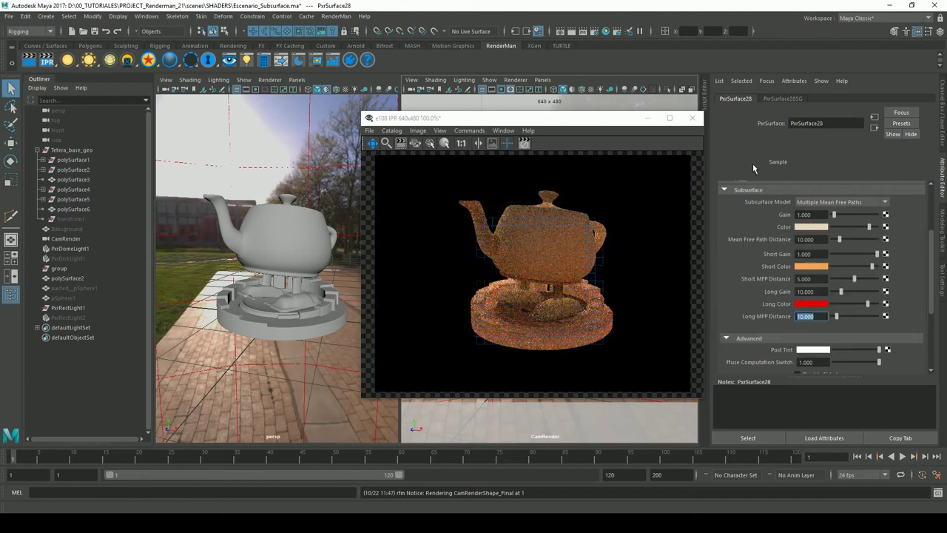
Step: Set the subsurface Mean Free Path Distance to 5
{"action": "left_click", "coordinate": [810, 214]}
{"action": "key", "text": "Tab"}
{"action": "type", "text": "10"}
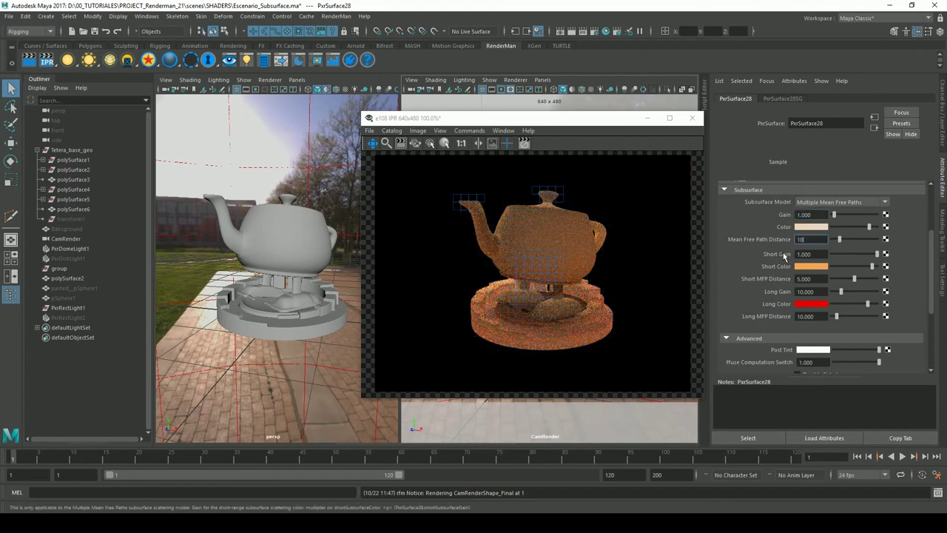
{"action": "key", "text": "BackSpace"}
{"action": "type", "text": "5"}
{"action": "key", "text": "Return"}
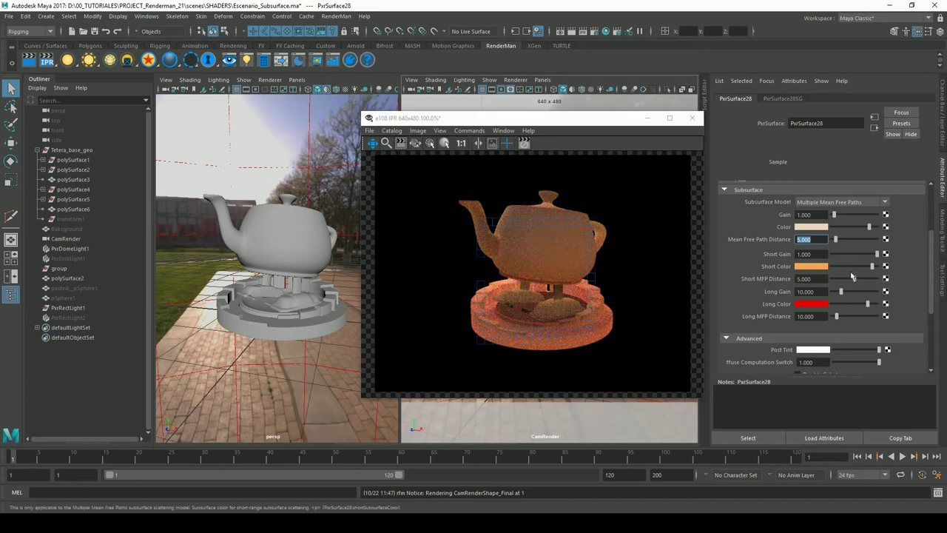
Step: Test subsurface Gain values of 2 and then 10
{"action": "left_click", "coordinate": [821, 215]}
{"action": "type", "text": "2"}
{"action": "key", "text": "Return"}
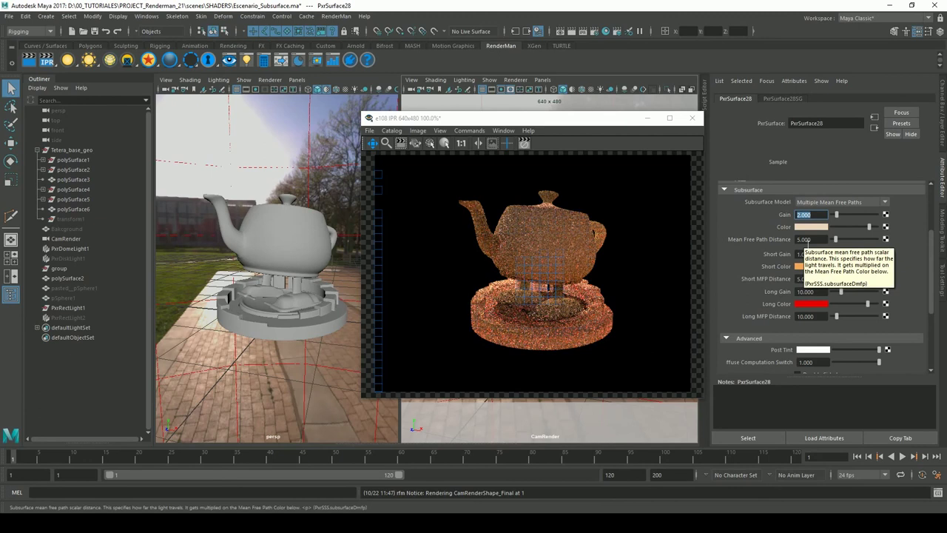
{"action": "type", "text": "10"}
{"action": "key", "text": "Return"}
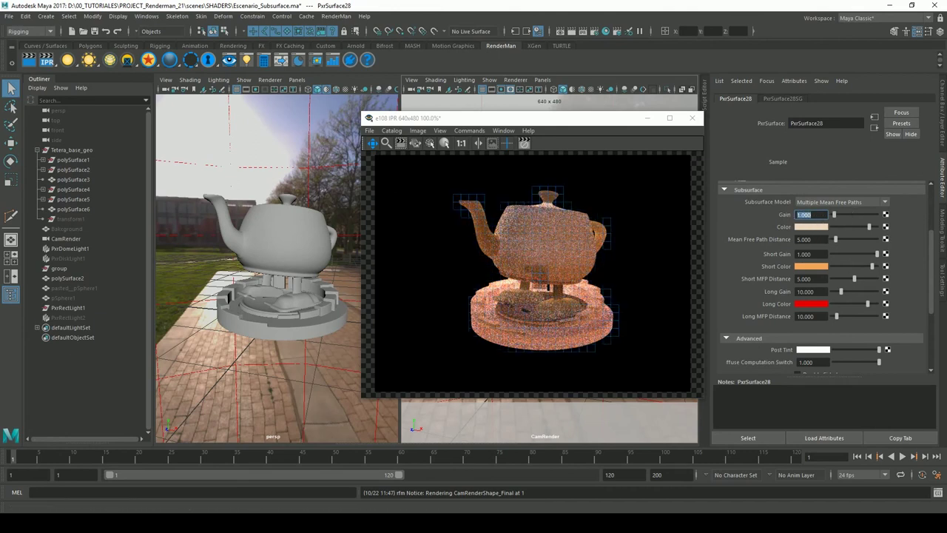
Step: Set the Advanced Post Tint to a magenta-based pink with lowered saturation
{"action": "scroll", "coordinate": [862, 288], "scroll_direction": "down", "scroll_amount": 3}
{"action": "left_click_drag", "start_coordinate": [938, 256], "coordinate": [938, 241]}
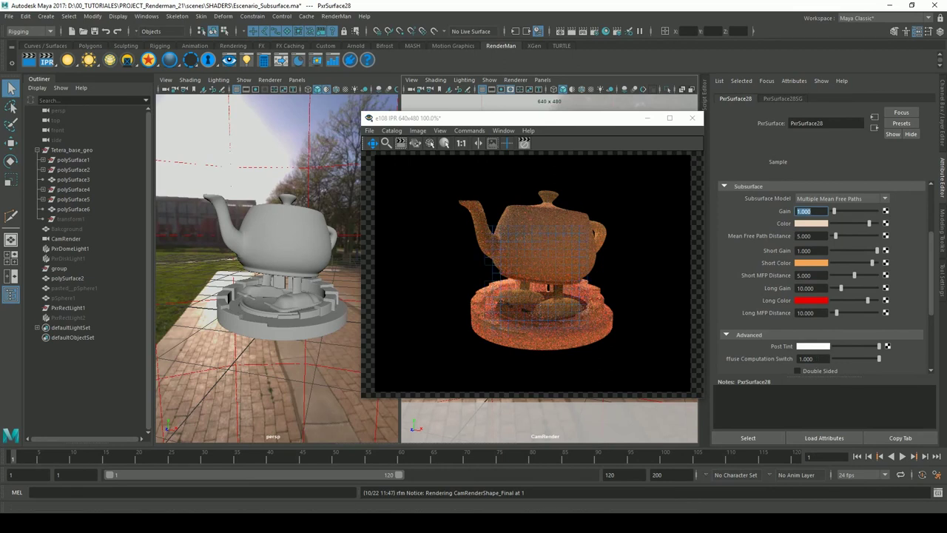
{"action": "left_click_drag", "start_coordinate": [937, 295], "coordinate": [924, 305]}
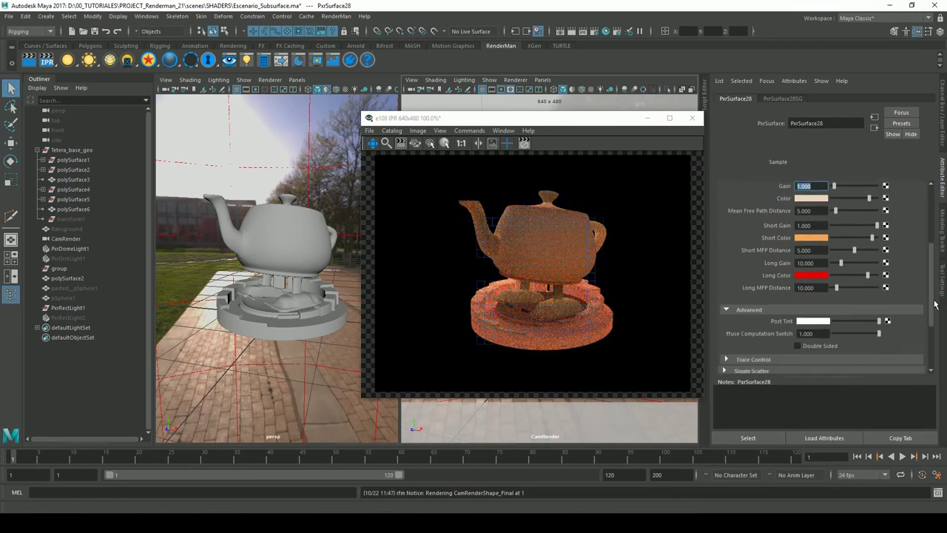
{"action": "left_click_drag", "start_coordinate": [847, 326], "coordinate": [844, 327]}
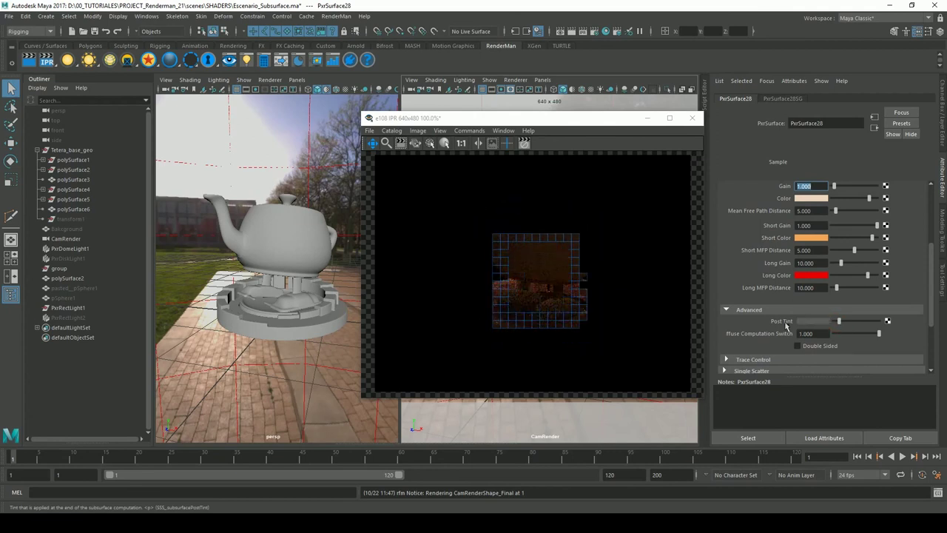
{"action": "left_click", "coordinate": [813, 322]}
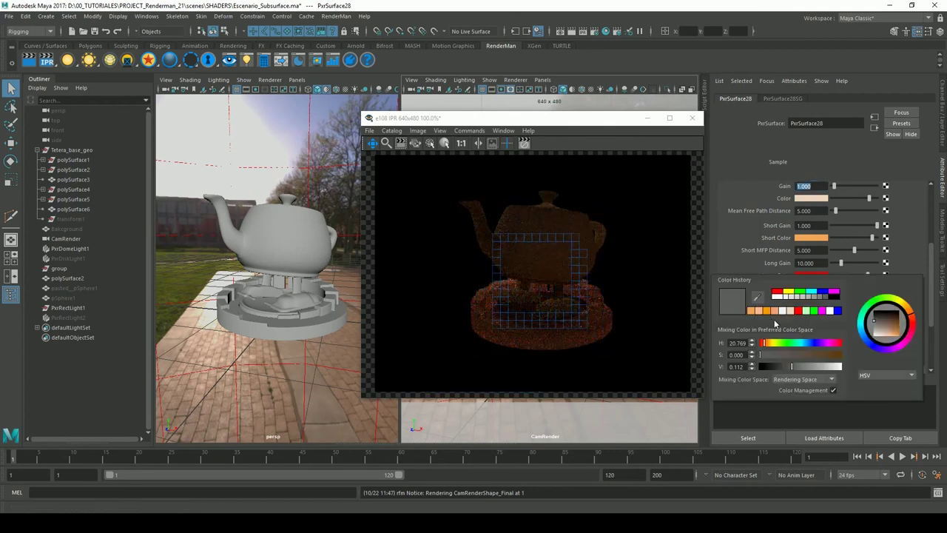
{"action": "left_click", "coordinate": [822, 310]}
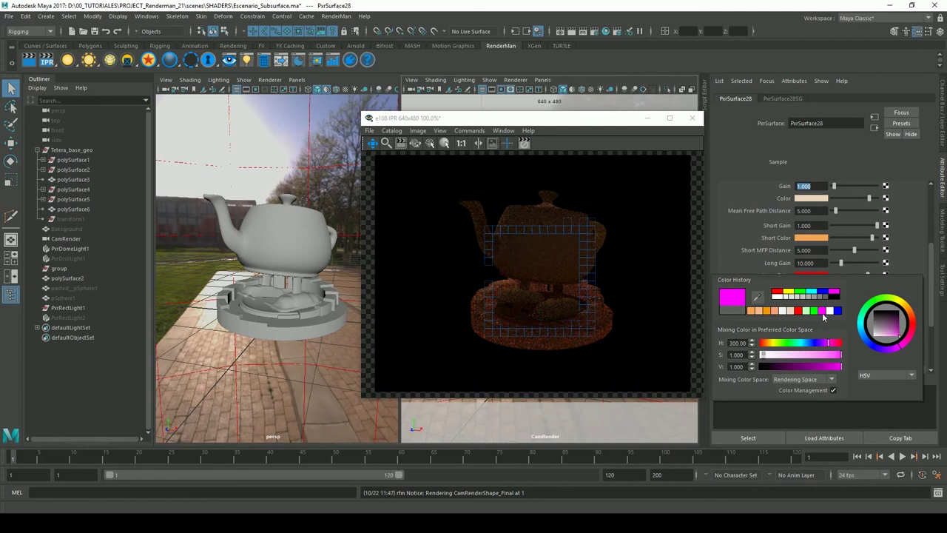
{"action": "left_click", "coordinate": [795, 355]}
{"action": "left_click_drag", "start_coordinate": [794, 356], "coordinate": [782, 357]}
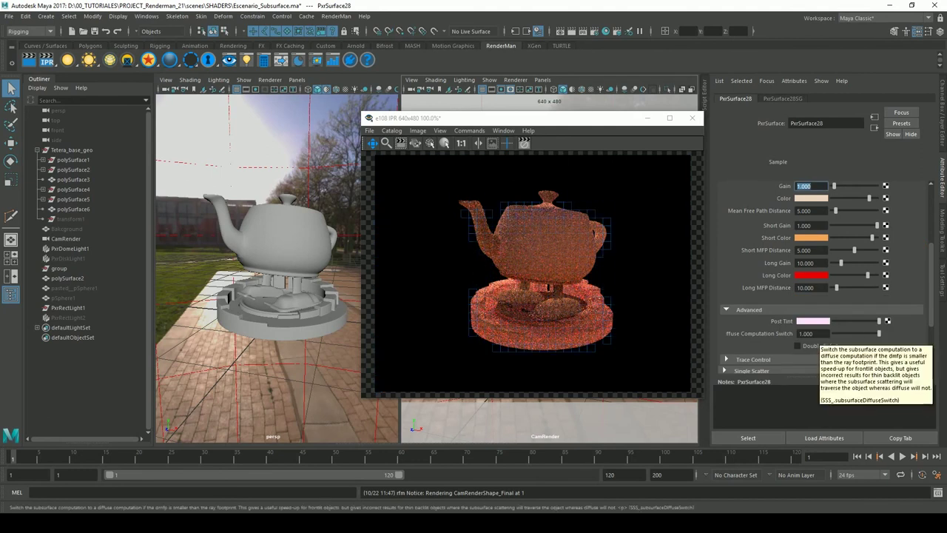
{"action": "left_click", "coordinate": [813, 321]}
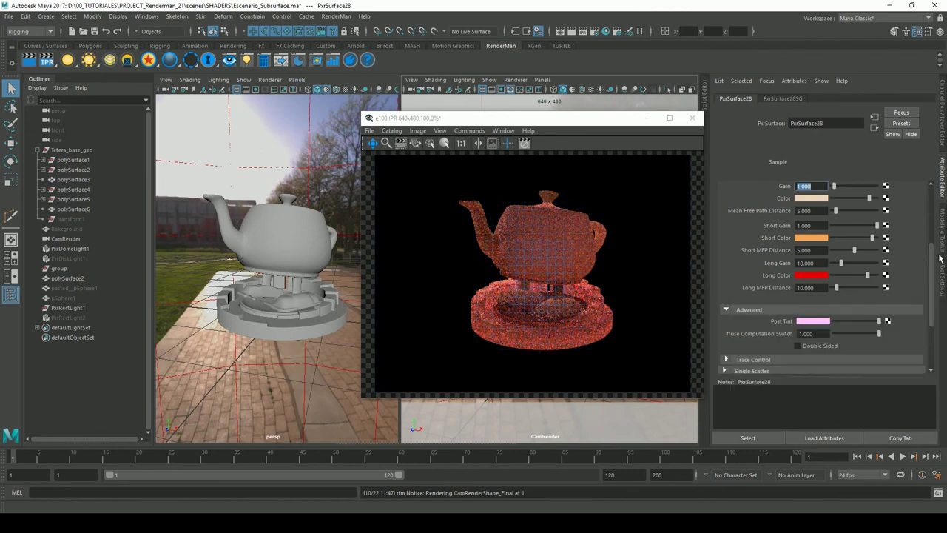
Step: Lower both Short Gain and Long Gain to 0.3
{"action": "scroll", "coordinate": [940, 263], "scroll_direction": "up", "scroll_amount": 1}
{"action": "scroll", "coordinate": [939, 263], "scroll_direction": "up", "scroll_amount": 1}
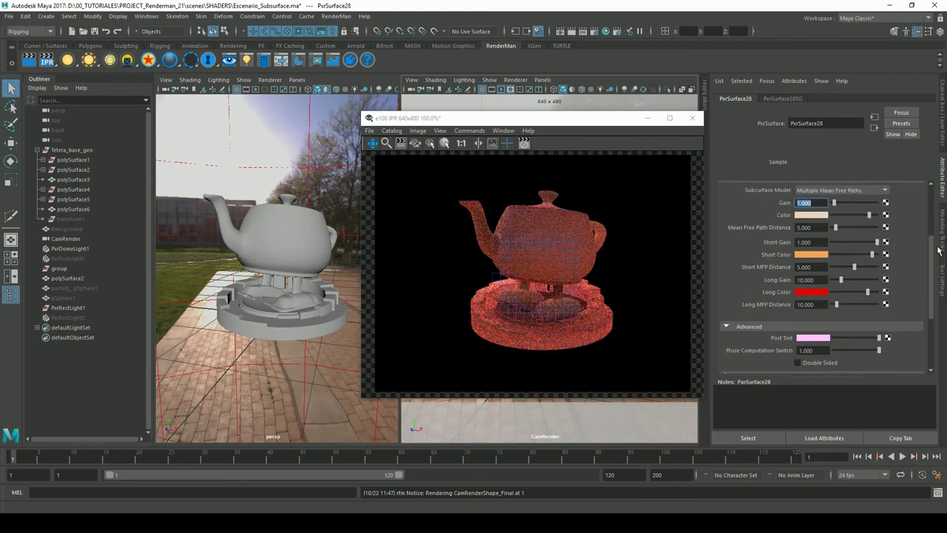
{"action": "scroll", "coordinate": [940, 263], "scroll_direction": "up", "scroll_amount": 1}
{"action": "left_click", "coordinate": [808, 264]}
{"action": "type", "text": "0.3"}
{"action": "key", "text": "Return"}
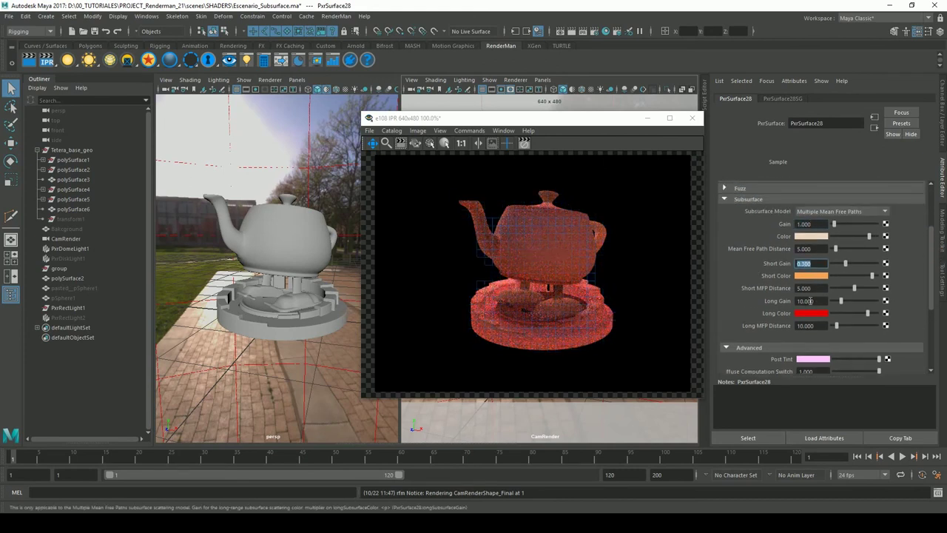
{"action": "left_click", "coordinate": [806, 301]}
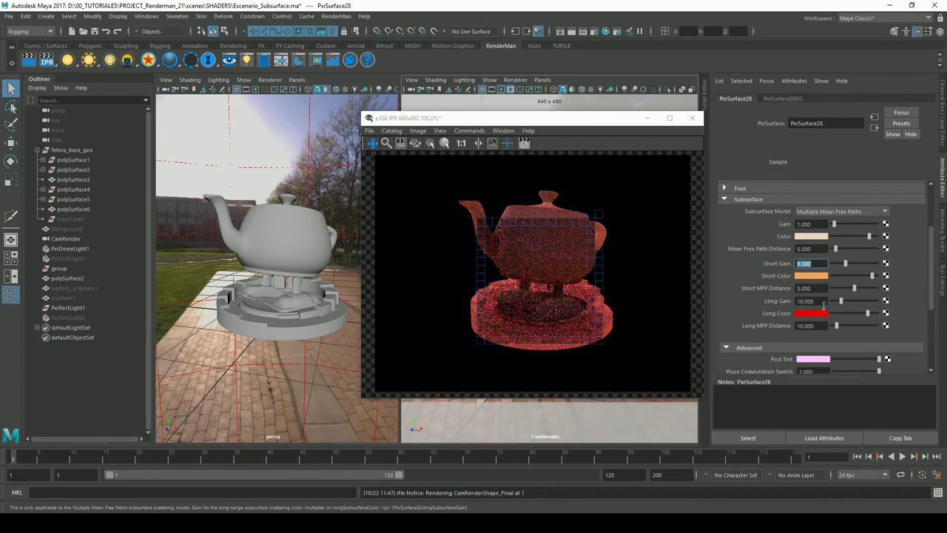
{"action": "type", "text": "0.3"}
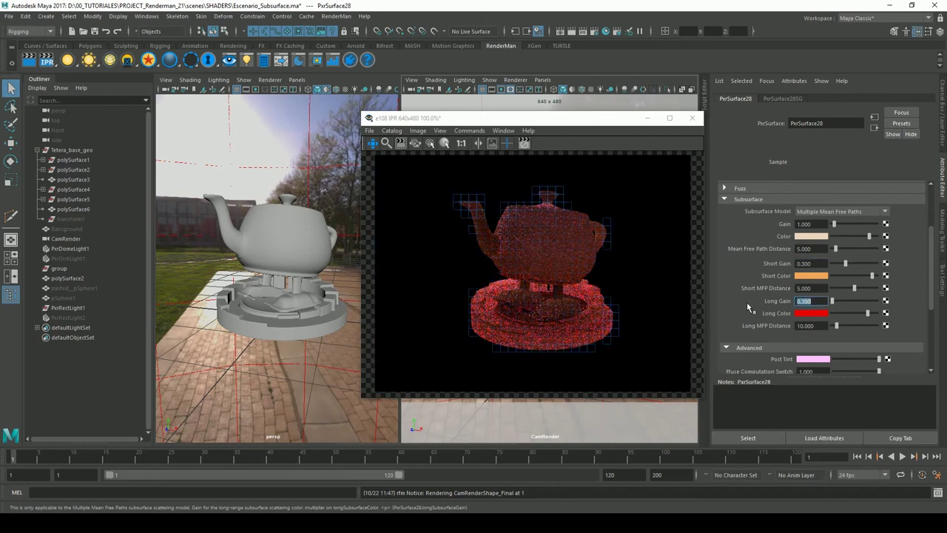
{"action": "key", "text": "Return"}
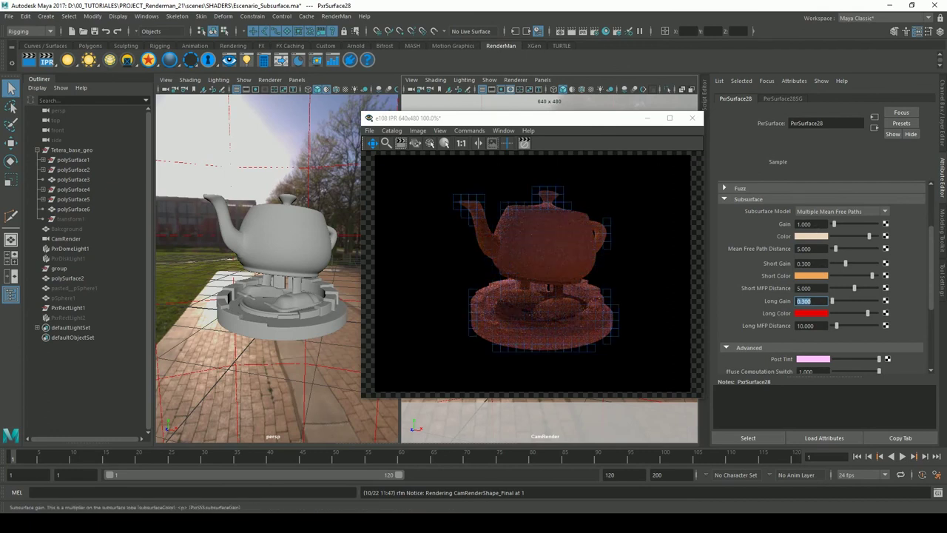
Step: Push the subsurface Color to full brightness and start entering 0 for Short Gain
{"action": "left_click_drag", "start_coordinate": [869, 236], "coordinate": [883, 240]}
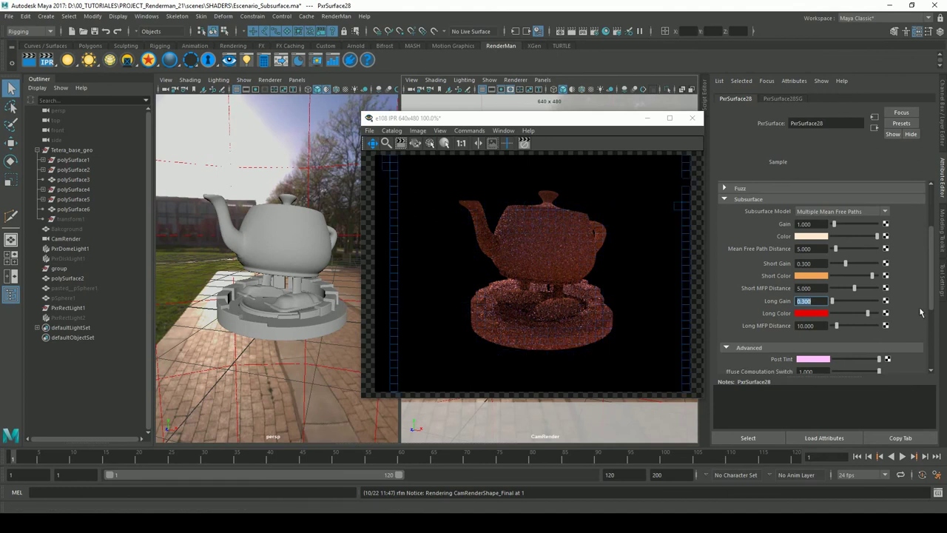
{"action": "scroll", "coordinate": [940, 309], "scroll_direction": "down", "scroll_amount": 2}
{"action": "scroll", "coordinate": [940, 309], "scroll_direction": "down", "scroll_amount": 1}
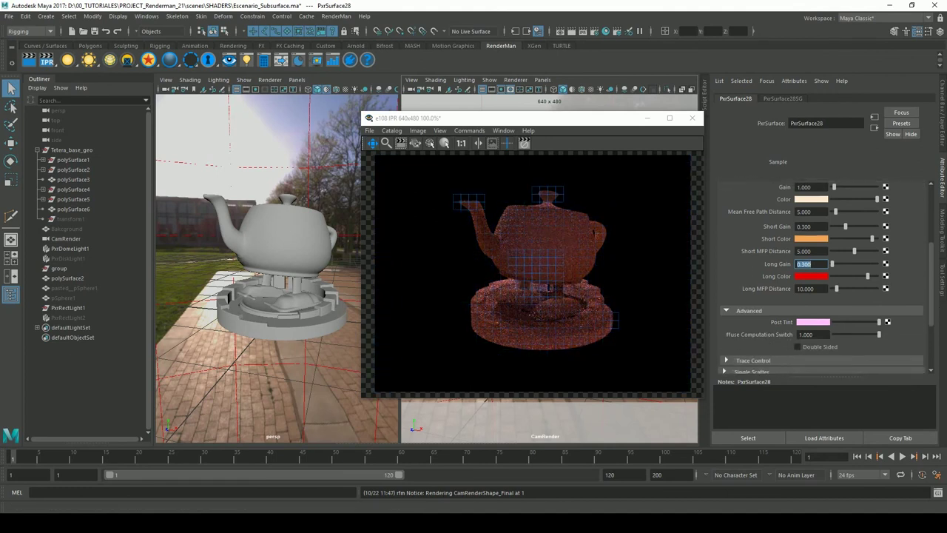
{"action": "type", "text": "0"}
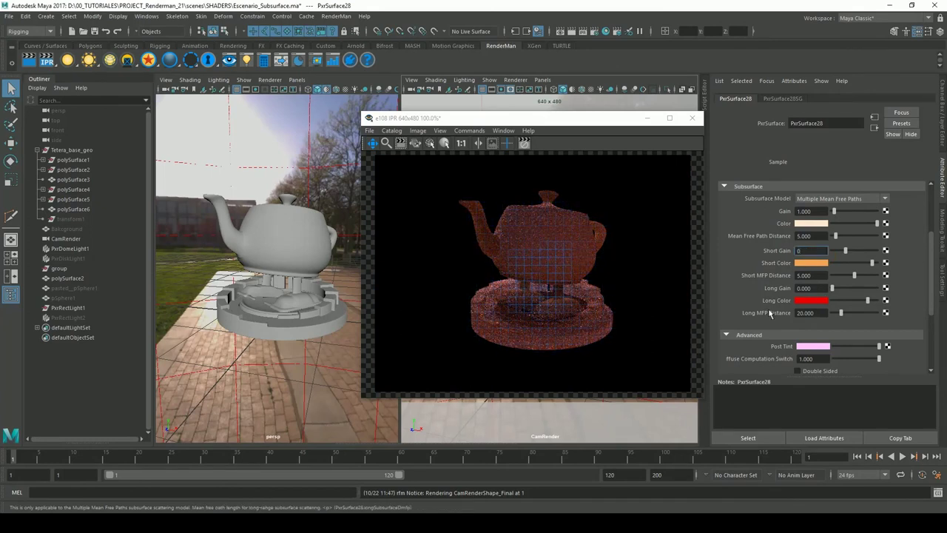
Step: Reset Post Tint to white, commit Short Gain 0, and set subsurface Gain to 1
{"action": "left_click", "coordinate": [877, 346]}
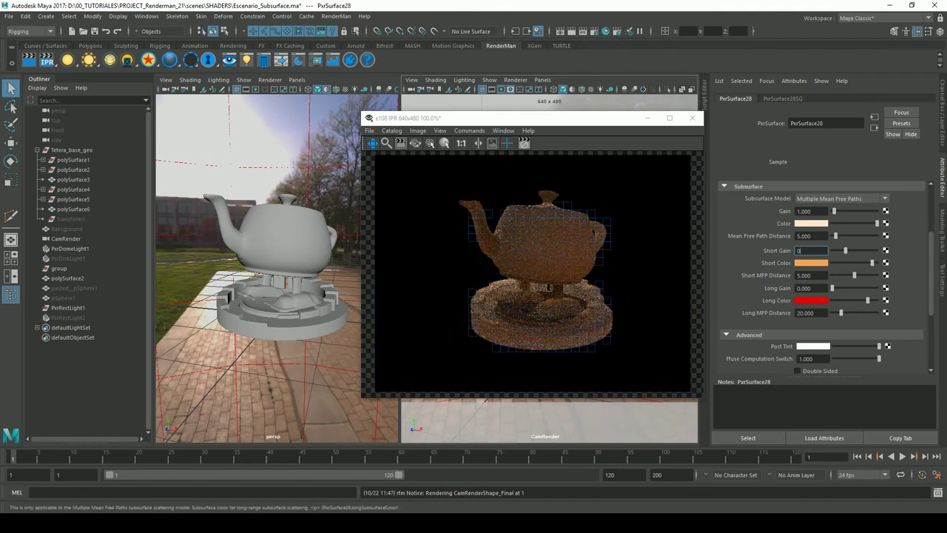
{"action": "key", "text": "Return"}
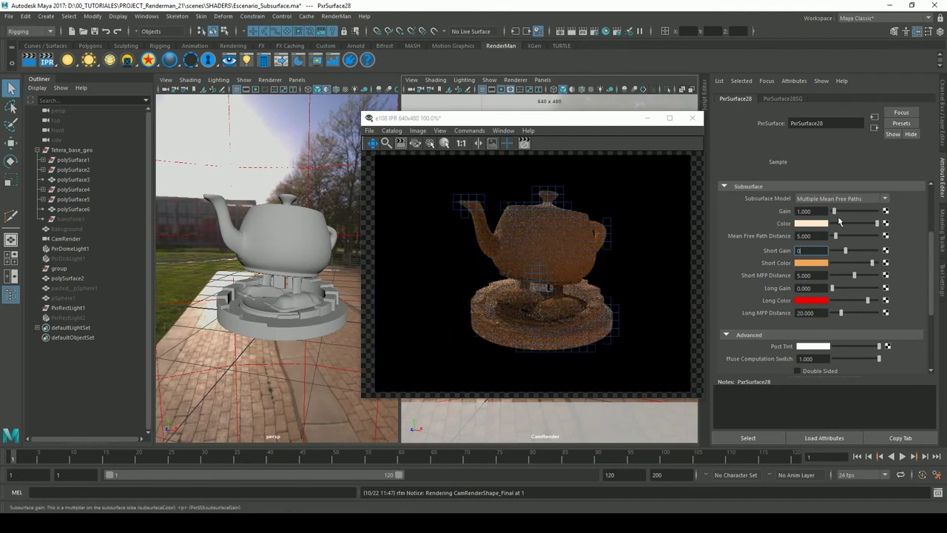
{"action": "type", "text": "10"}
{"action": "key", "text": "Return"}
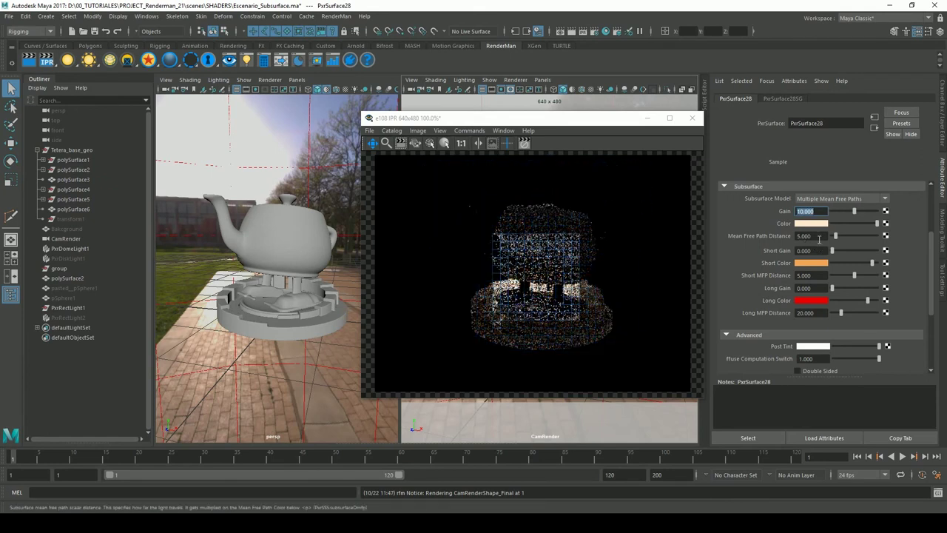
{"action": "type", "text": "1"}
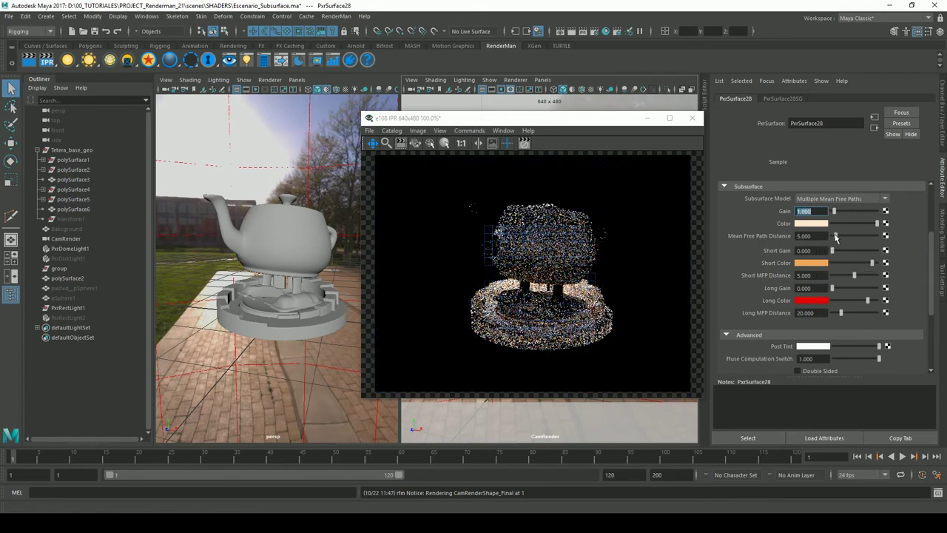
{"action": "key", "text": "Return"}
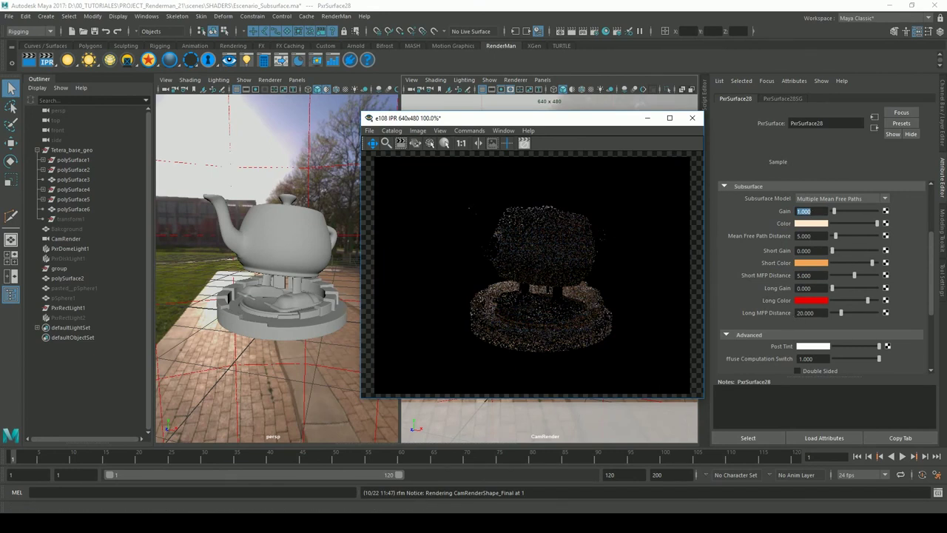
Step: Restart the IPR render and set Mean Free Path Distance to 10
{"action": "left_click", "coordinate": [49, 65]}
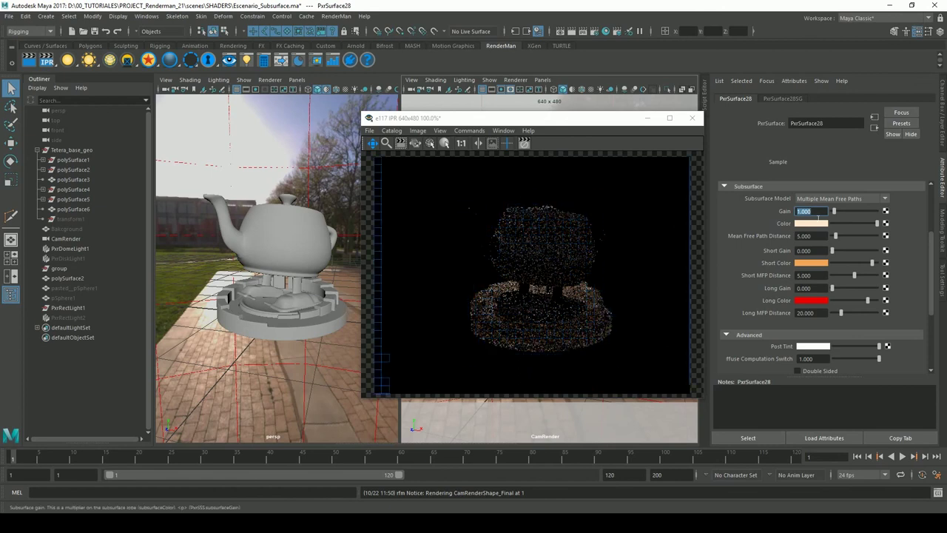
{"action": "left_click", "coordinate": [814, 235]}
{"action": "type", "text": "10"}
{"action": "key", "text": "Return"}
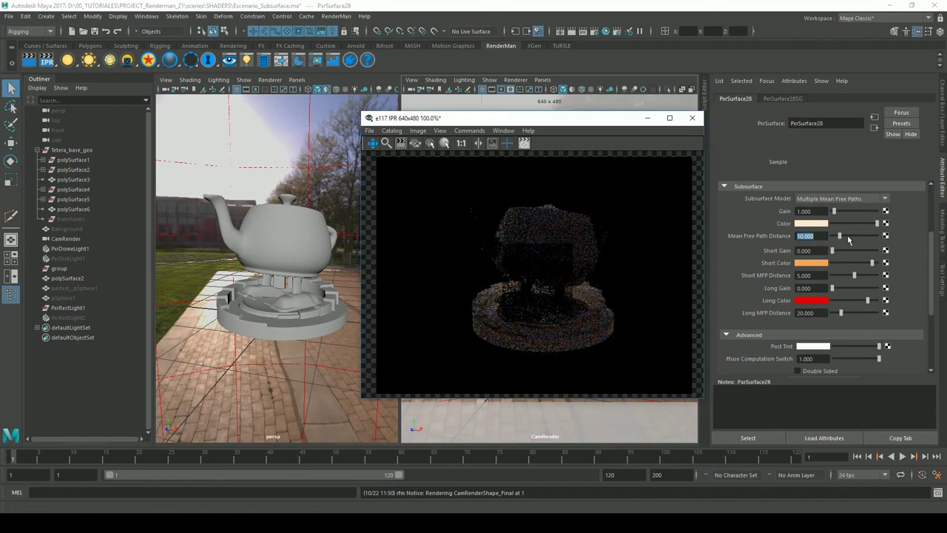
Step: Select the teapot and both base rings and assign them a new PxrSurface material
{"action": "left_click", "coordinate": [267, 232]}
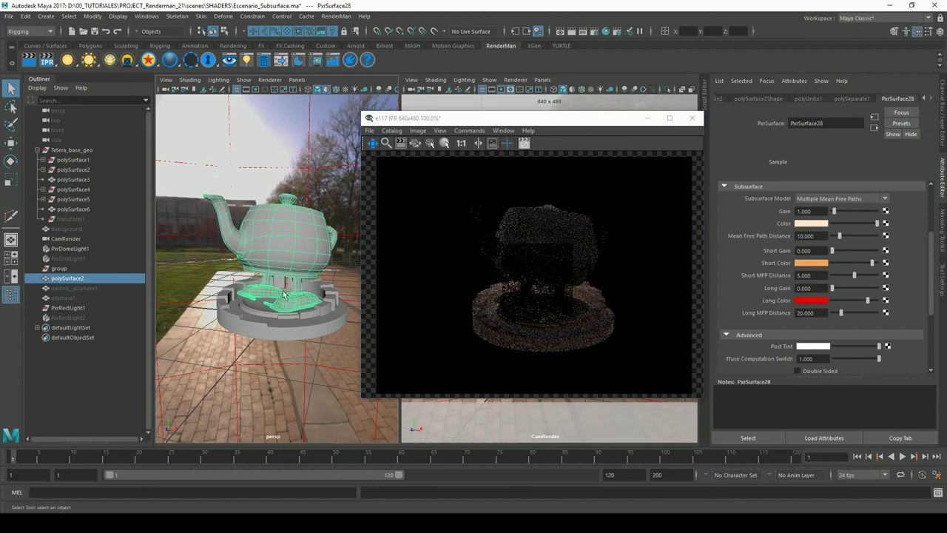
{"action": "left_click", "coordinate": [236, 329]}
{"action": "left_click", "coordinate": [236, 329], "text": "shift"}
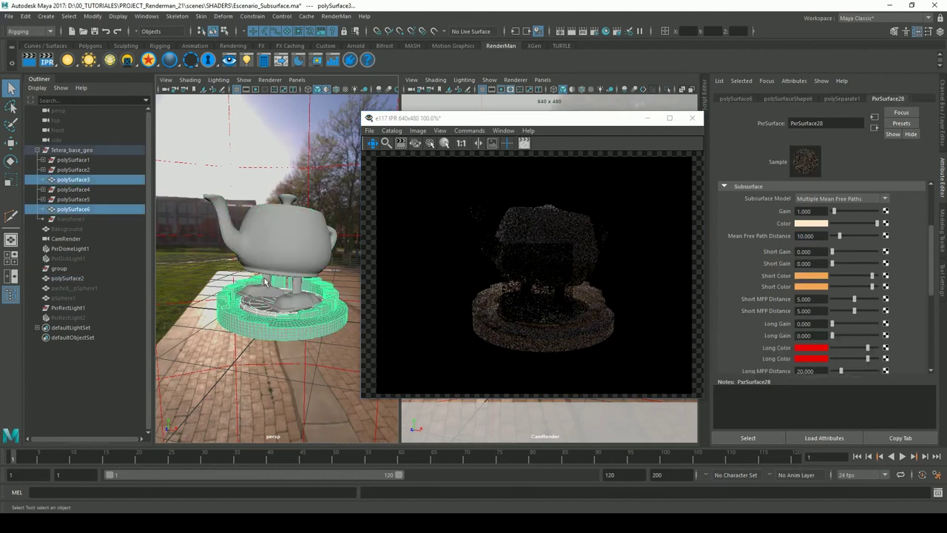
{"action": "left_click", "coordinate": [267, 252], "text": "shift"}
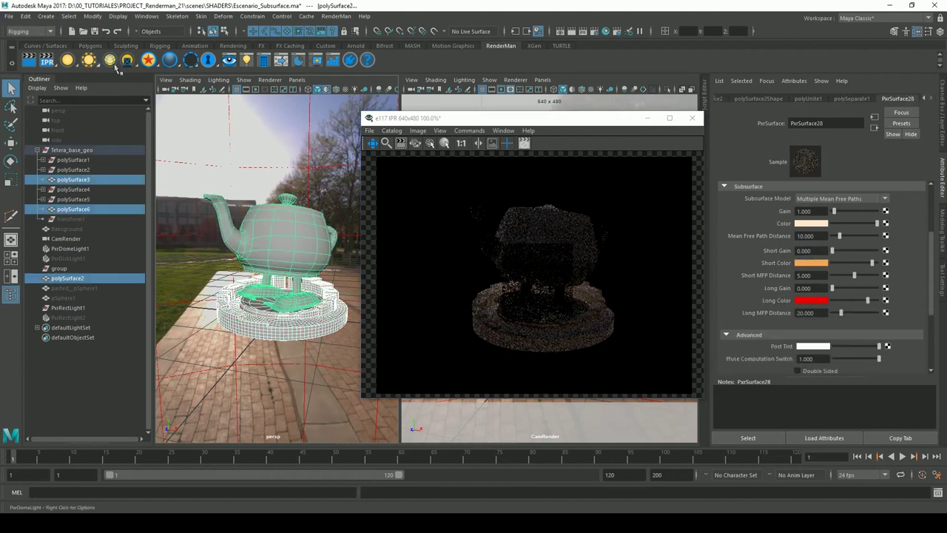
{"action": "left_click", "coordinate": [151, 62]}
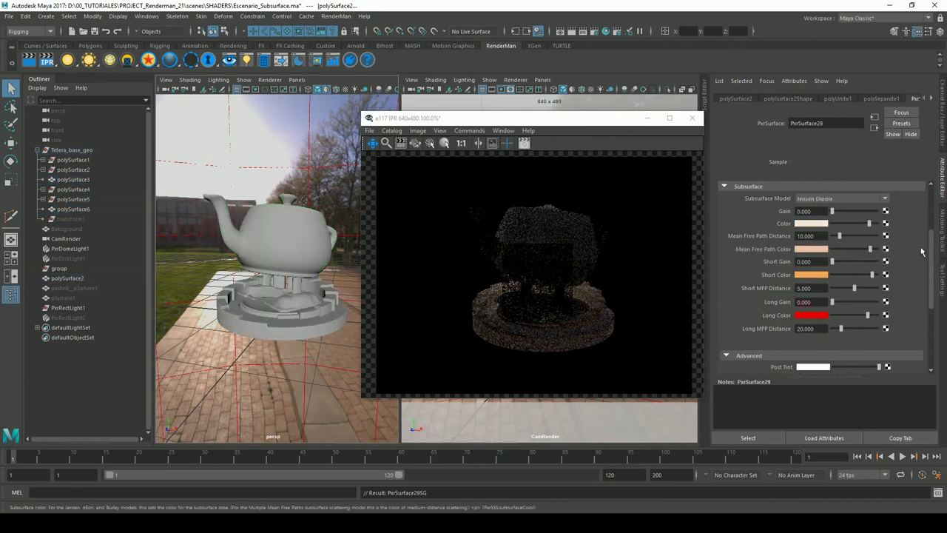
Step: Set Diffuse Gain to 0 and the Subsurface Model to Multiple Mean Free Paths
{"action": "left_click_drag", "start_coordinate": [938, 259], "coordinate": [932, 193]}
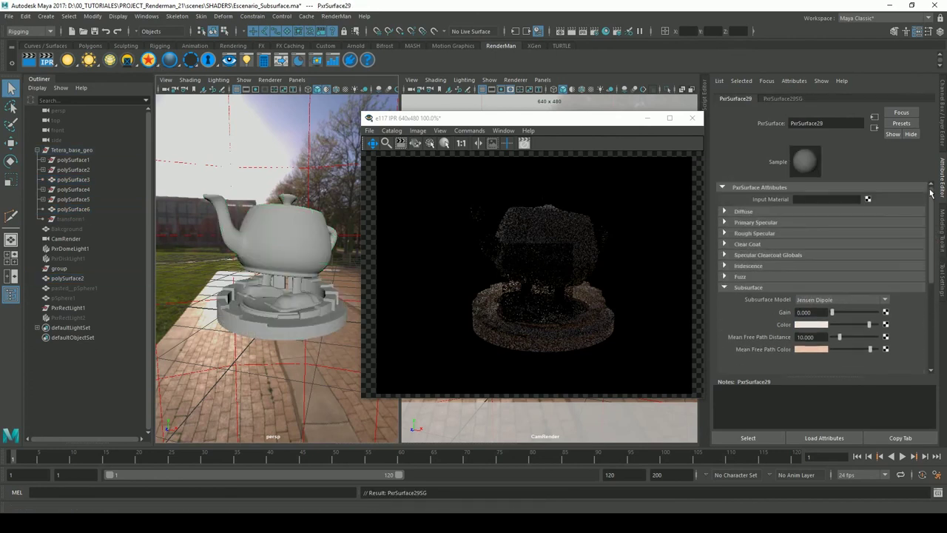
{"action": "left_click", "coordinate": [769, 212]}
{"action": "left_click_drag", "start_coordinate": [812, 231], "coordinate": [779, 248]}
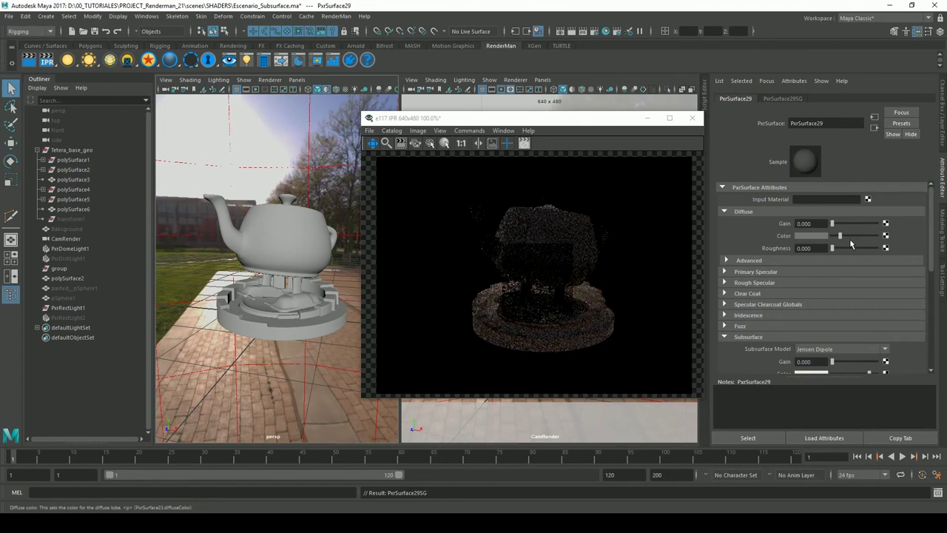
{"action": "left_click", "coordinate": [755, 215]}
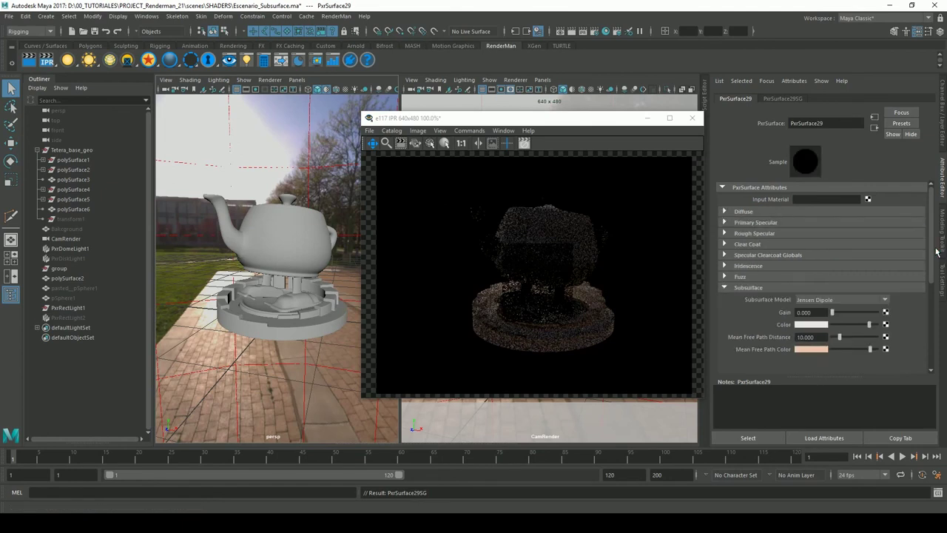
{"action": "scroll", "coordinate": [851, 281], "scroll_direction": "down", "scroll_amount": 3}
{"action": "left_click", "coordinate": [839, 240]}
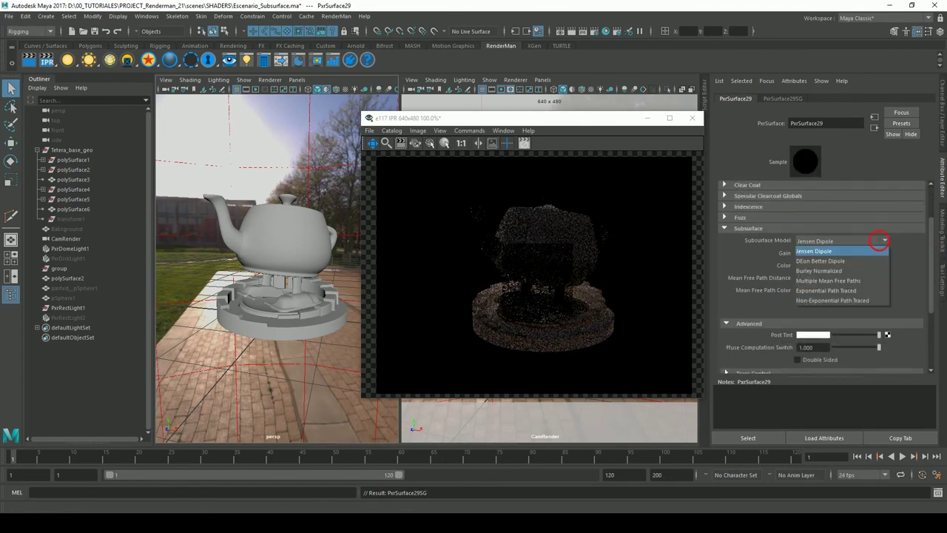
{"action": "left_click", "coordinate": [826, 283]}
{"action": "scroll", "coordinate": [937, 256], "scroll_direction": "down", "scroll_amount": 1}
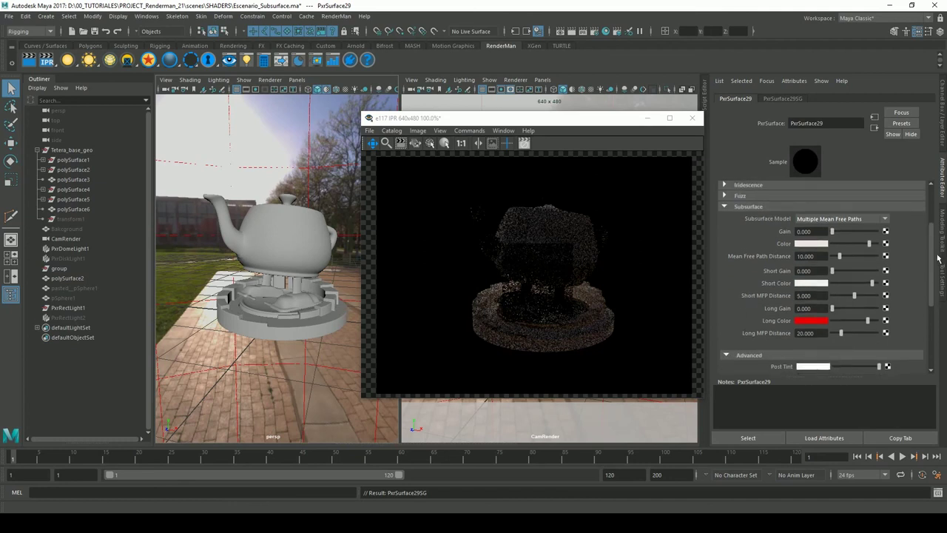
Step: Restart the IPR render and set subsurface Gain and Short Gain both to 1
{"action": "left_click", "coordinate": [56, 68]}
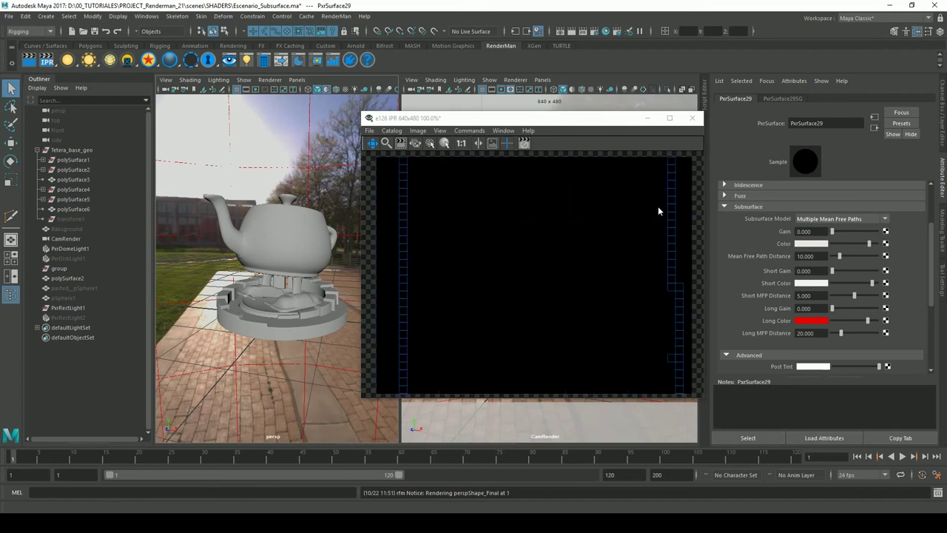
{"action": "double_click", "coordinate": [803, 231]}
{"action": "type", "text": "1"}
{"action": "key", "text": "Return"}
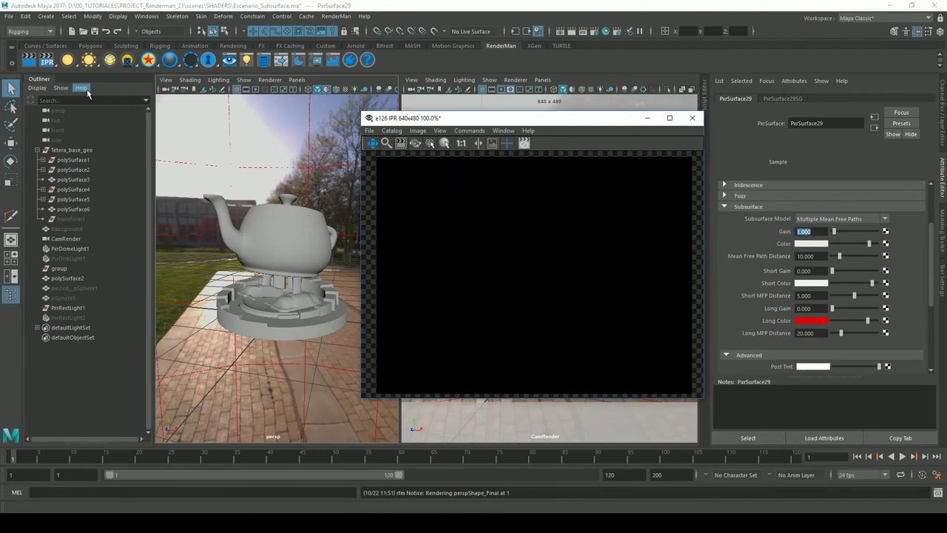
{"action": "left_click", "coordinate": [48, 64]}
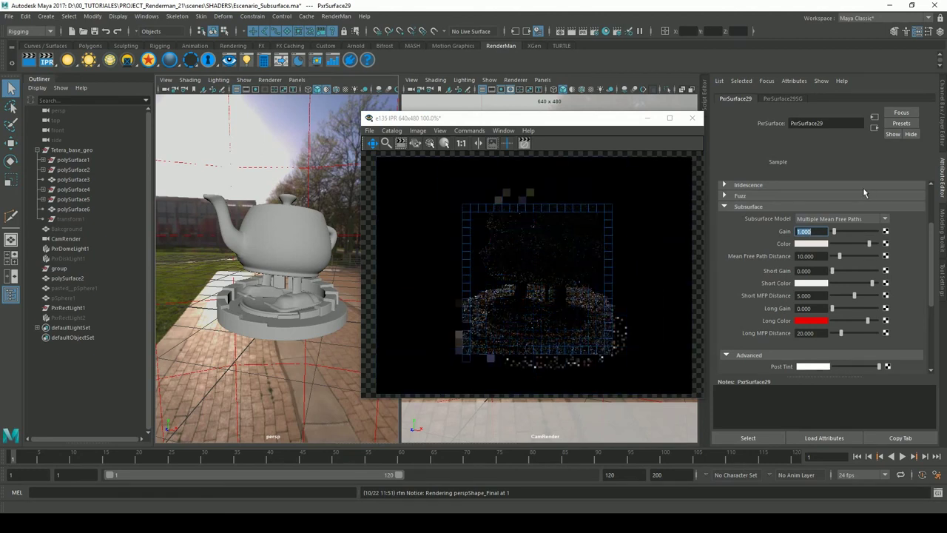
{"action": "left_click", "coordinate": [804, 270]}
{"action": "type", "text": "1"}
{"action": "key", "text": "Return"}
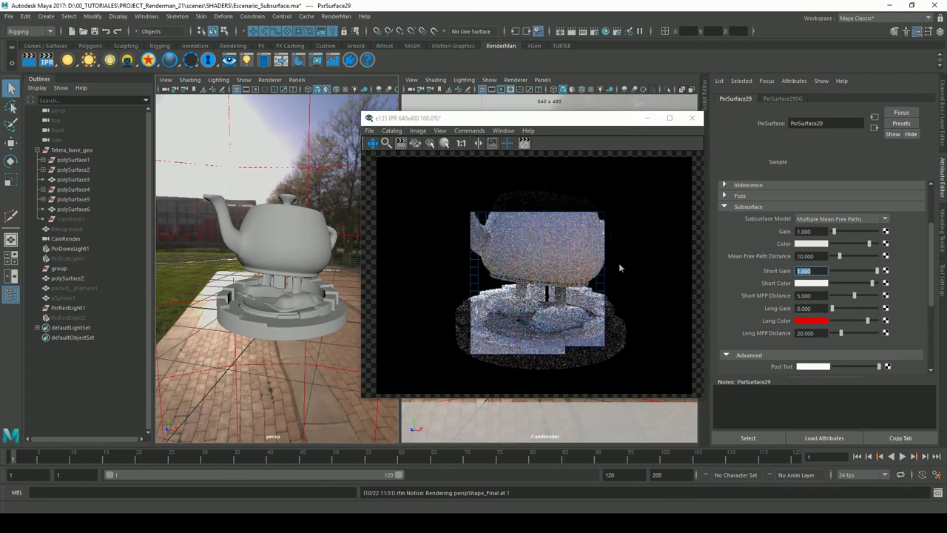
Step: Make the subsurface Color peach and the Short Color orange
{"action": "left_click", "coordinate": [823, 245]}
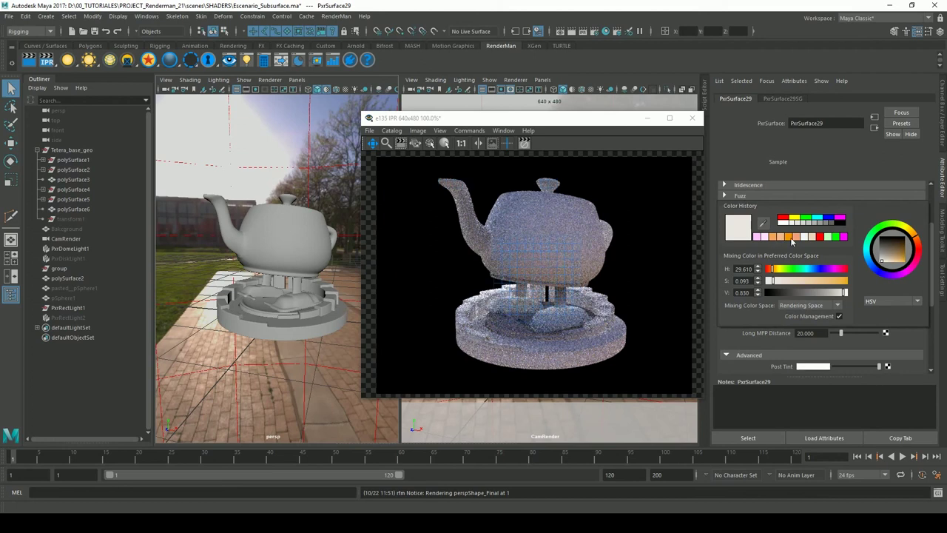
{"action": "left_click", "coordinate": [811, 239]}
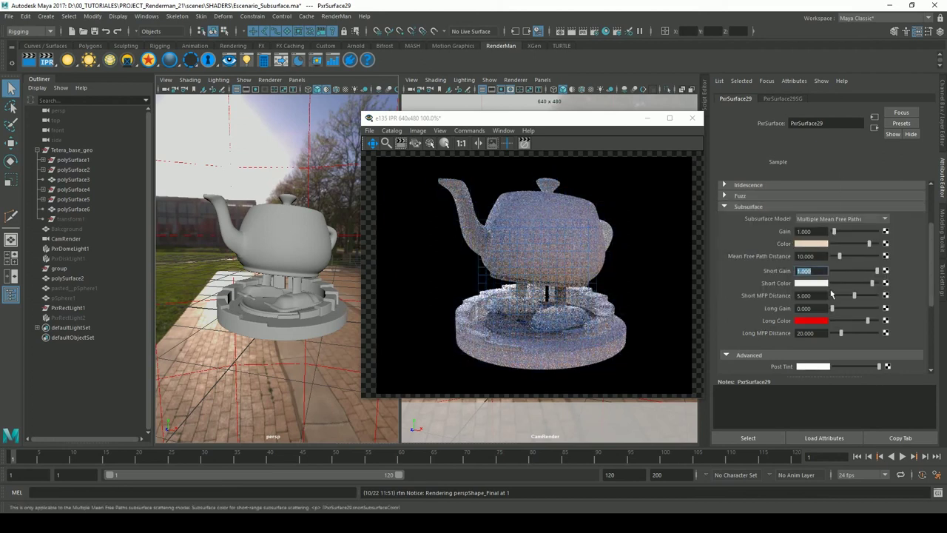
{"action": "left_click", "coordinate": [812, 283]}
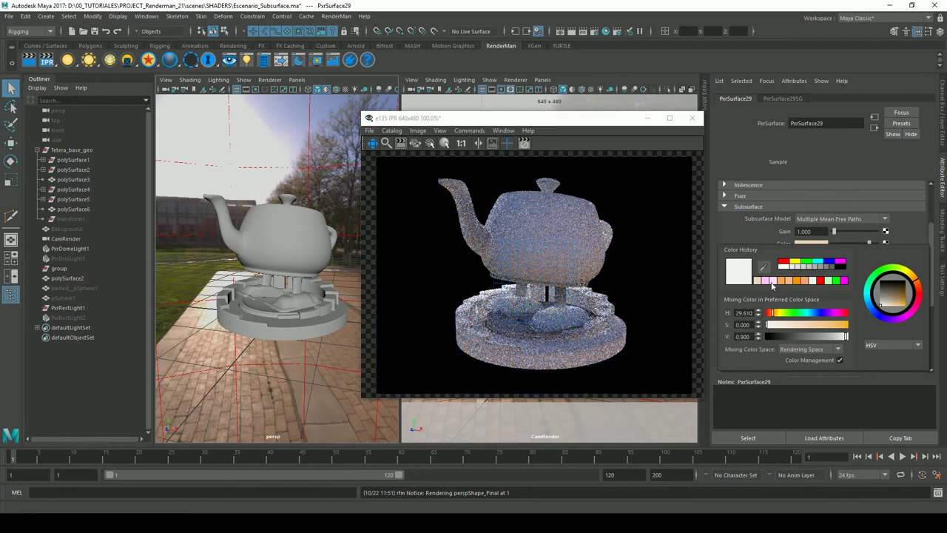
{"action": "left_click", "coordinate": [782, 284]}
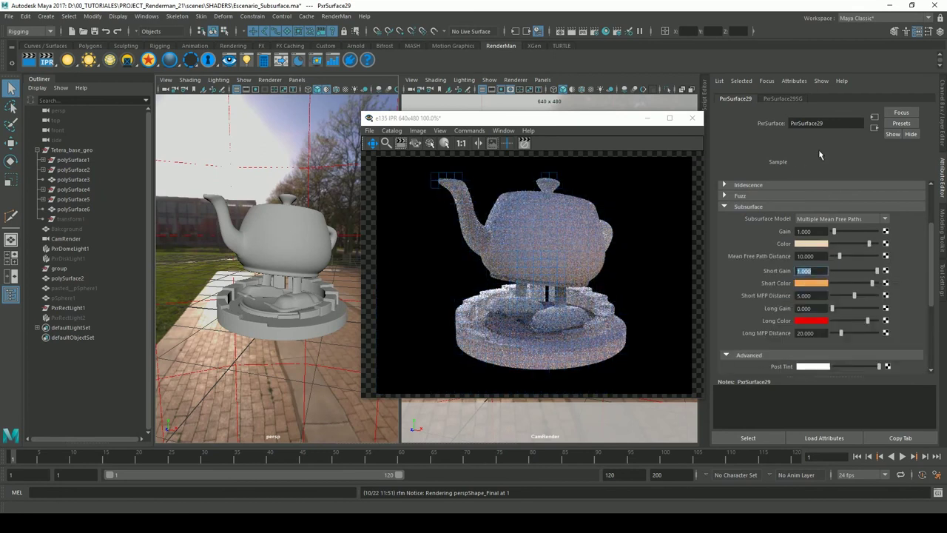
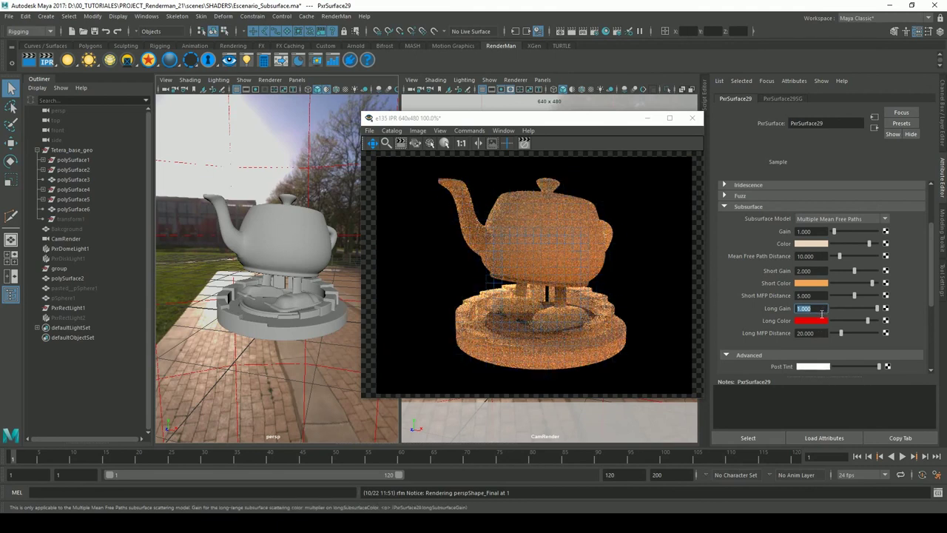
Step: Try a Long Gain of 2 on PxrSurface29, then restore it to 1
{"action": "type", "text": "2"}
{"action": "key", "text": "Return"}
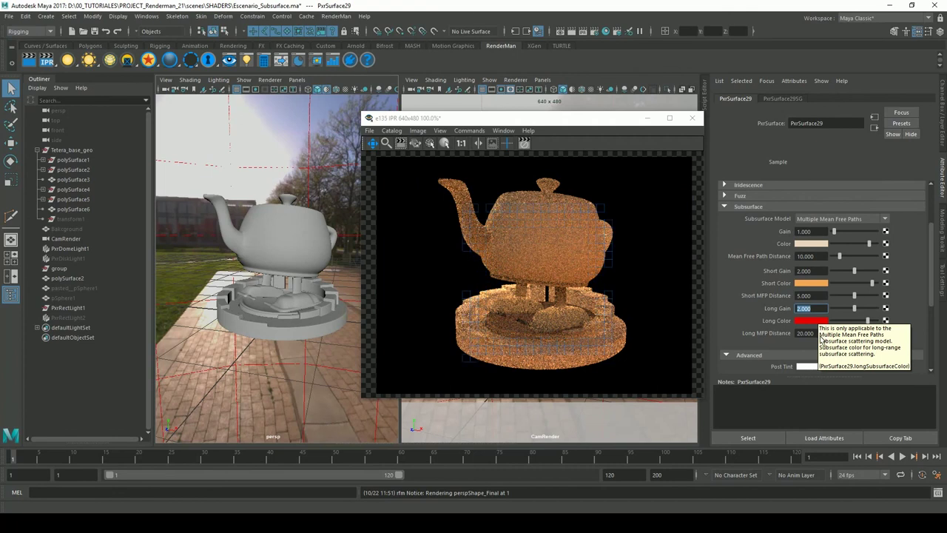
{"action": "type", "text": "1"}
{"action": "key", "text": "Return"}
Step: Set Short MFP Distance to 1 and Long MFP Distance to 10
{"action": "left_click", "coordinate": [810, 295]}
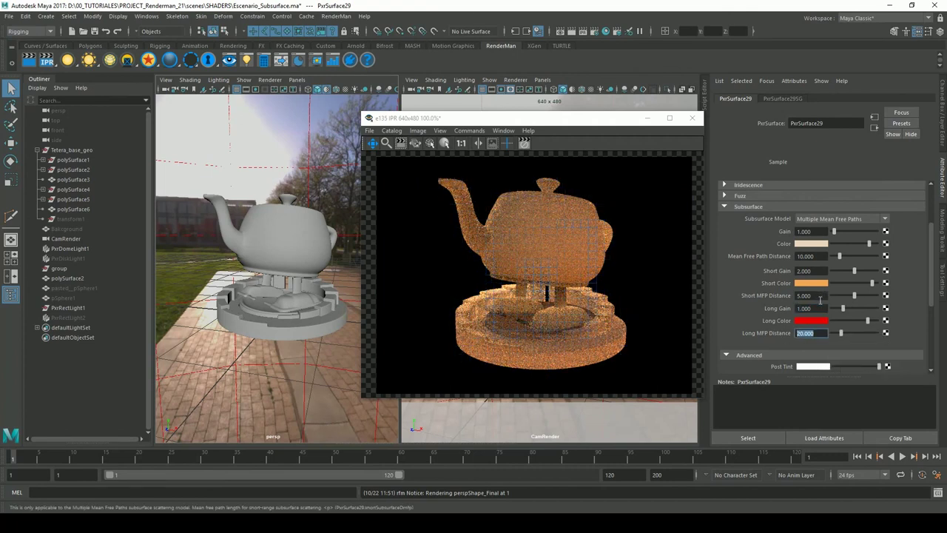
{"action": "type", "text": "1"}
{"action": "key", "text": "Return"}
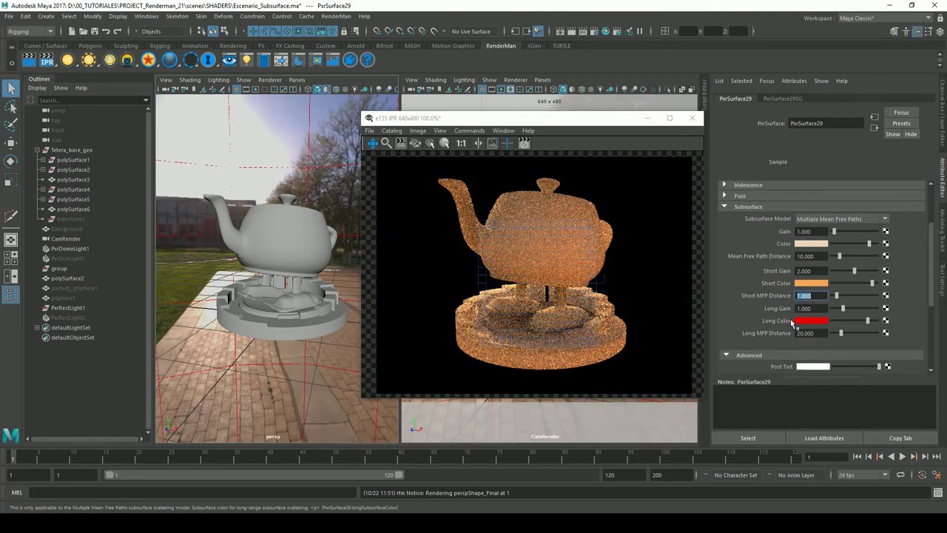
{"action": "left_click", "coordinate": [823, 334]}
{"action": "type", "text": "10"}
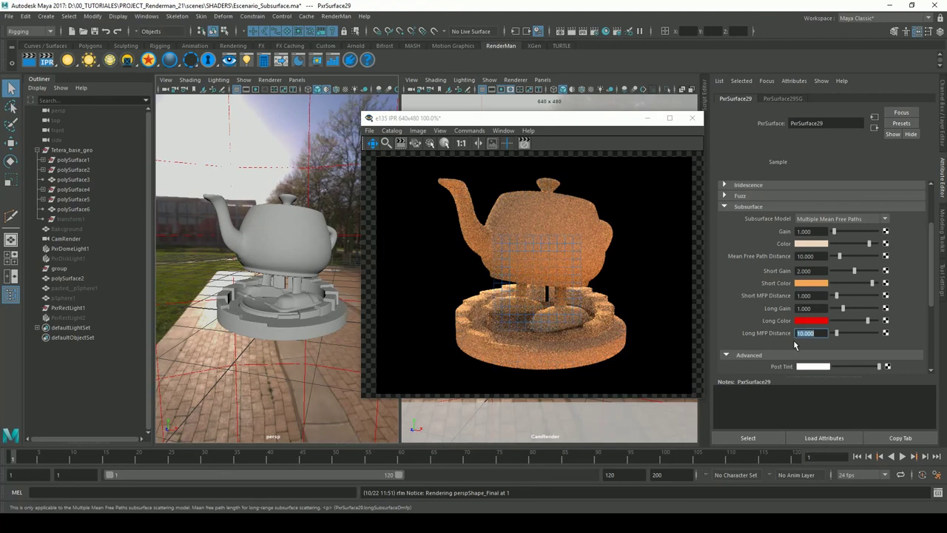